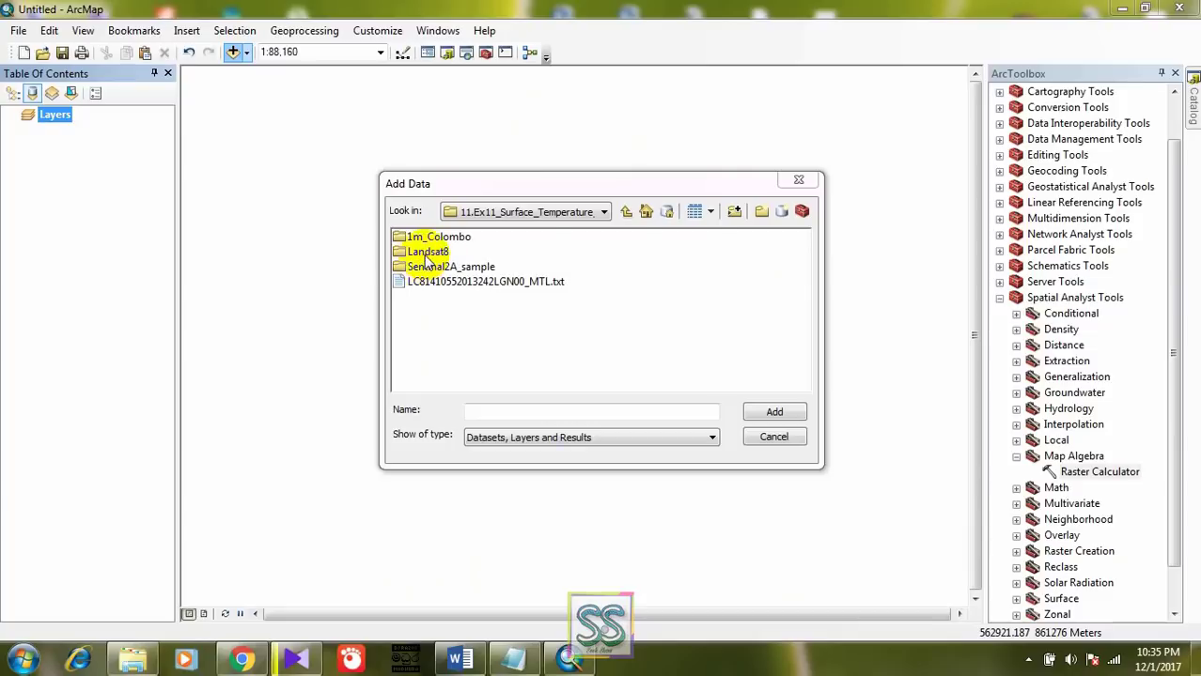
Add b10.img from the Landsat8 folder to the map and open Raster Calculator under Map Algebra
{"action": "left_click", "coordinate": [427, 254]}
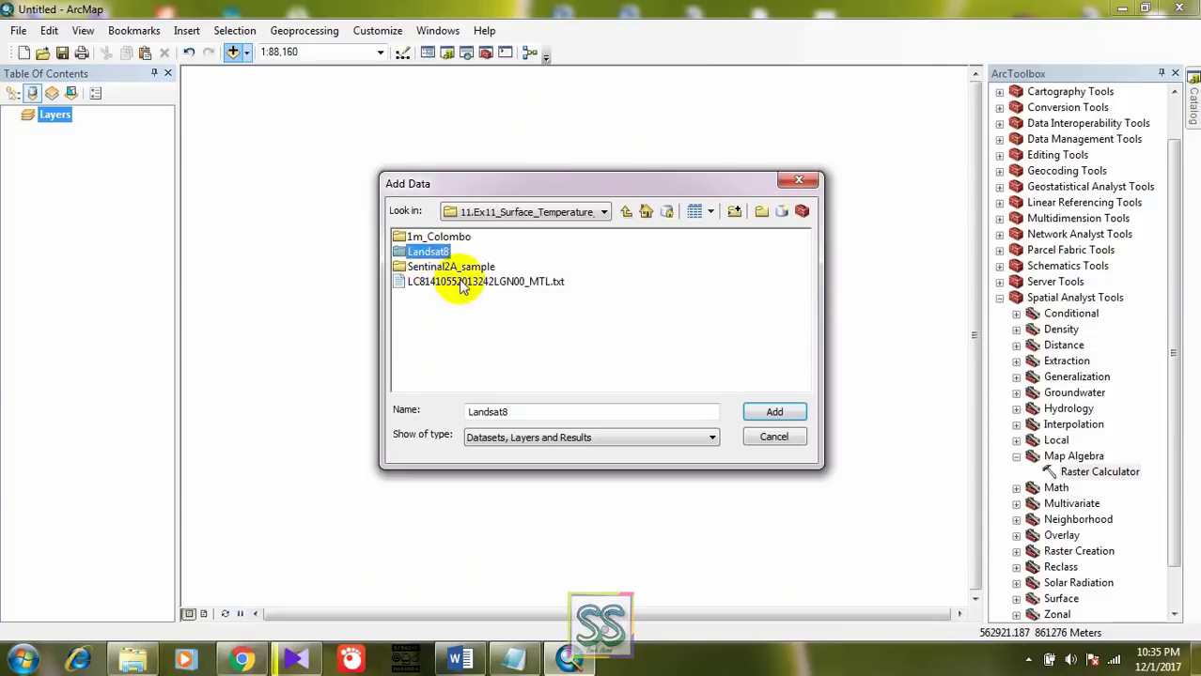
{"action": "double_click", "coordinate": [430, 254]}
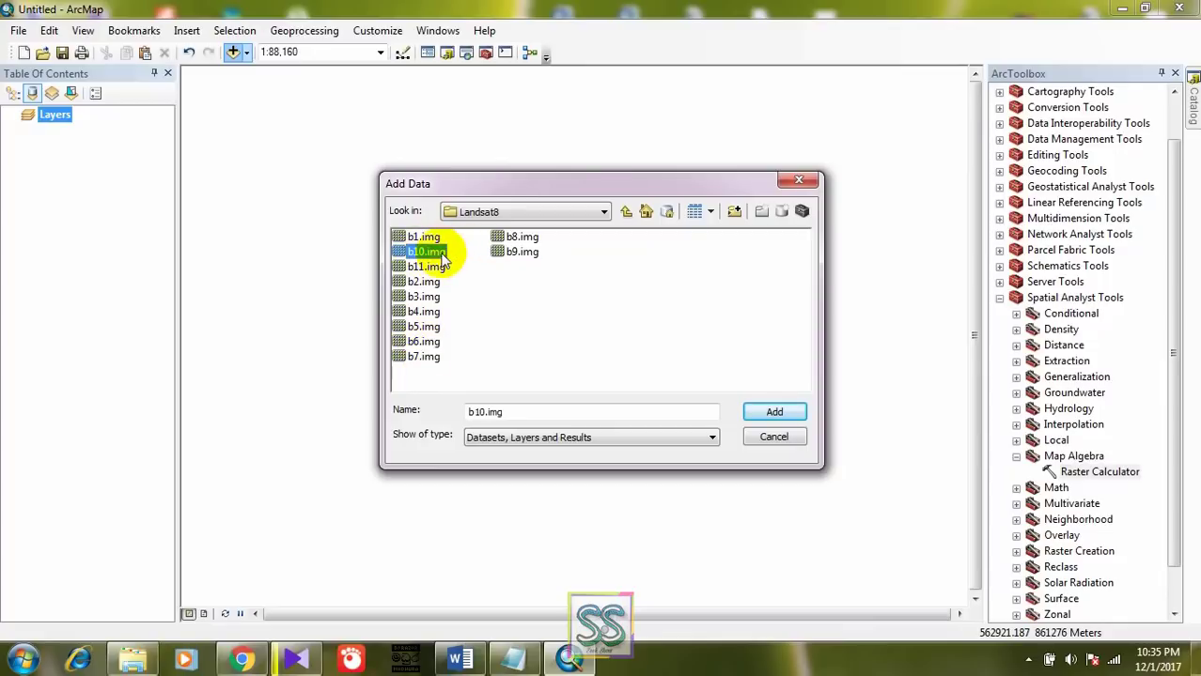
{"action": "left_click", "coordinate": [766, 413]}
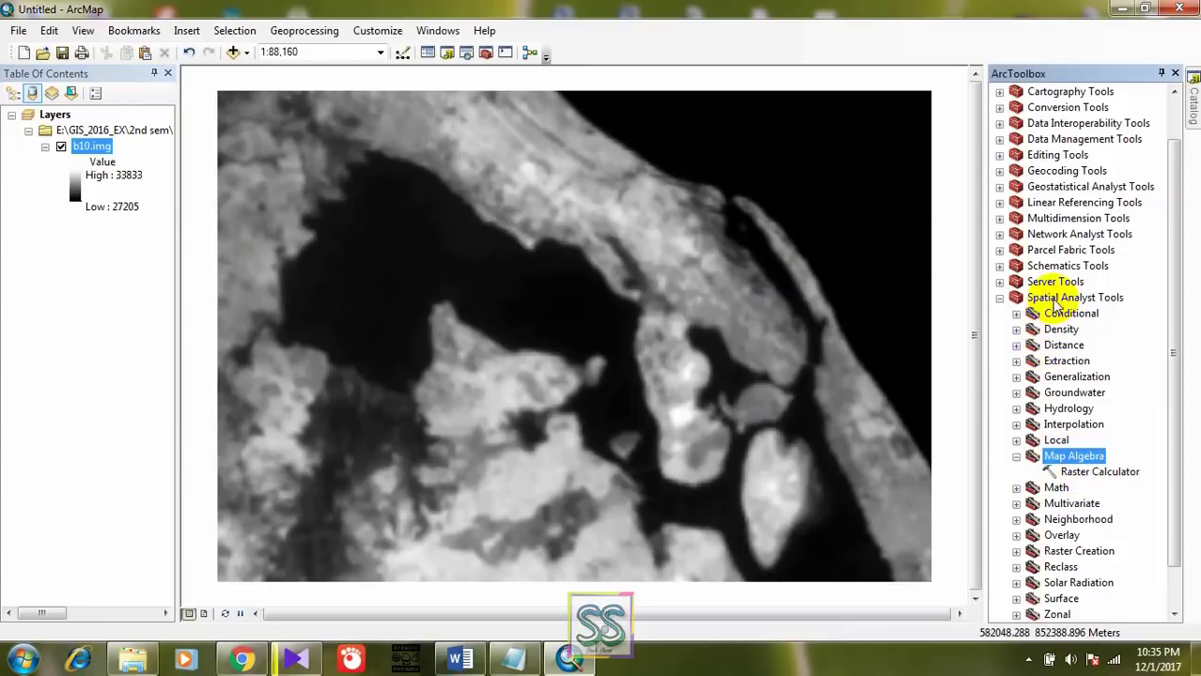
{"action": "left_click", "coordinate": [1077, 458]}
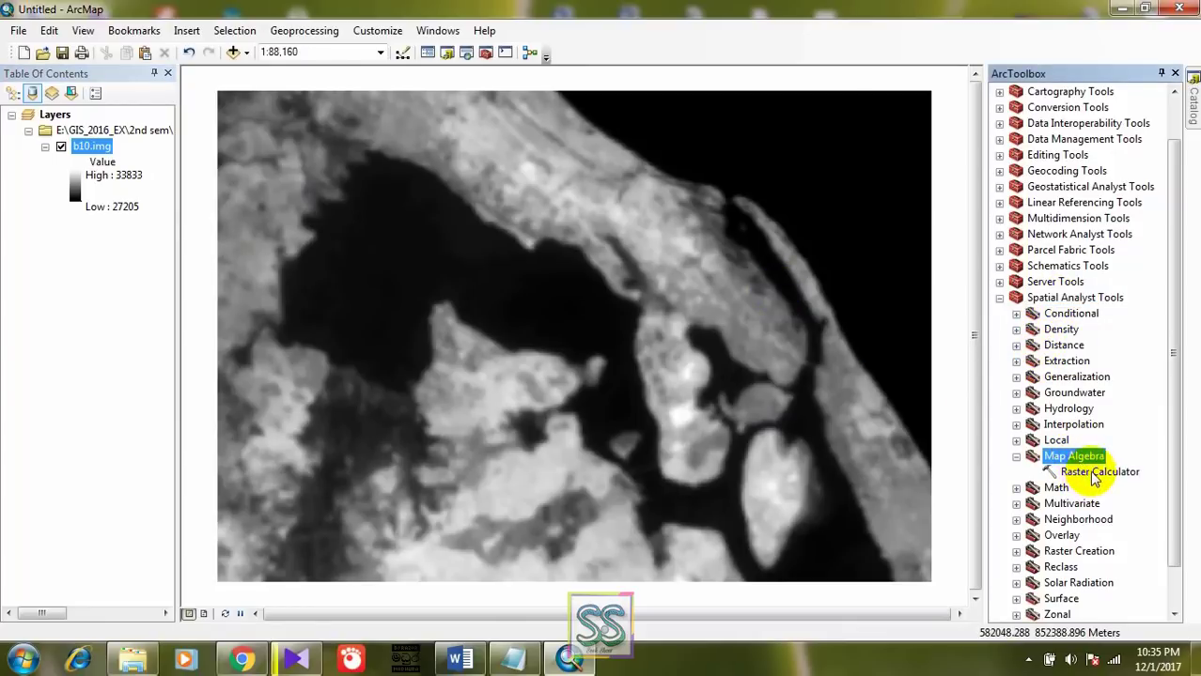
{"action": "double_click", "coordinate": [1096, 472]}
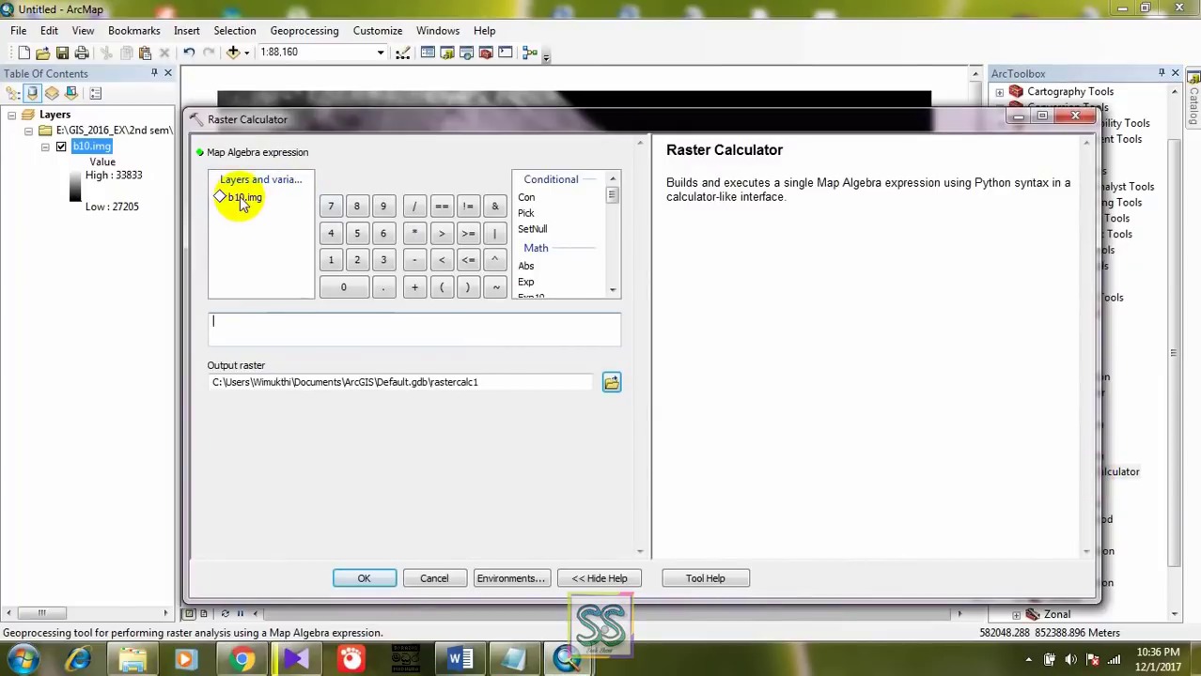
In Word, scroll through the LST workflow flowchart to the TOA radiance formula
{"action": "left_click", "coordinate": [459, 661]}
{"action": "scroll", "coordinate": [523, 367], "scroll_direction": "up", "scroll_amount": 15}
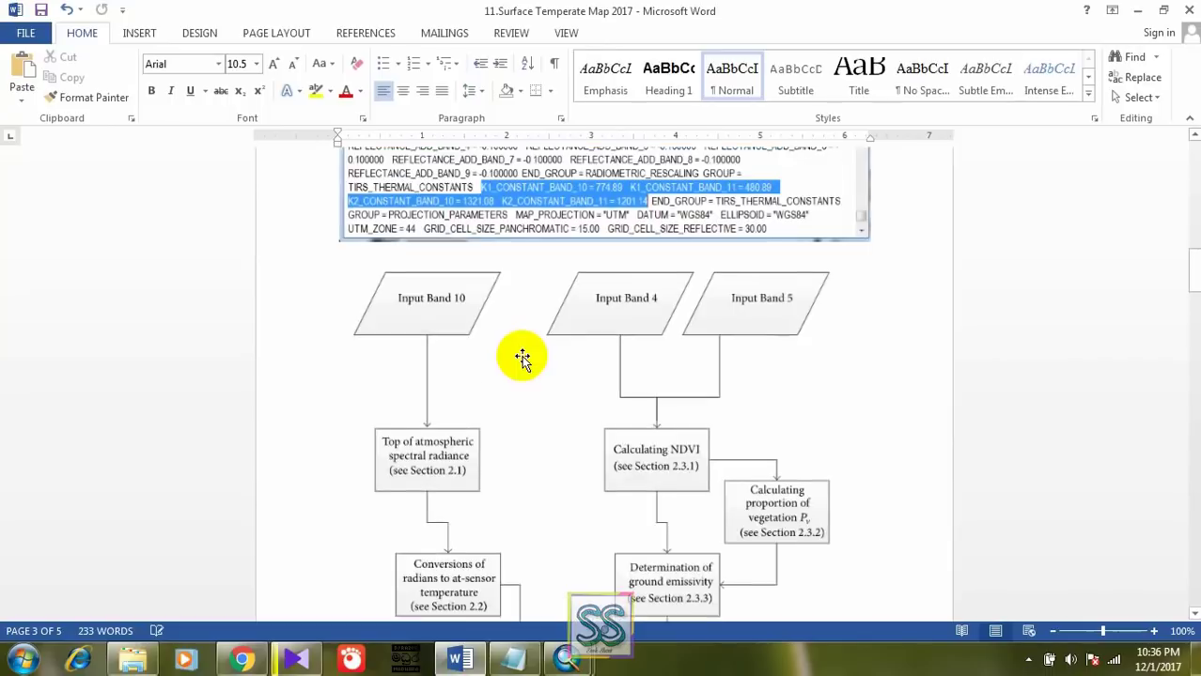
{"action": "scroll", "coordinate": [433, 282], "scroll_direction": "down", "scroll_amount": 3}
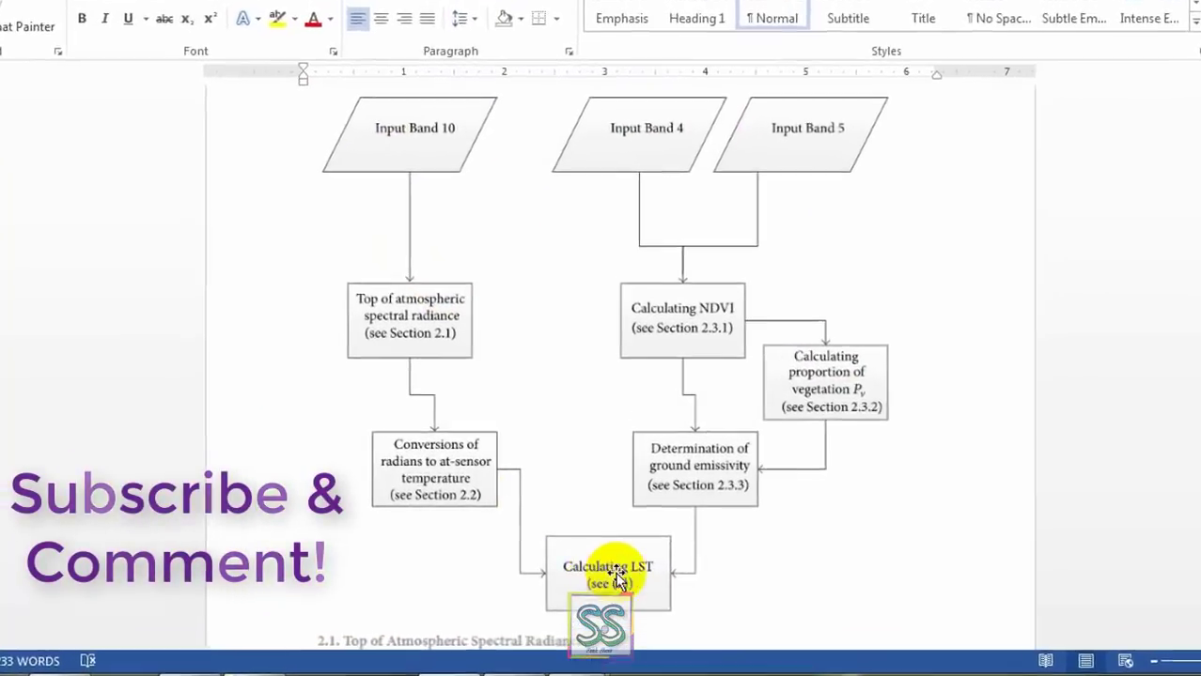
{"action": "left_click", "coordinate": [399, 84]}
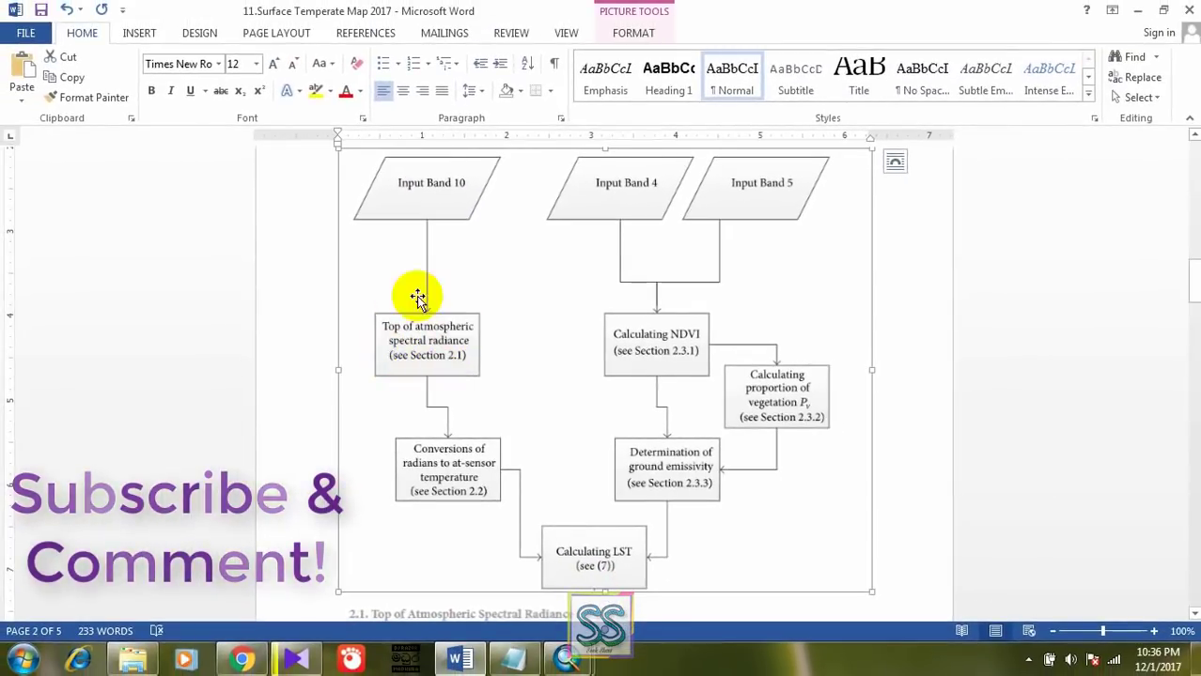
{"action": "scroll", "coordinate": [447, 346], "scroll_direction": "up", "scroll_amount": 15}
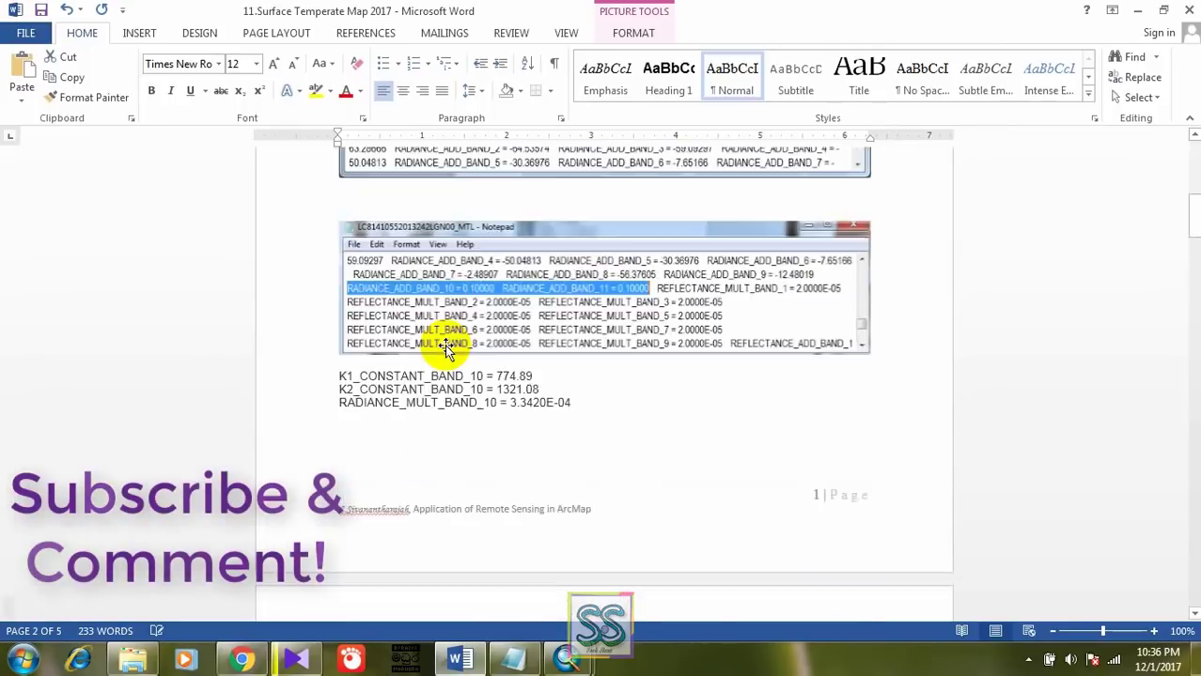
{"action": "scroll", "coordinate": [447, 345], "scroll_direction": "down", "scroll_amount": 15}
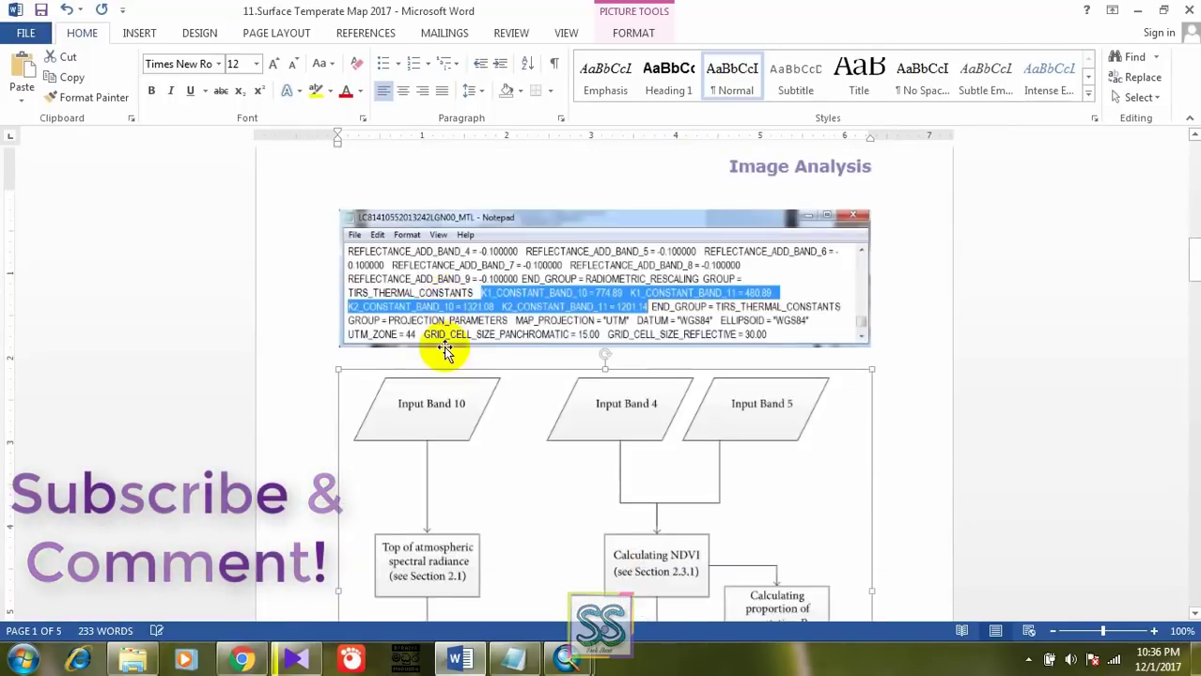
{"action": "scroll", "coordinate": [444, 346], "scroll_direction": "down", "scroll_amount": 5}
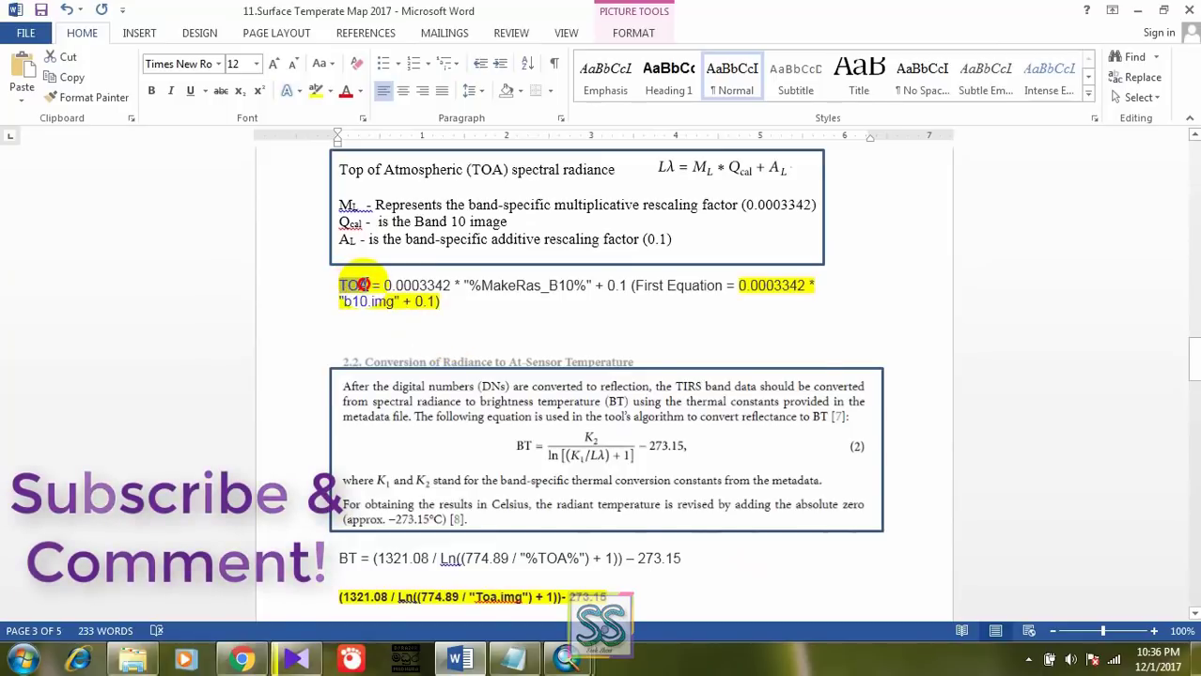
{"action": "left_click_drag", "start_coordinate": [362, 285], "coordinate": [370, 286]}
{"action": "scroll", "coordinate": [395, 320], "scroll_direction": "up", "scroll_amount": 2}
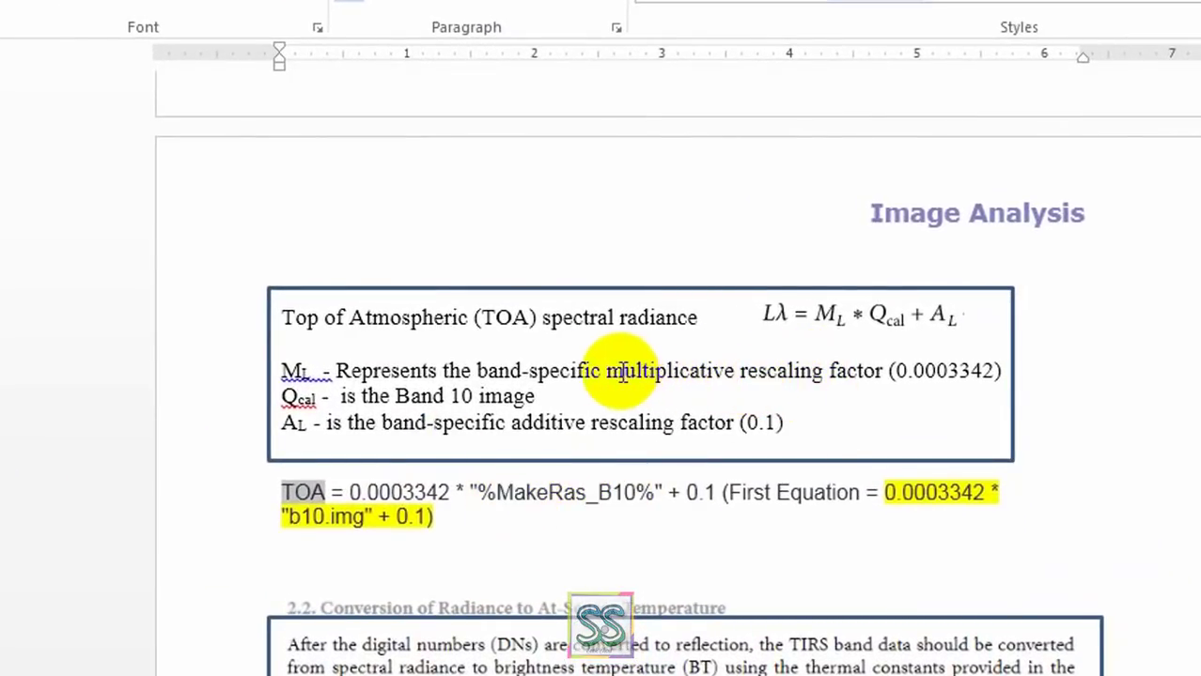
Check the M_L factor 0.0003342 and the A_L factor 0.1, then return to the metadata file
{"action": "left_click_drag", "start_coordinate": [747, 372], "coordinate": [874, 374]}
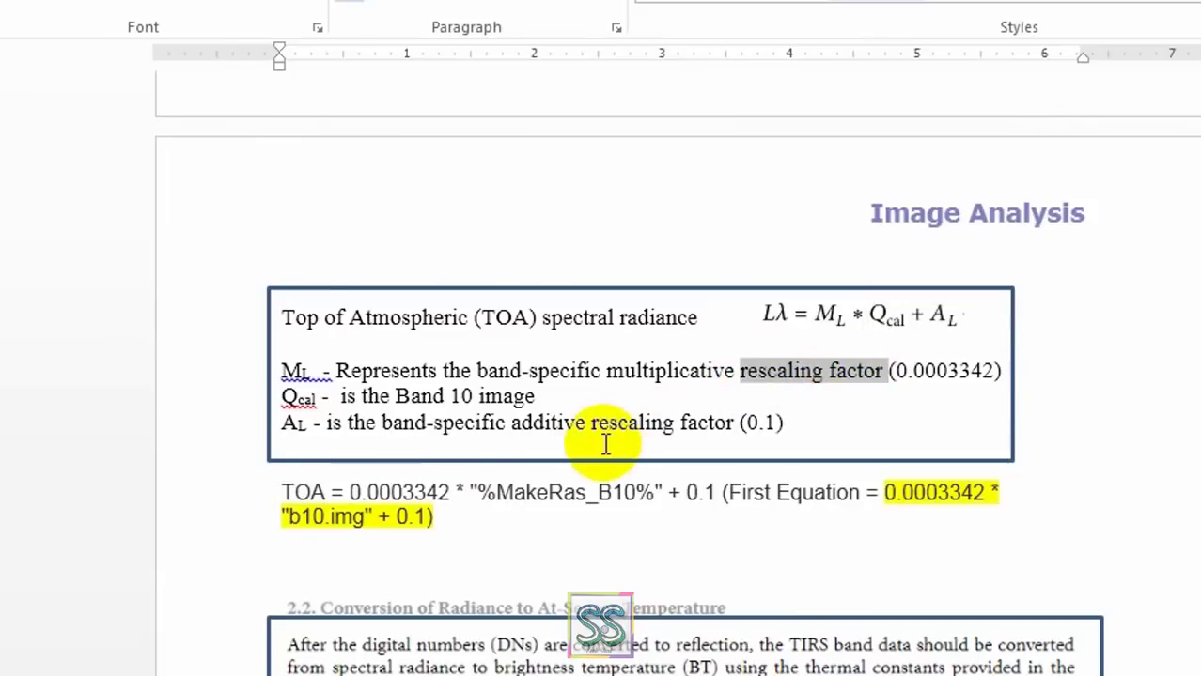
{"action": "left_click_drag", "start_coordinate": [598, 425], "coordinate": [759, 422]}
{"action": "left_click", "coordinate": [758, 423]}
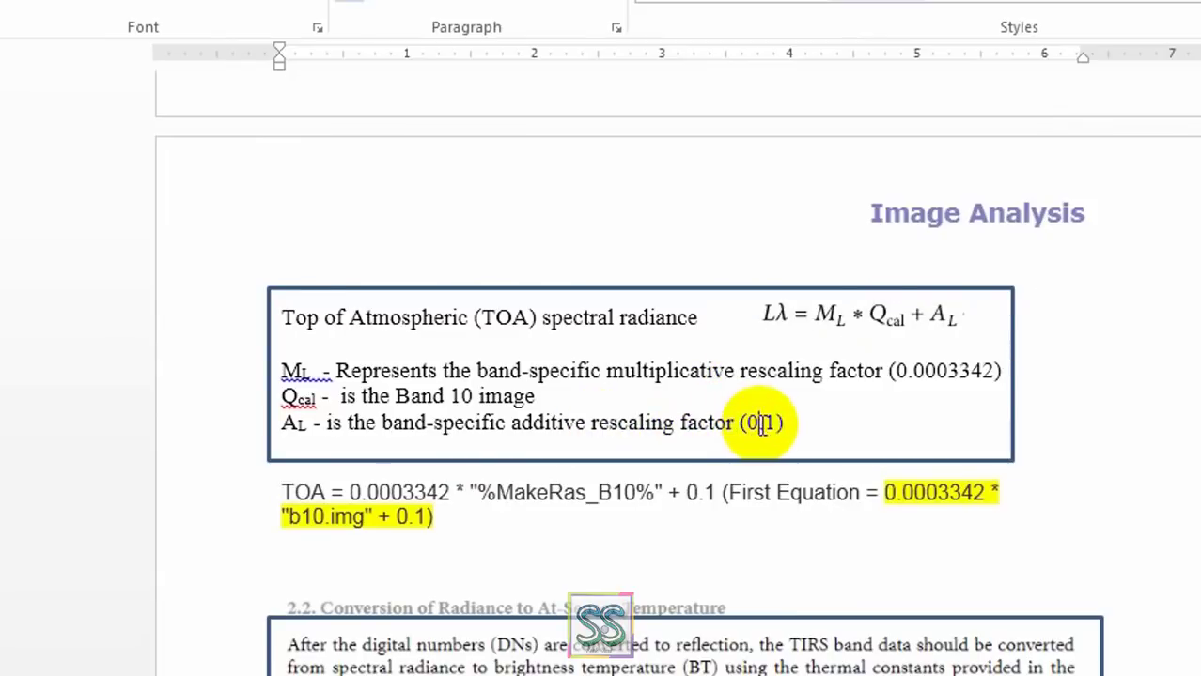
{"action": "left_click", "coordinate": [949, 371]}
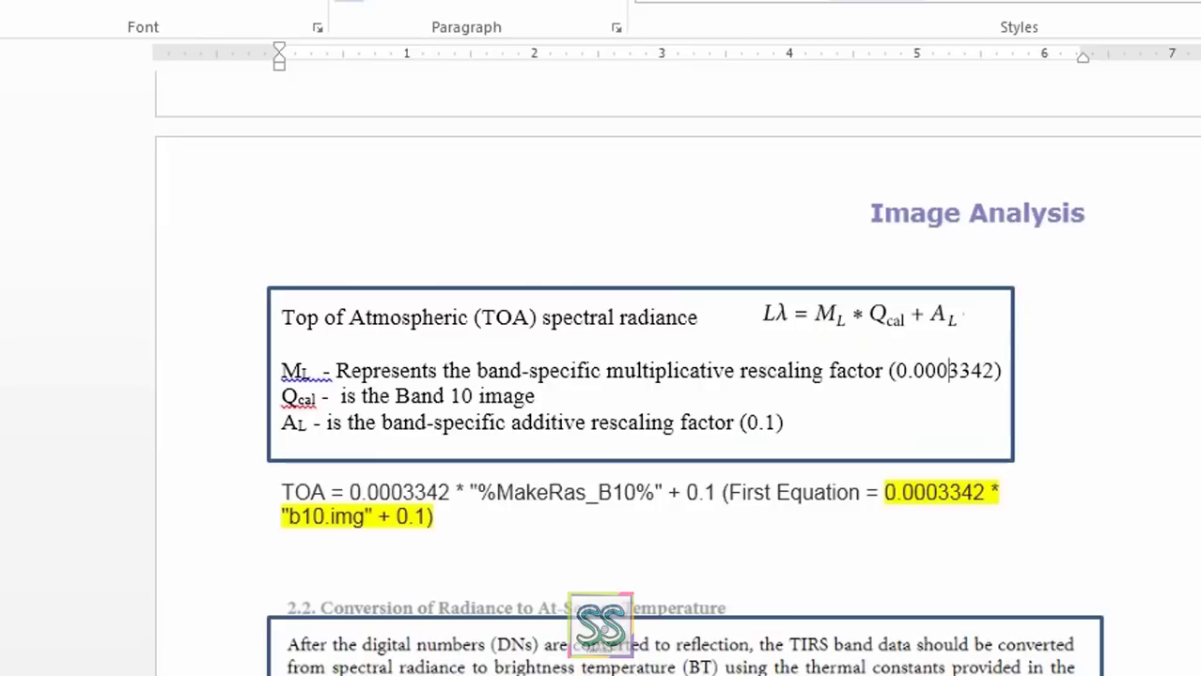
{"action": "key", "text": "alt+Tab"}
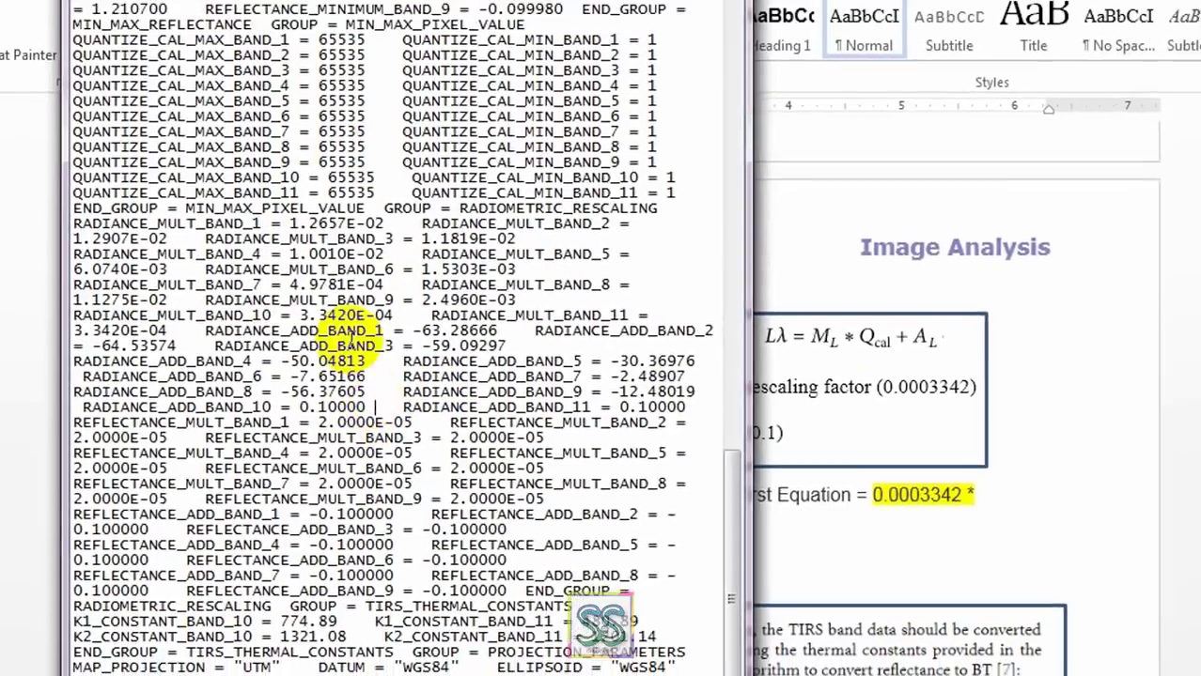
Compare the band 10 RADIANCE_MULT and RADIANCE_ADD values in the metadata, then minimize Notepad
{"action": "left_click", "coordinate": [287, 381]}
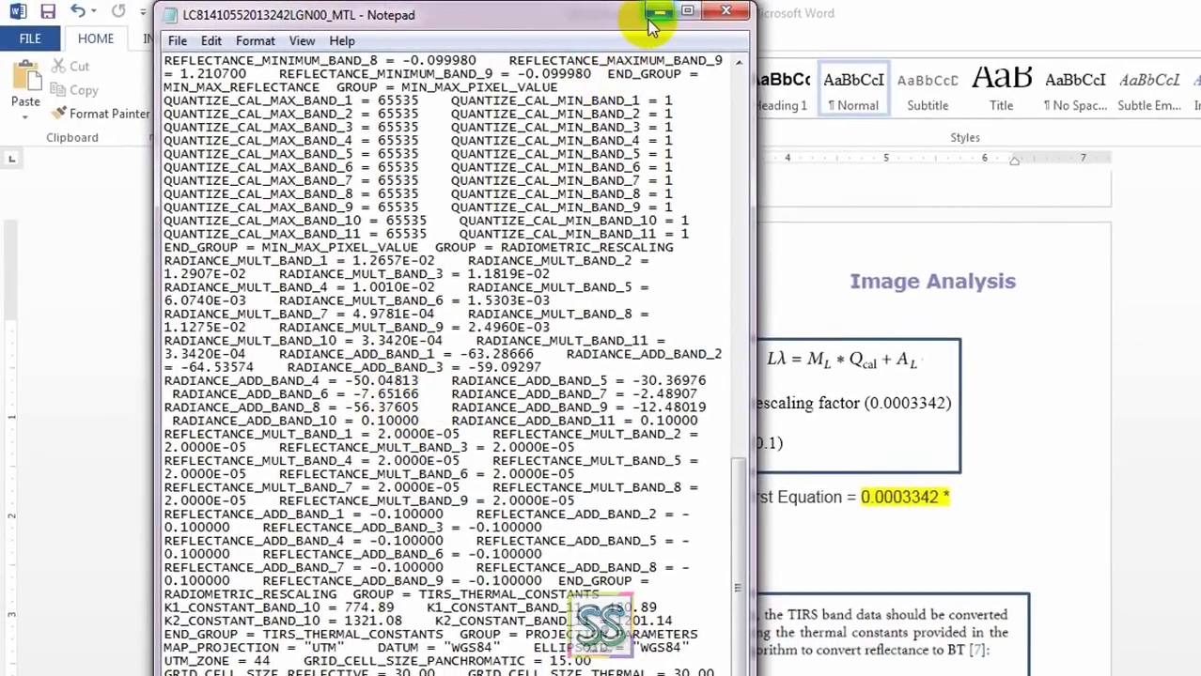
{"action": "left_click", "coordinate": [428, 420]}
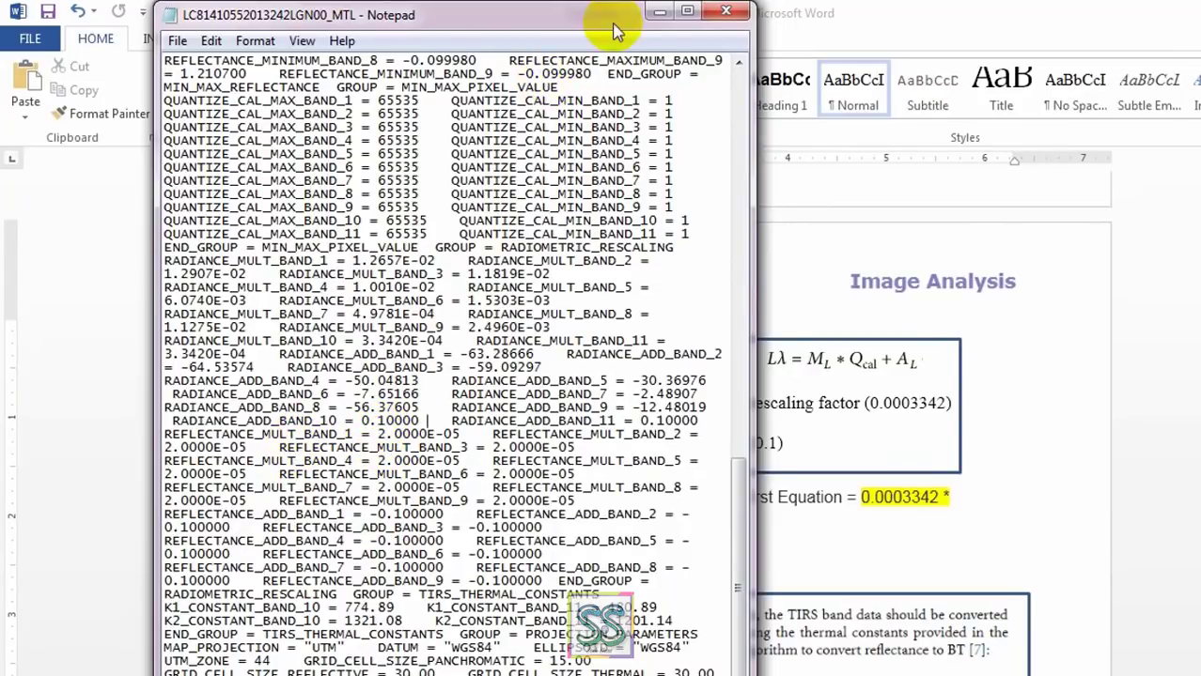
{"action": "left_click", "coordinate": [656, 20]}
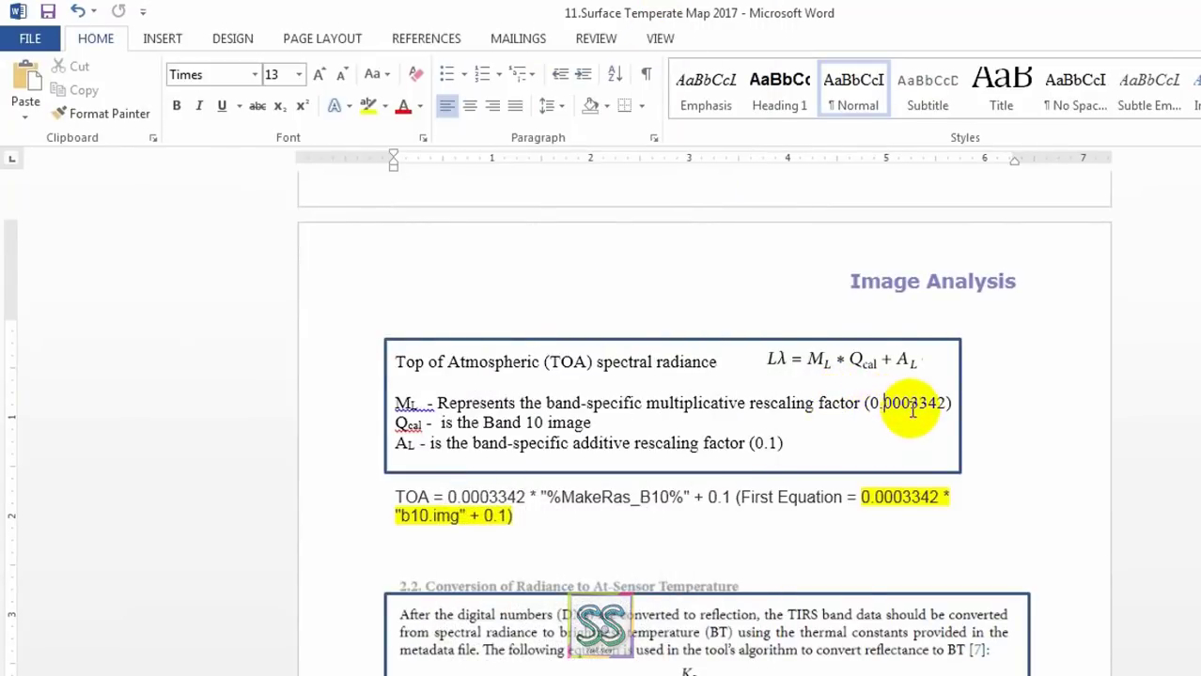
{"action": "left_click", "coordinate": [769, 442]}
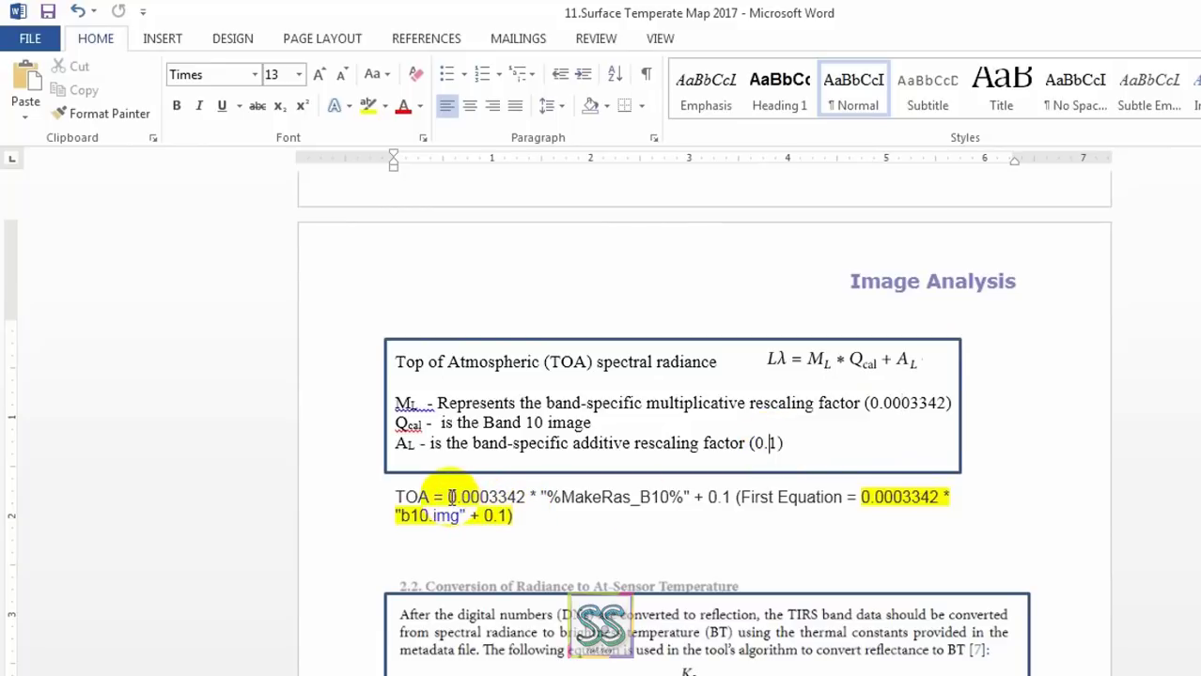
Copy the multiplicative factor 0.0003342 from the TOA line in Word
{"action": "left_click_drag", "start_coordinate": [449, 497], "coordinate": [651, 499]}
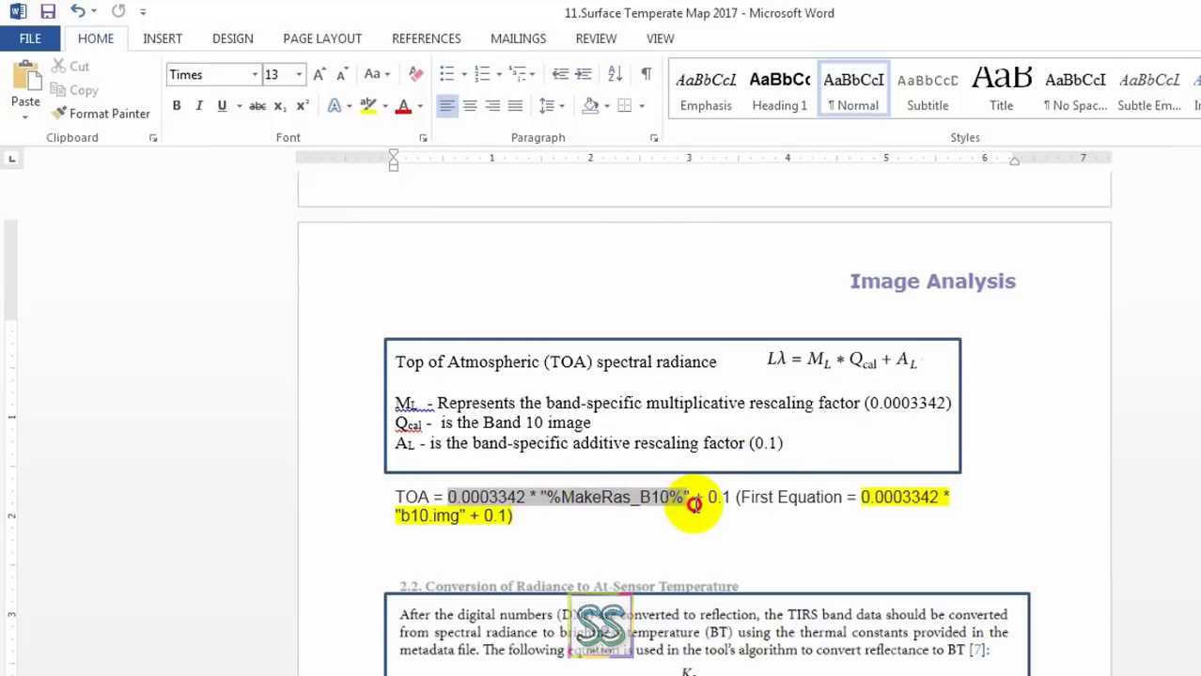
{"action": "left_click_drag", "start_coordinate": [729, 503], "coordinate": [726, 502]}
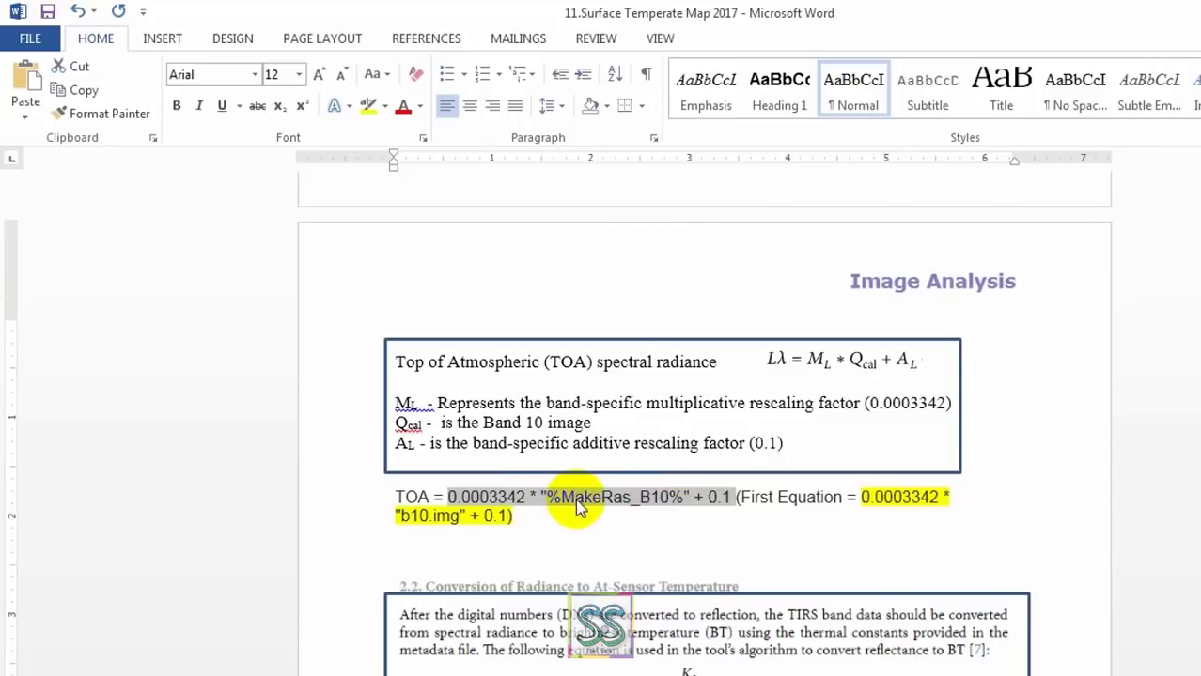
{"action": "left_click", "coordinate": [520, 508]}
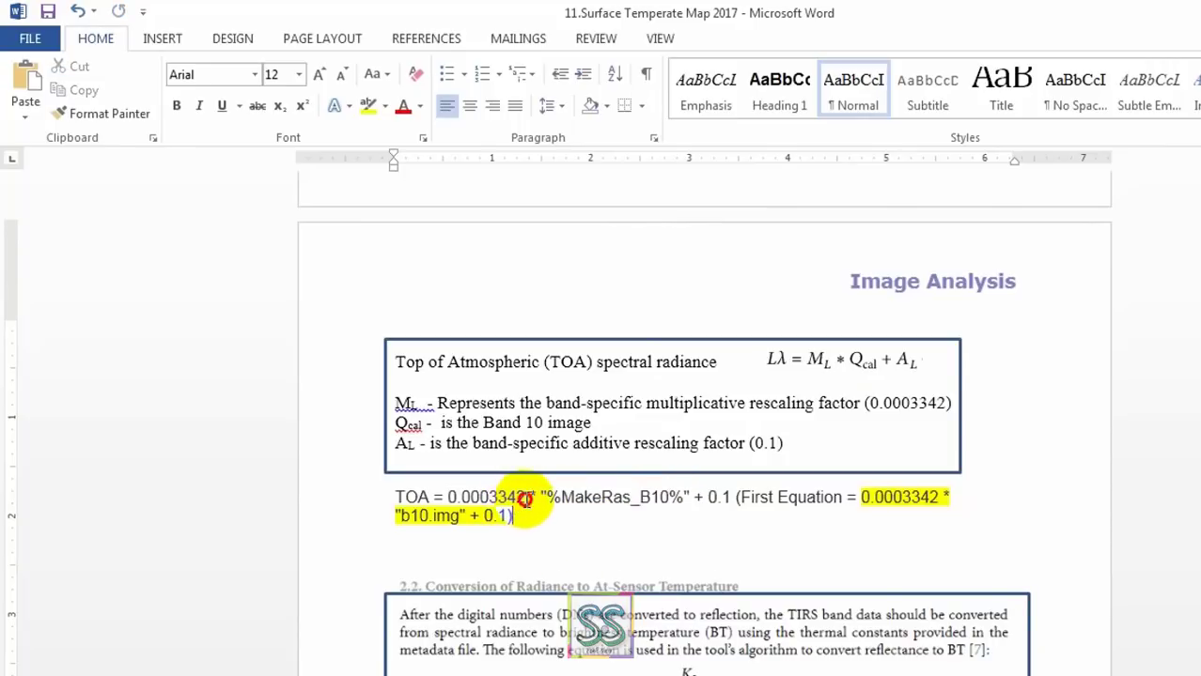
{"action": "left_click_drag", "start_coordinate": [527, 498], "coordinate": [447, 497]}
{"action": "key", "text": "ctrl+c"}
{"action": "right_click", "coordinate": [466, 497]}
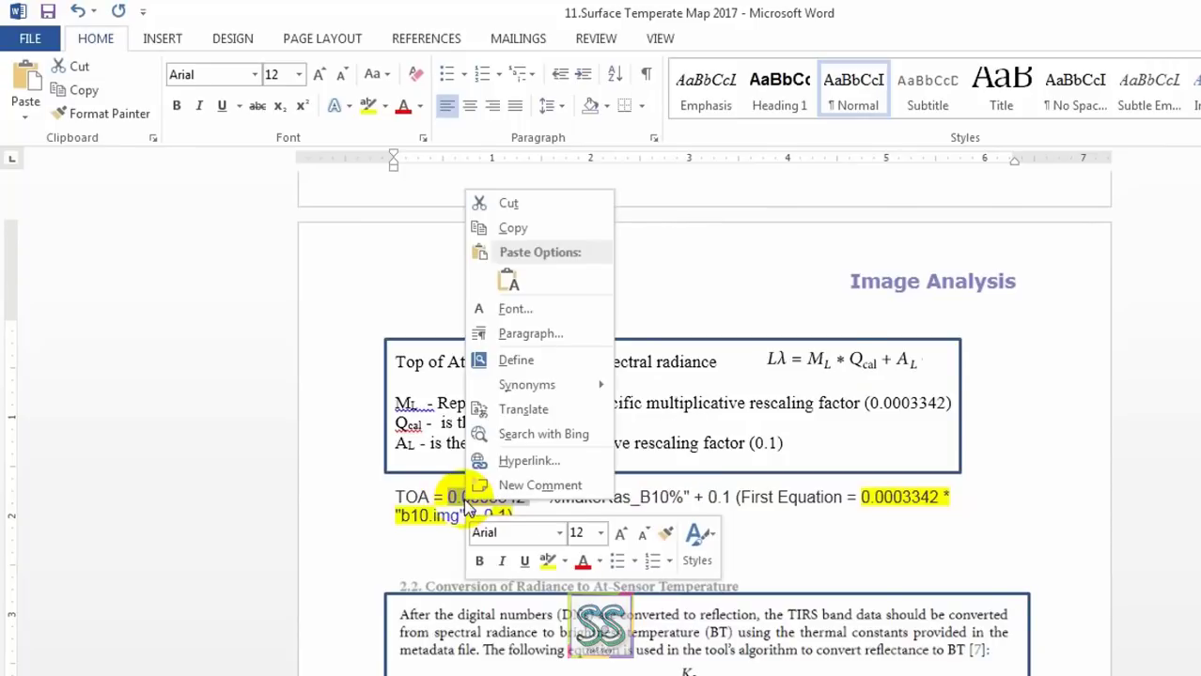
{"action": "left_click", "coordinate": [517, 230]}
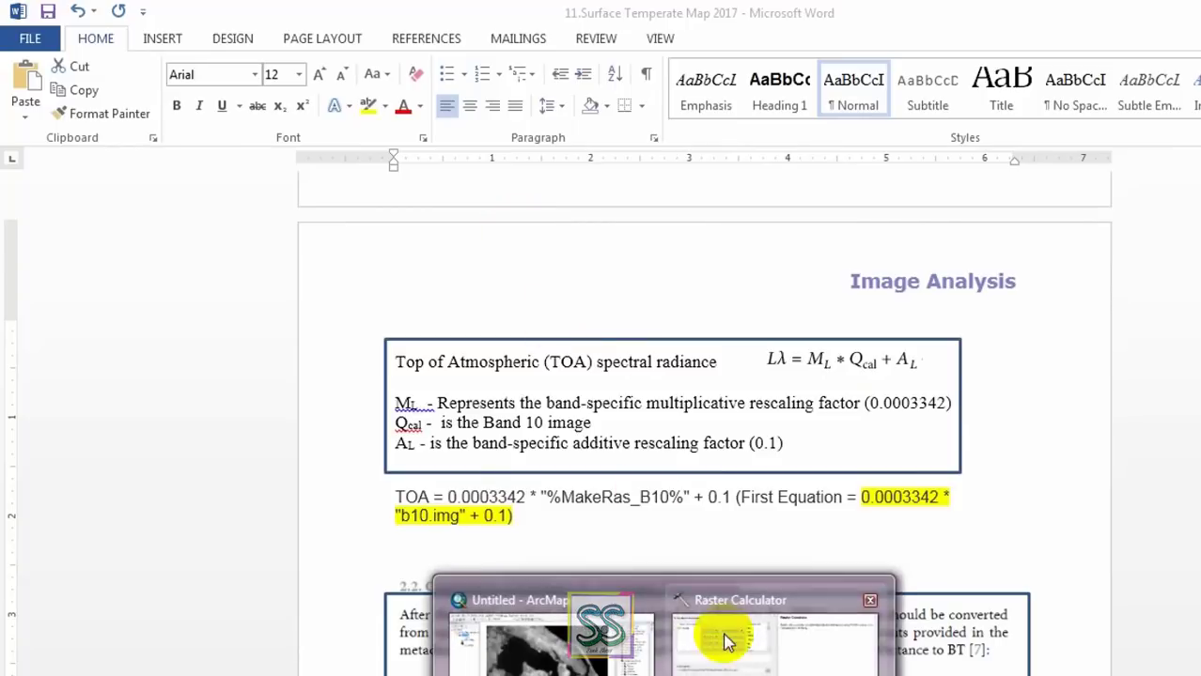
Paste 0.0003342 into the Raster Calculator expression, followed by a multiplication sign
{"action": "left_click", "coordinate": [724, 638]}
{"action": "right_click", "coordinate": [315, 382]}
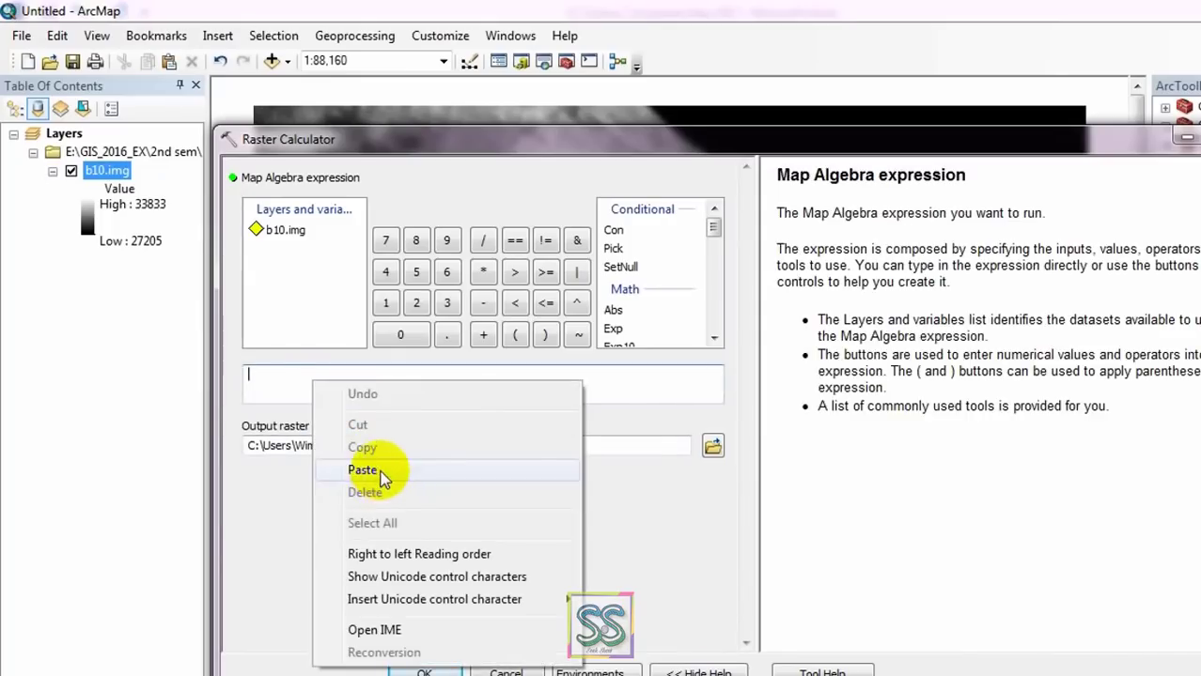
{"action": "left_click", "coordinate": [365, 470]}
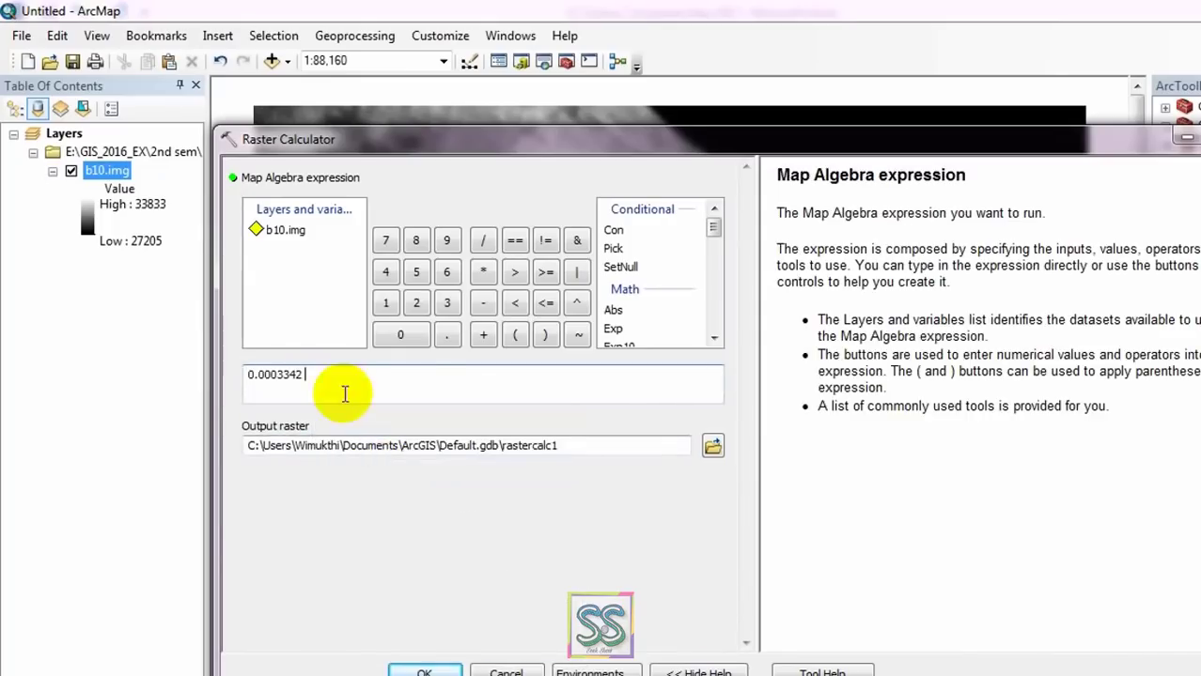
{"action": "left_click", "coordinate": [490, 272]}
{"action": "key", "text": "alt+Tab"}
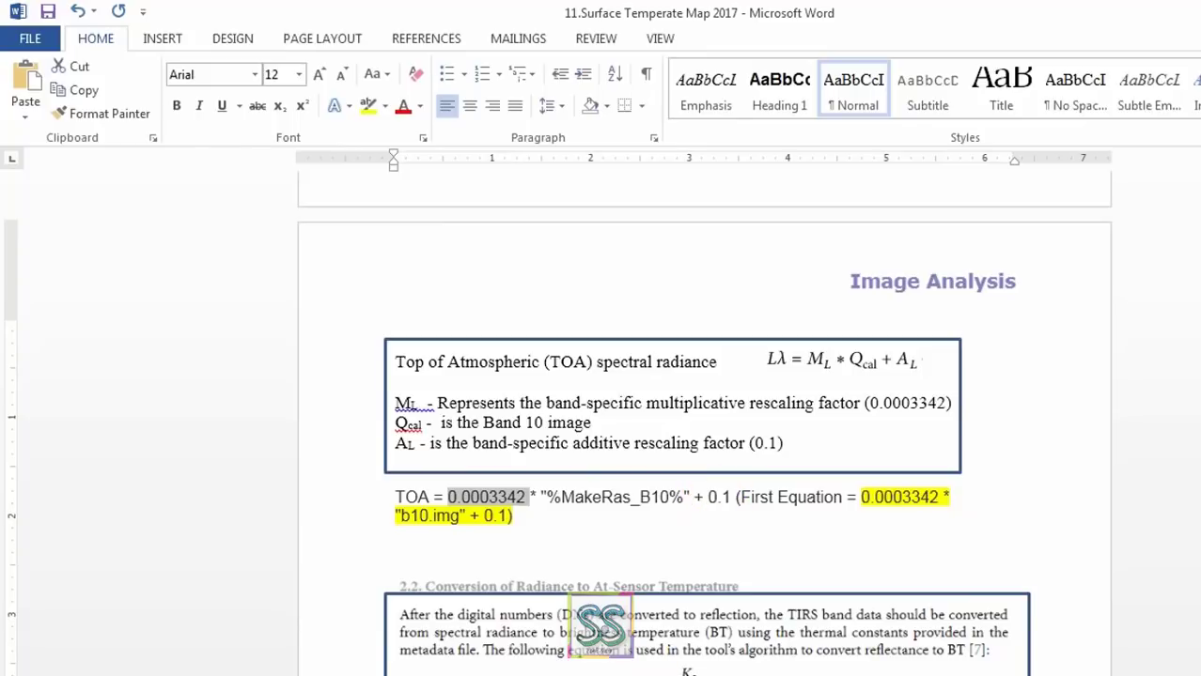
{"action": "key", "text": "alt+Tab"}
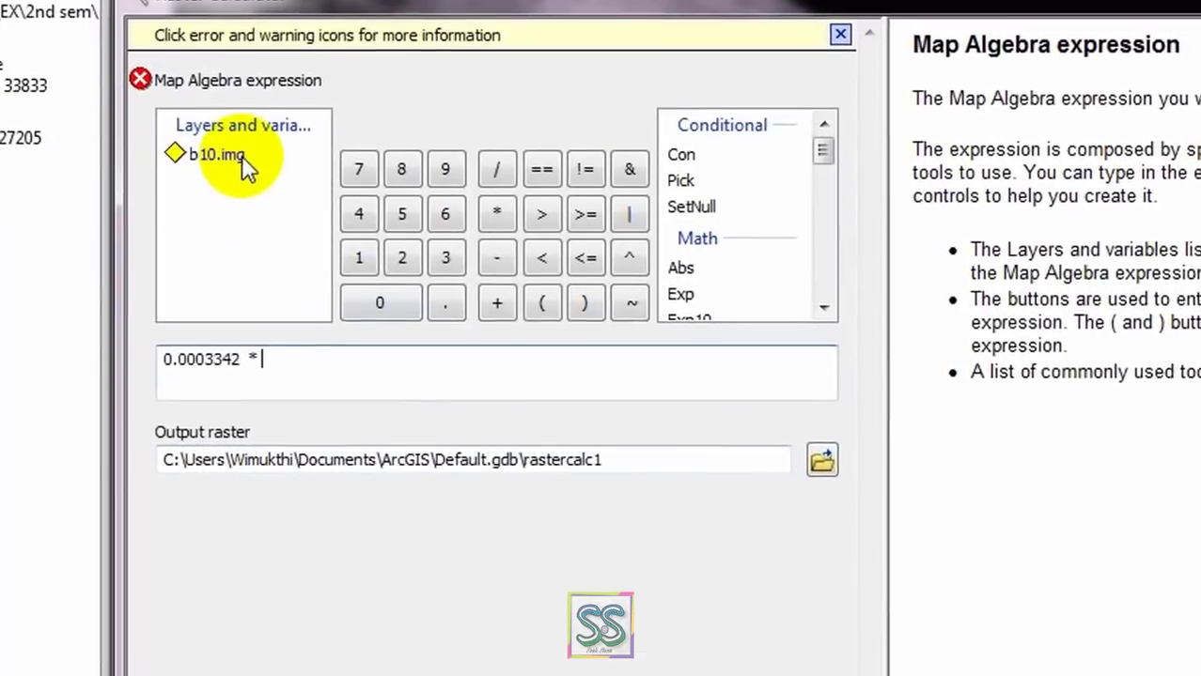
Finish the expression as 0.0003342 * "b10.img" + 0.1 and browse for the output raster location
{"action": "double_click", "coordinate": [282, 224]}
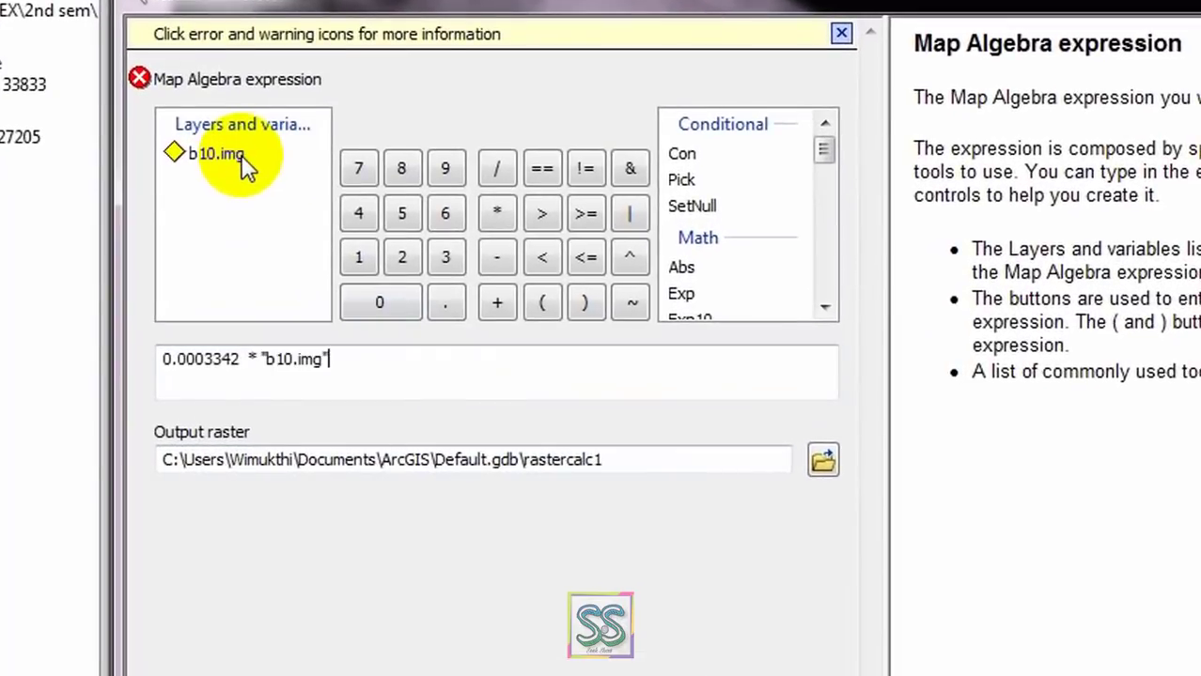
{"action": "left_click", "coordinate": [495, 307]}
{"action": "left_click", "coordinate": [389, 310]}
{"action": "left_click", "coordinate": [443, 305]}
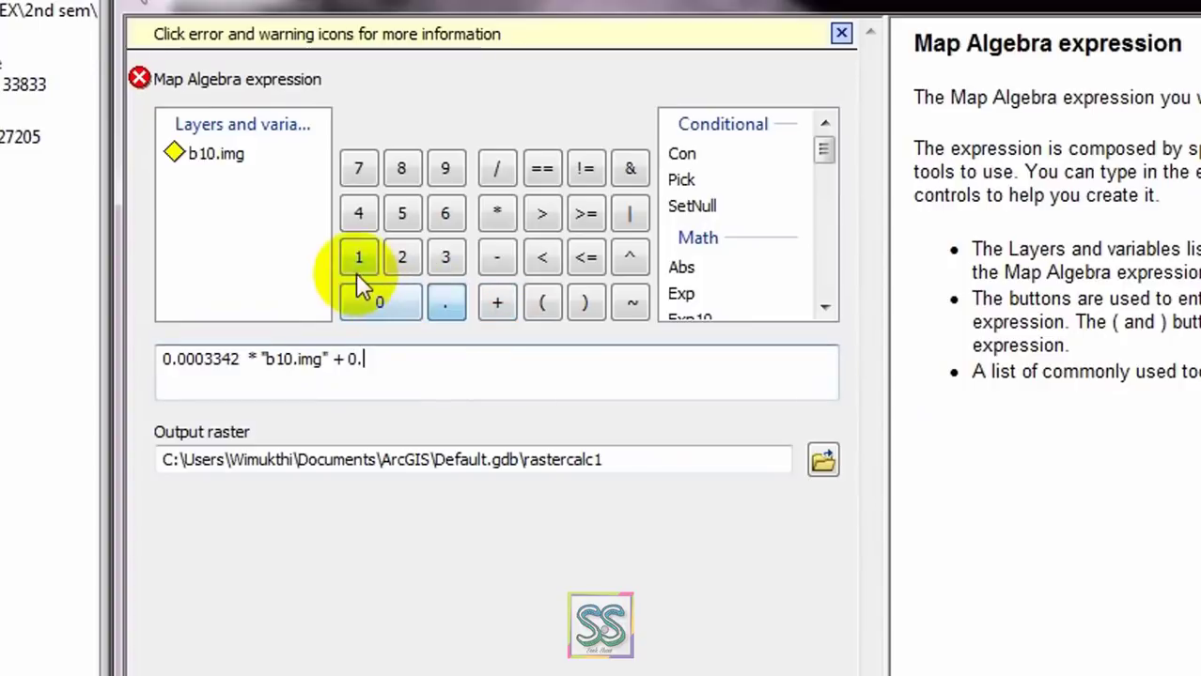
{"action": "left_click", "coordinate": [358, 258]}
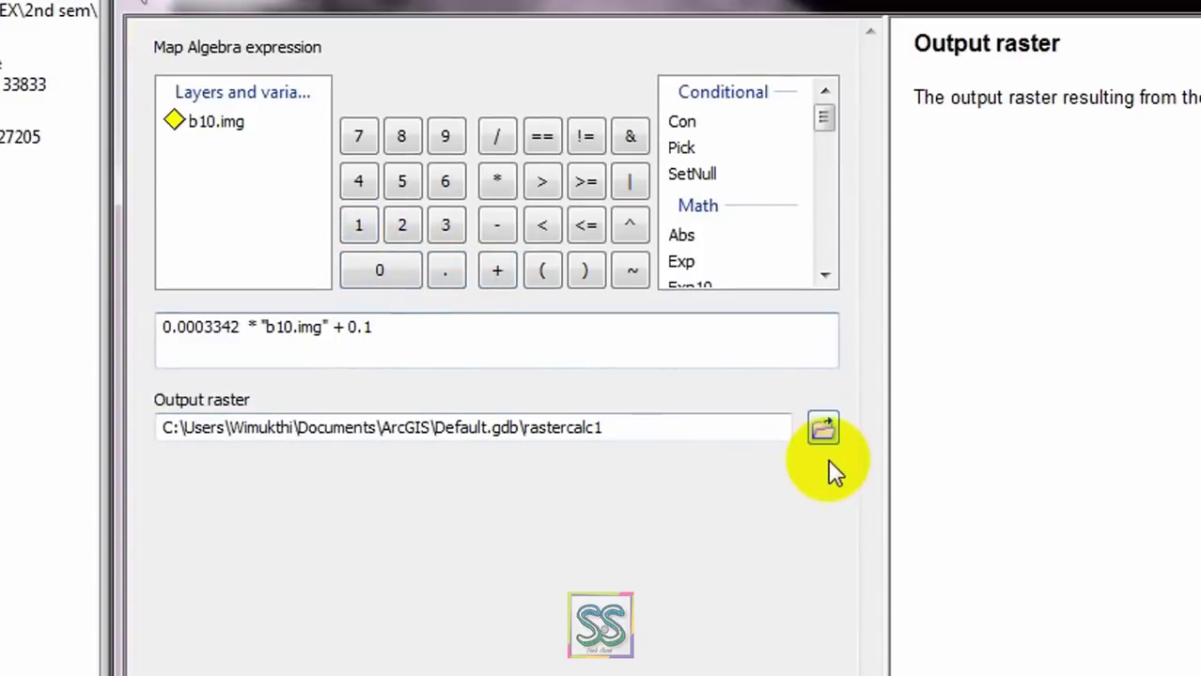
{"action": "left_click", "coordinate": [823, 461]}
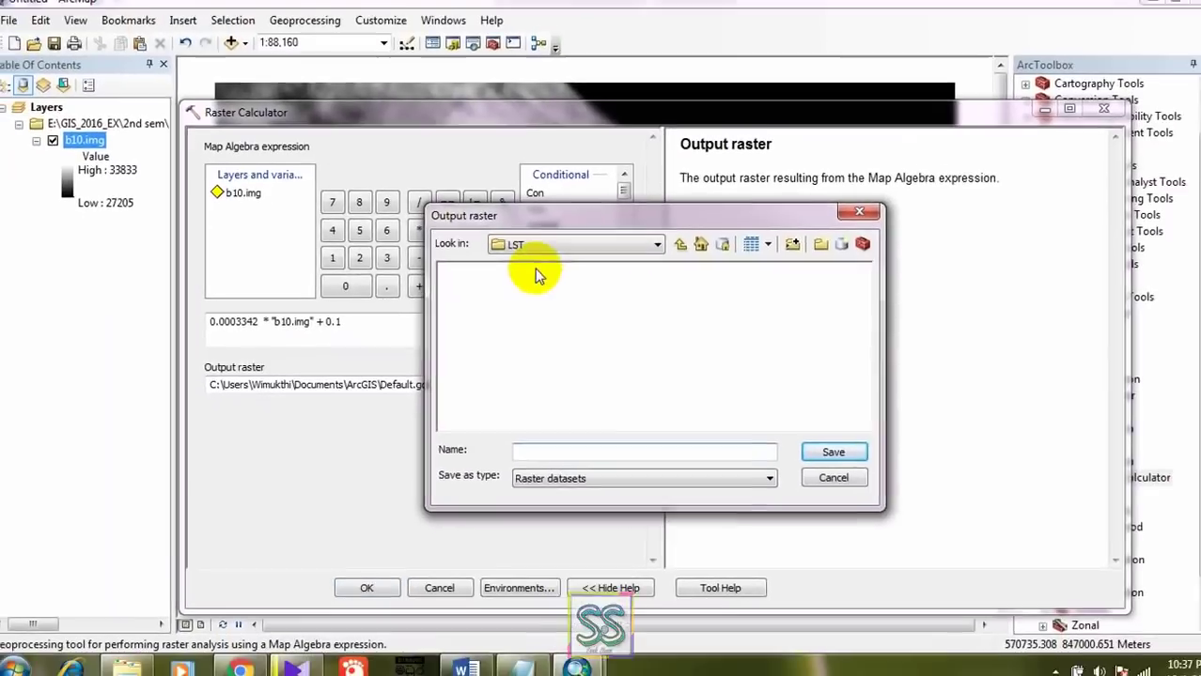
Save the output as TOA in the LST folder and run it, producing a 9.19191–11.407 raster
{"action": "left_click", "coordinate": [686, 513]}
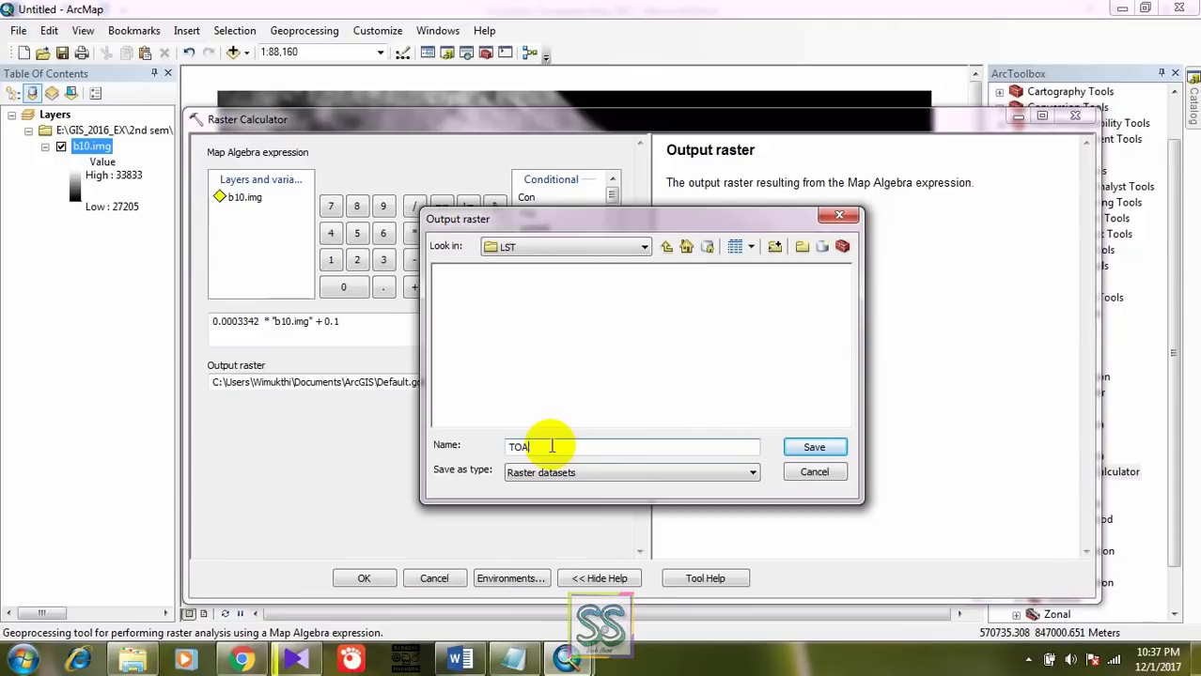
{"action": "left_click", "coordinate": [813, 447]}
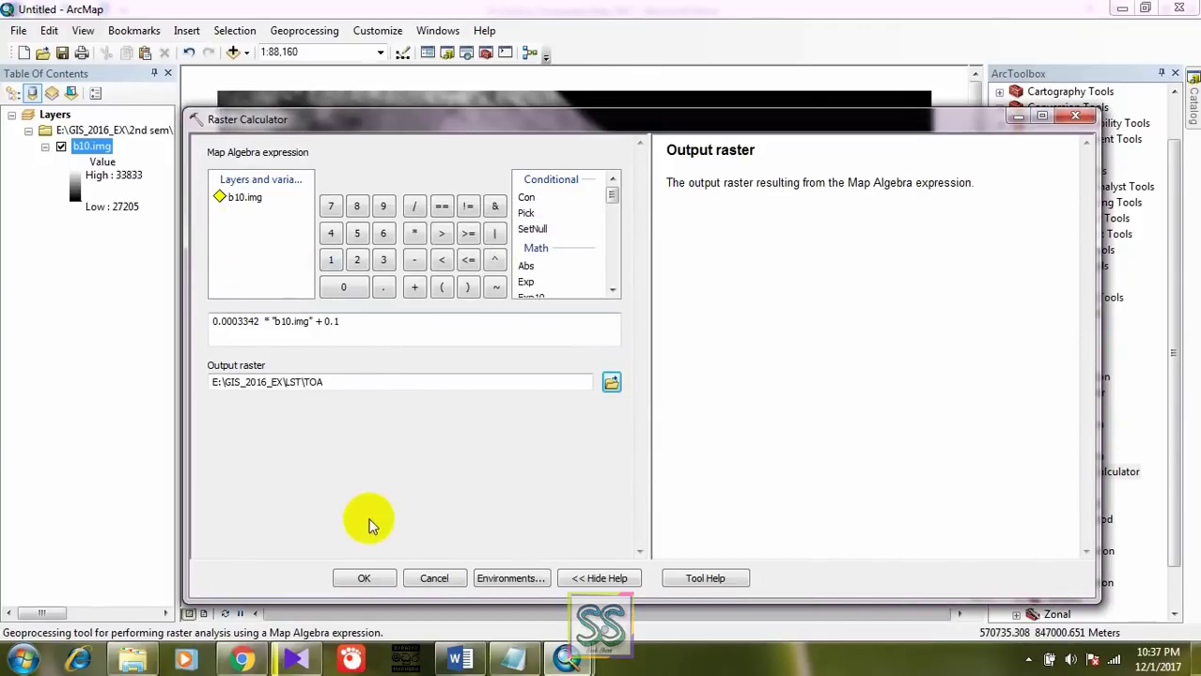
{"action": "left_click", "coordinate": [365, 578]}
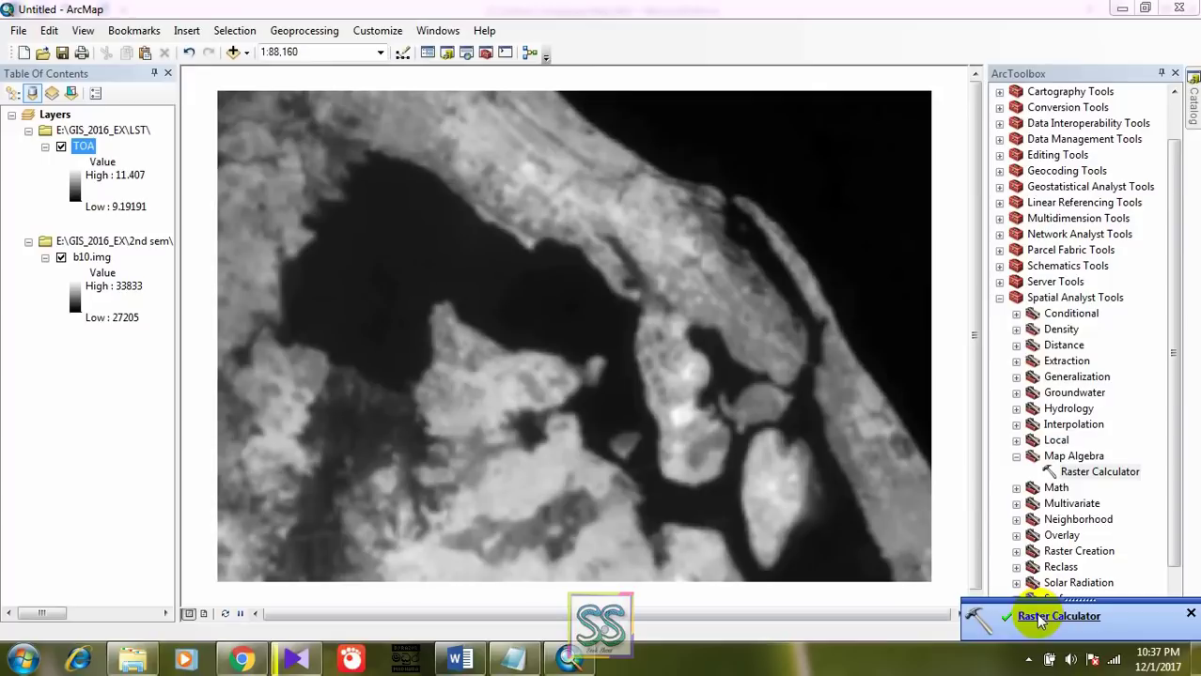
{"action": "left_click", "coordinate": [77, 147]}
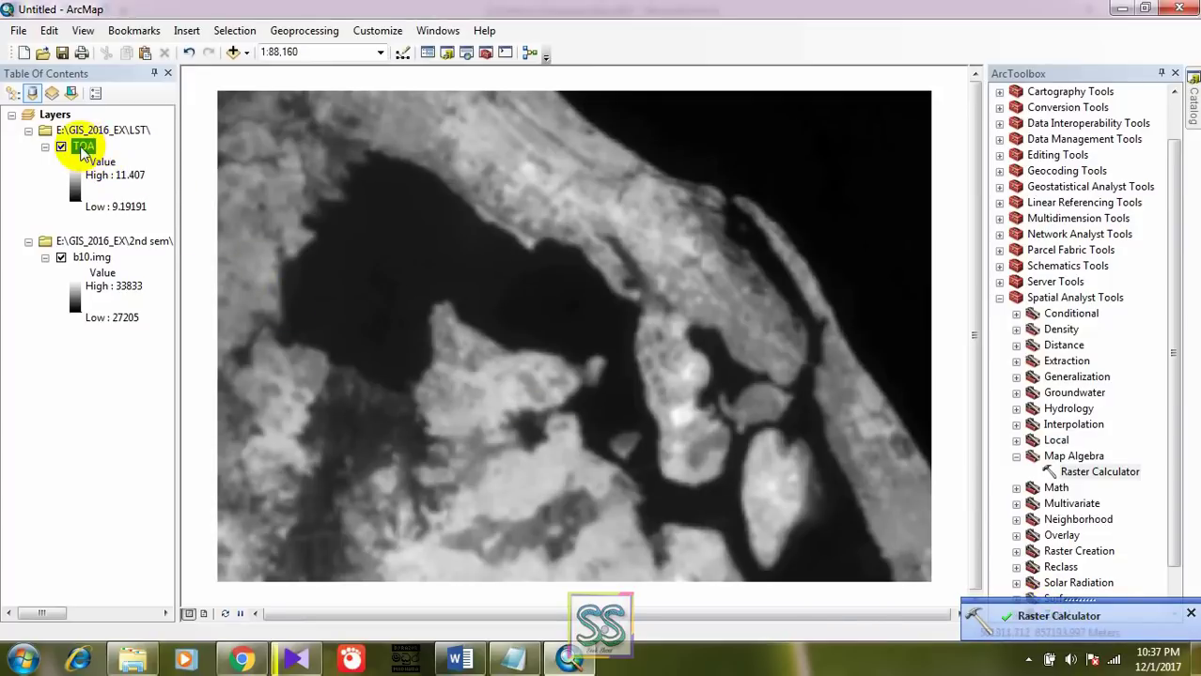
{"action": "left_click", "coordinate": [460, 660]}
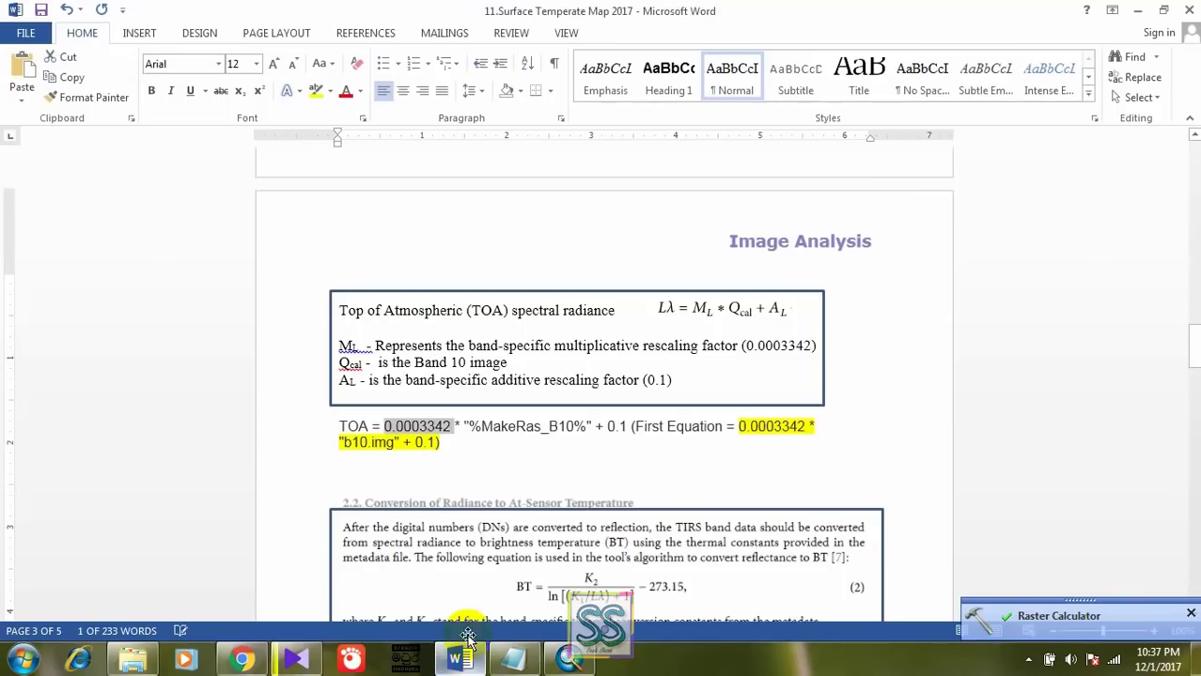
Review the workflow flowchart and the BT formula in the Word document
{"action": "scroll", "coordinate": [438, 346], "scroll_direction": "up", "scroll_amount": 10}
{"action": "scroll", "coordinate": [439, 346], "scroll_direction": "up", "scroll_amount": 1}
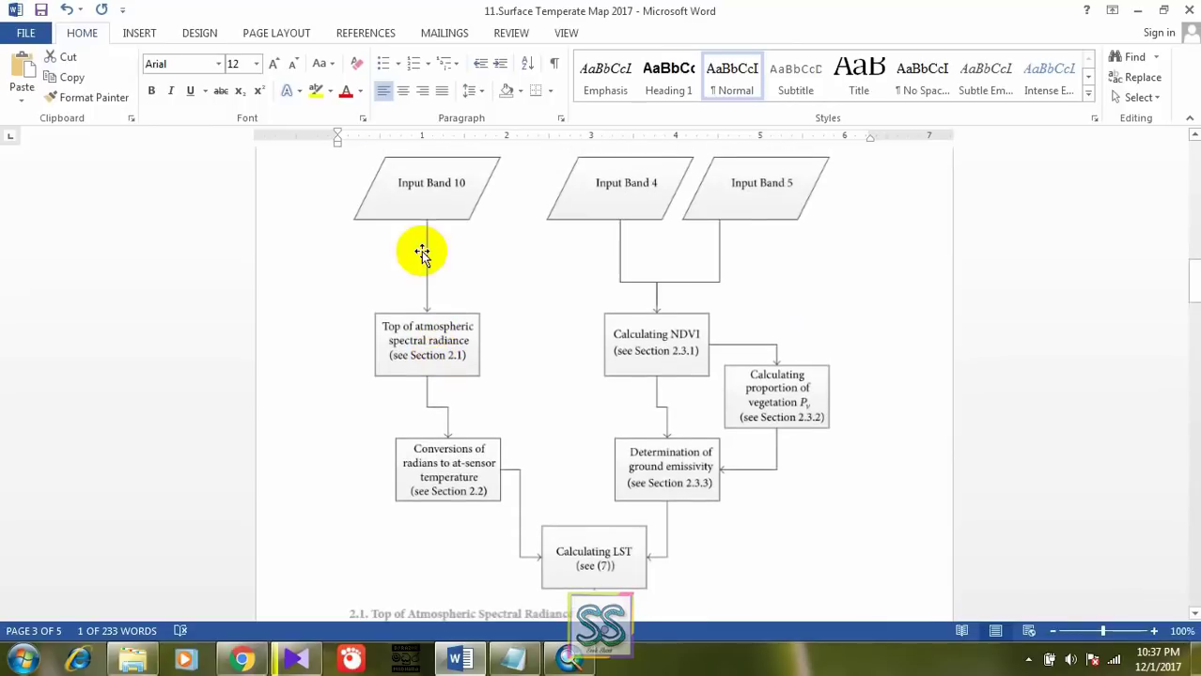
{"action": "left_click", "coordinate": [440, 469]}
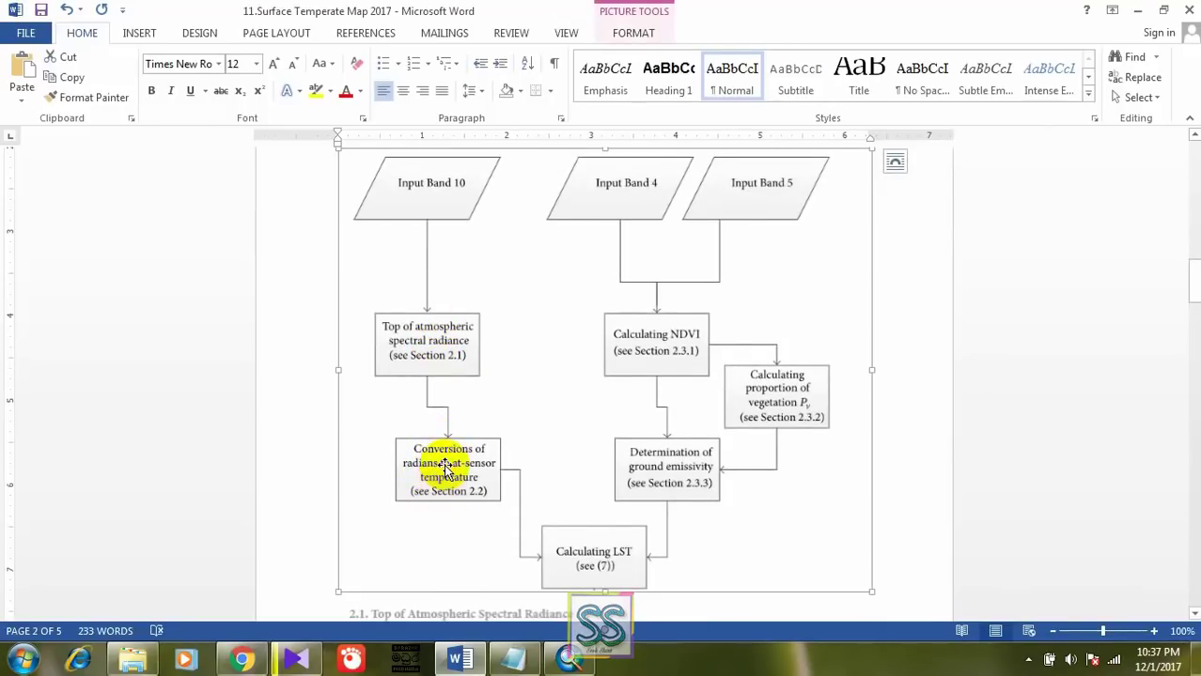
{"action": "scroll", "coordinate": [447, 467], "scroll_direction": "down", "scroll_amount": 5}
{"action": "scroll", "coordinate": [429, 356], "scroll_direction": "up", "scroll_amount": 2}
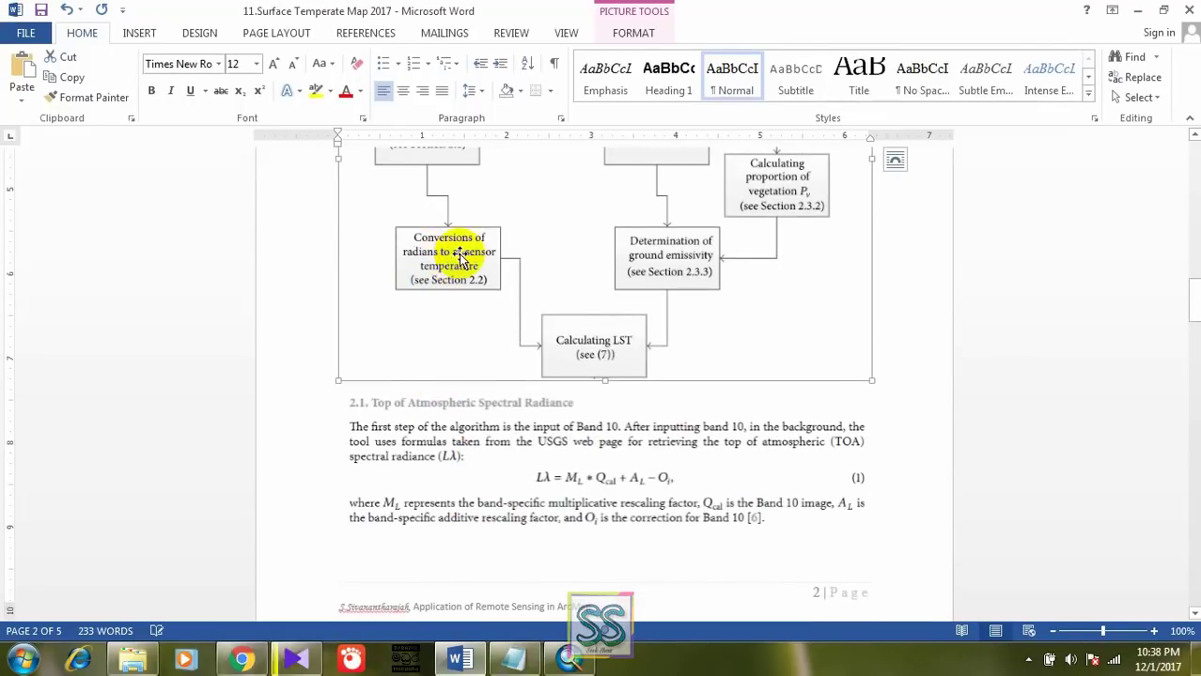
{"action": "scroll", "coordinate": [459, 282], "scroll_direction": "down", "scroll_amount": 5}
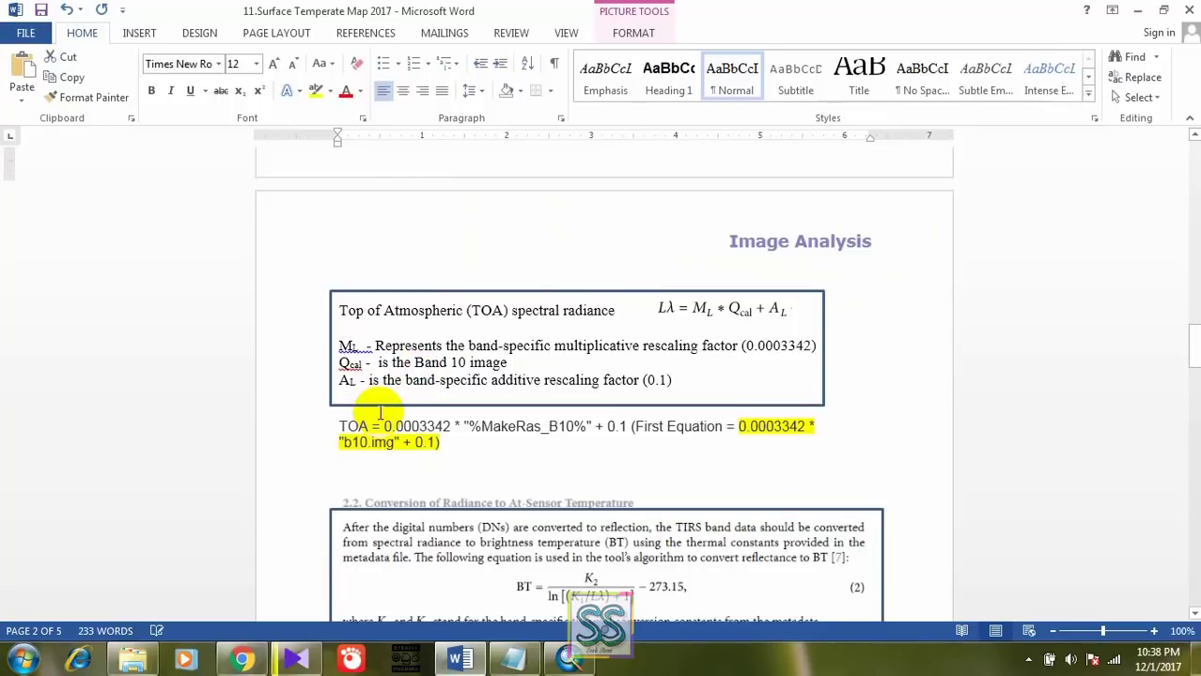
{"action": "scroll", "coordinate": [418, 426], "scroll_direction": "down", "scroll_amount": 5}
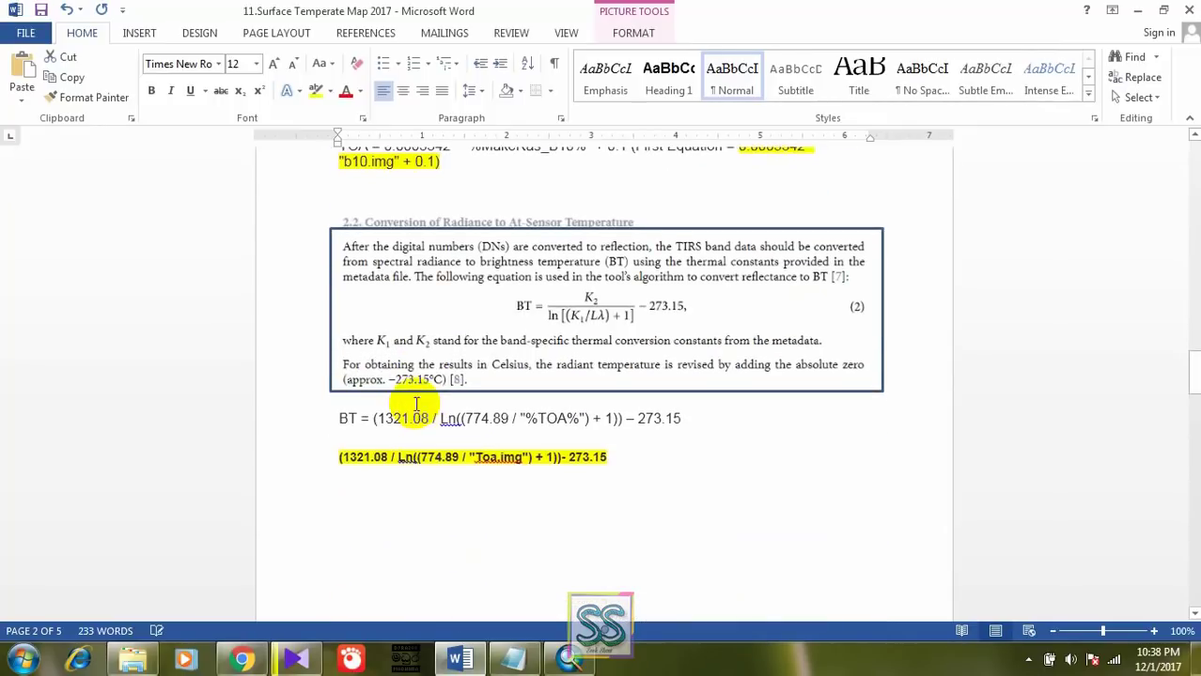
{"action": "double_click", "coordinate": [349, 418]}
{"action": "scroll", "coordinate": [602, 329], "scroll_direction": "up", "scroll_amount": 1}
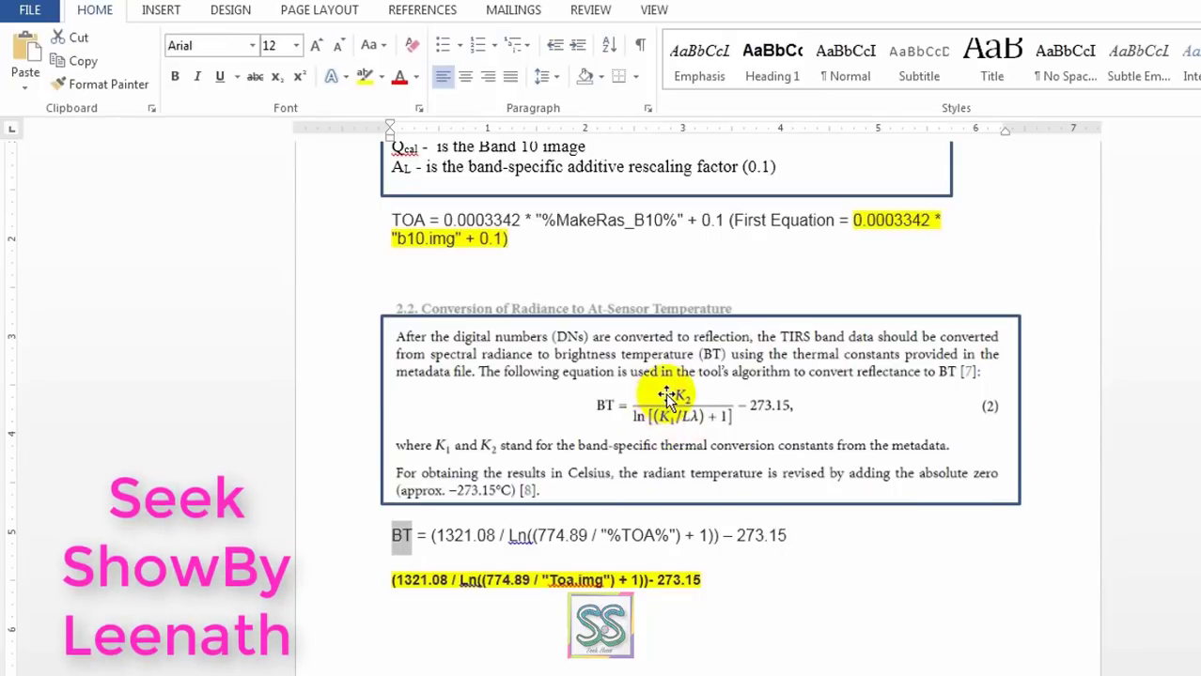
Check the band 10 thermal constants K1 and K2 in the Landsat metadata, then close it
{"action": "key", "text": "alt+Tab"}
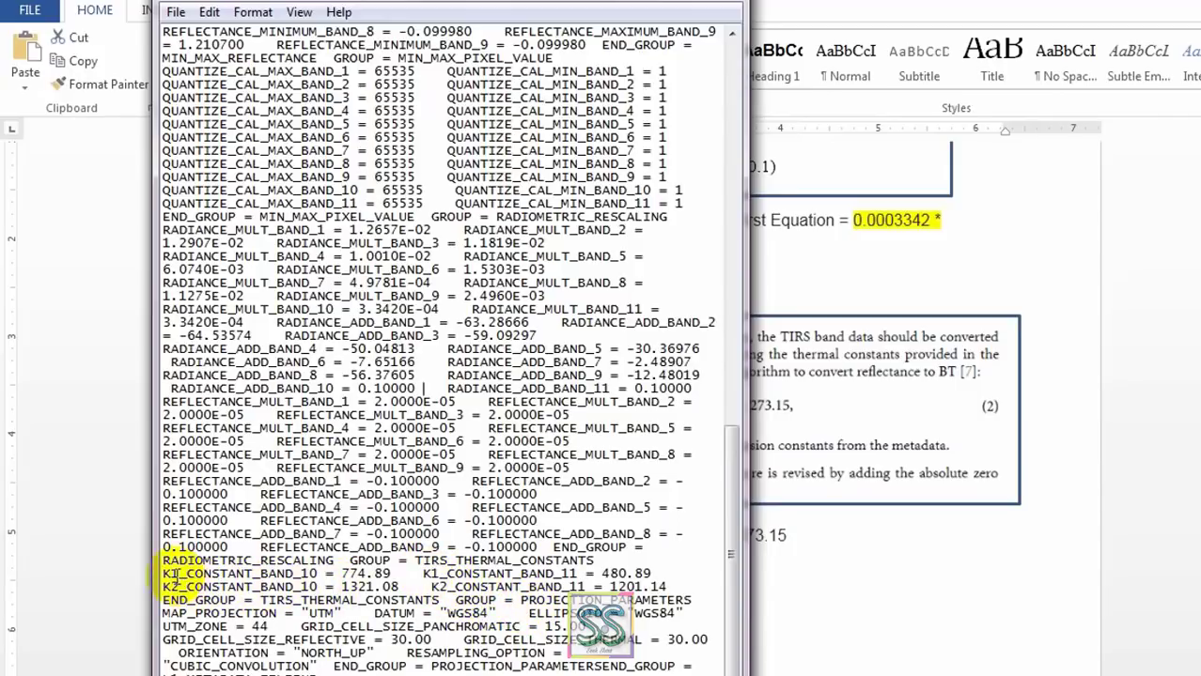
{"action": "left_click_drag", "start_coordinate": [165, 572], "coordinate": [216, 589]}
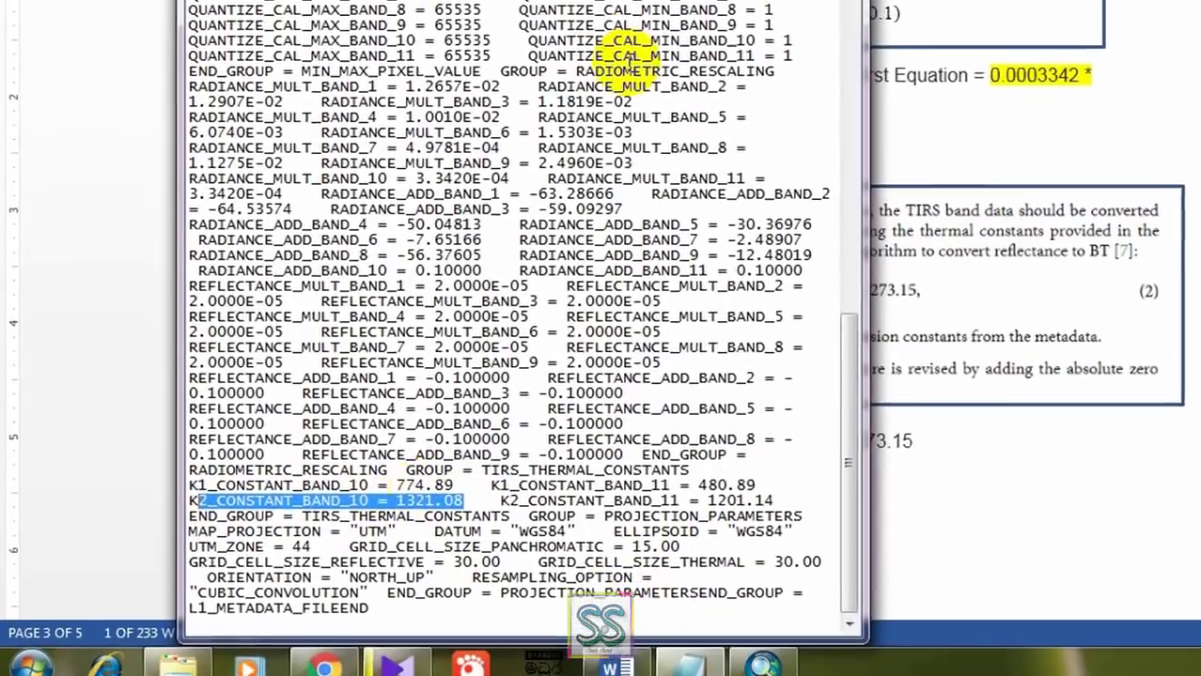
{"action": "key", "text": "alt+F4"}
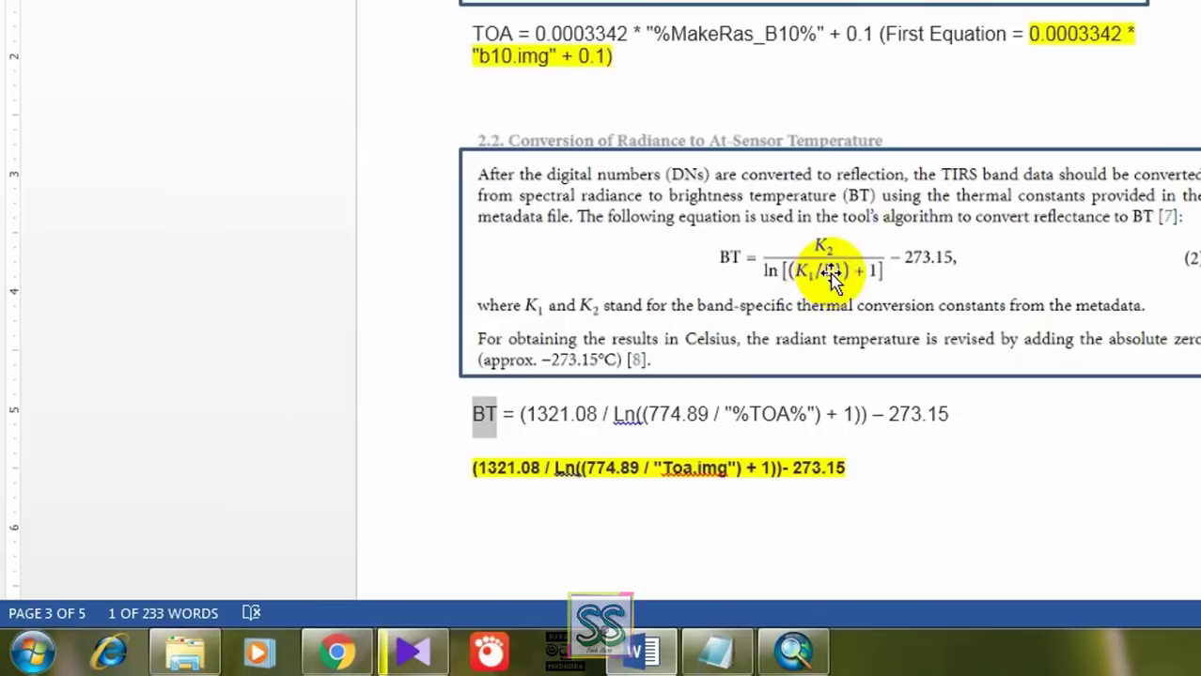
Copy the yellow BT expression (1321.08 / Ln((774.89 / "Toa.img") + 1)) - 273.15
{"action": "scroll", "coordinate": [576, 282], "scroll_direction": "up", "scroll_amount": 5}
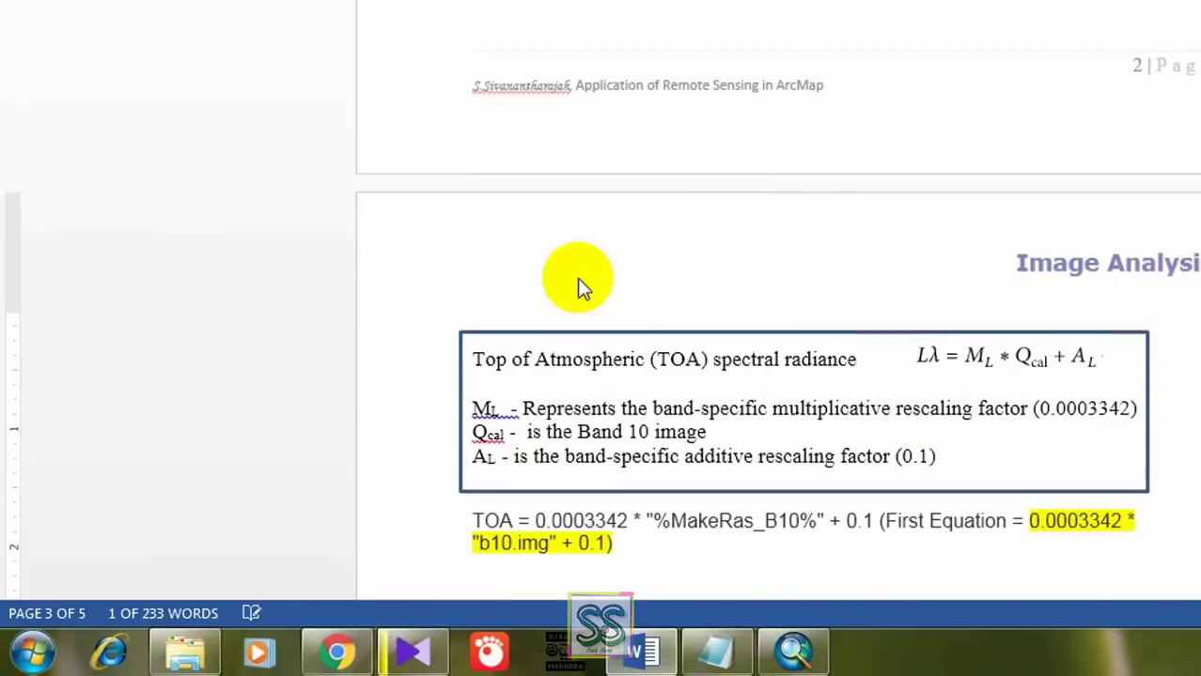
{"action": "scroll", "coordinate": [528, 342], "scroll_direction": "up", "scroll_amount": 1}
{"action": "scroll", "coordinate": [846, 334], "scroll_direction": "down", "scroll_amount": 2}
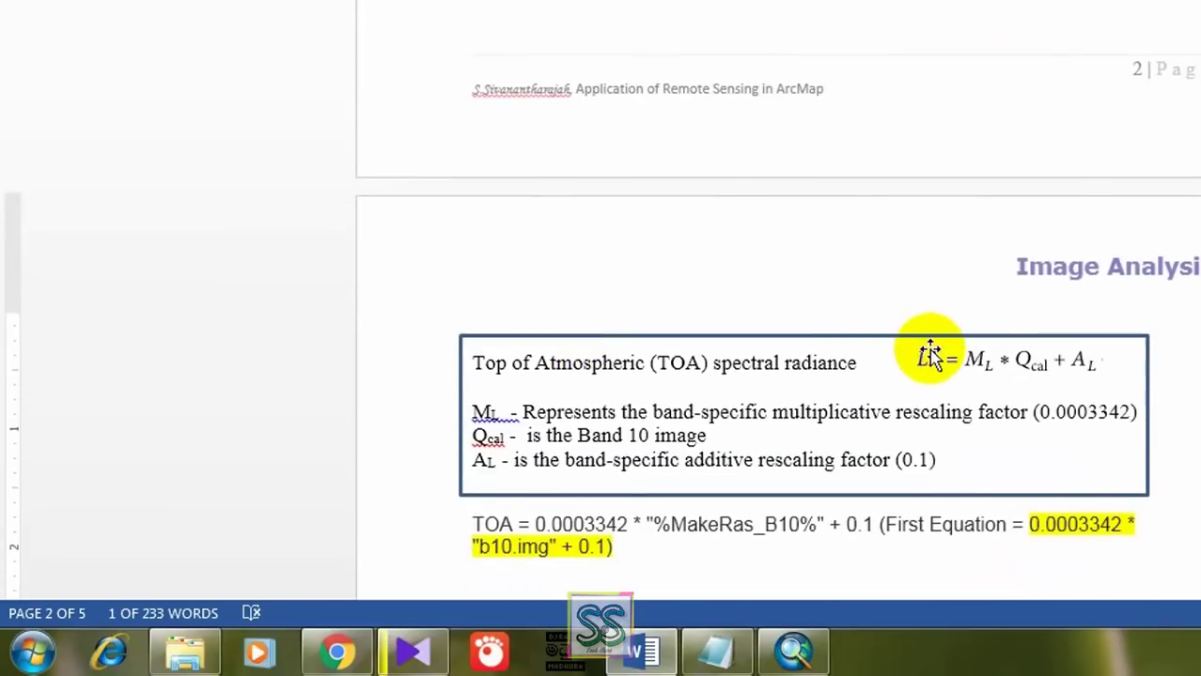
{"action": "scroll", "coordinate": [582, 428], "scroll_direction": "down", "scroll_amount": 2}
{"action": "scroll", "coordinate": [531, 424], "scroll_direction": "down", "scroll_amount": 5}
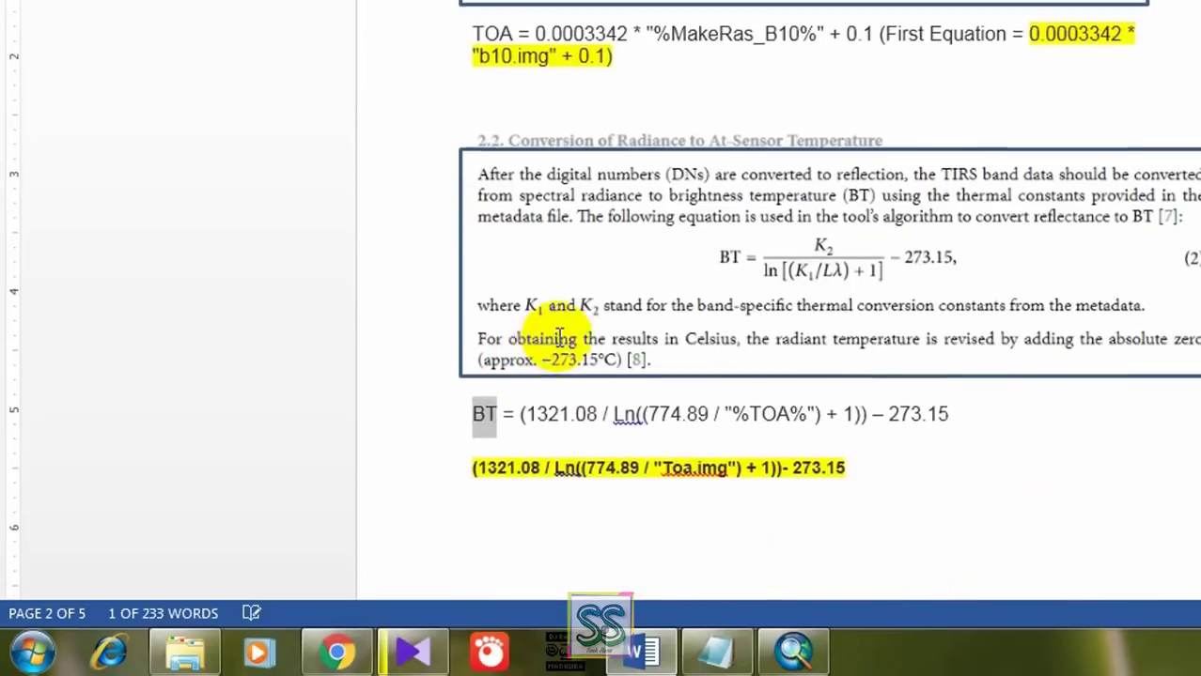
{"action": "scroll", "coordinate": [568, 244], "scroll_direction": "up", "scroll_amount": 1}
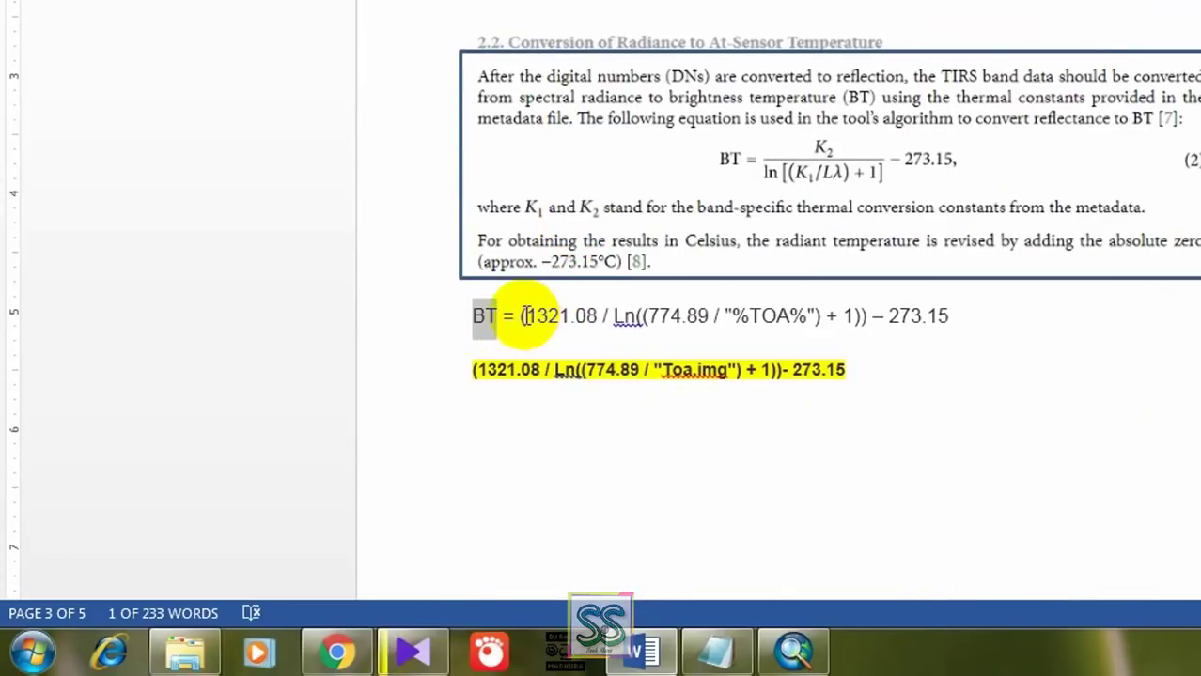
{"action": "left_click", "coordinate": [520, 316]}
{"action": "type", "text": "("}
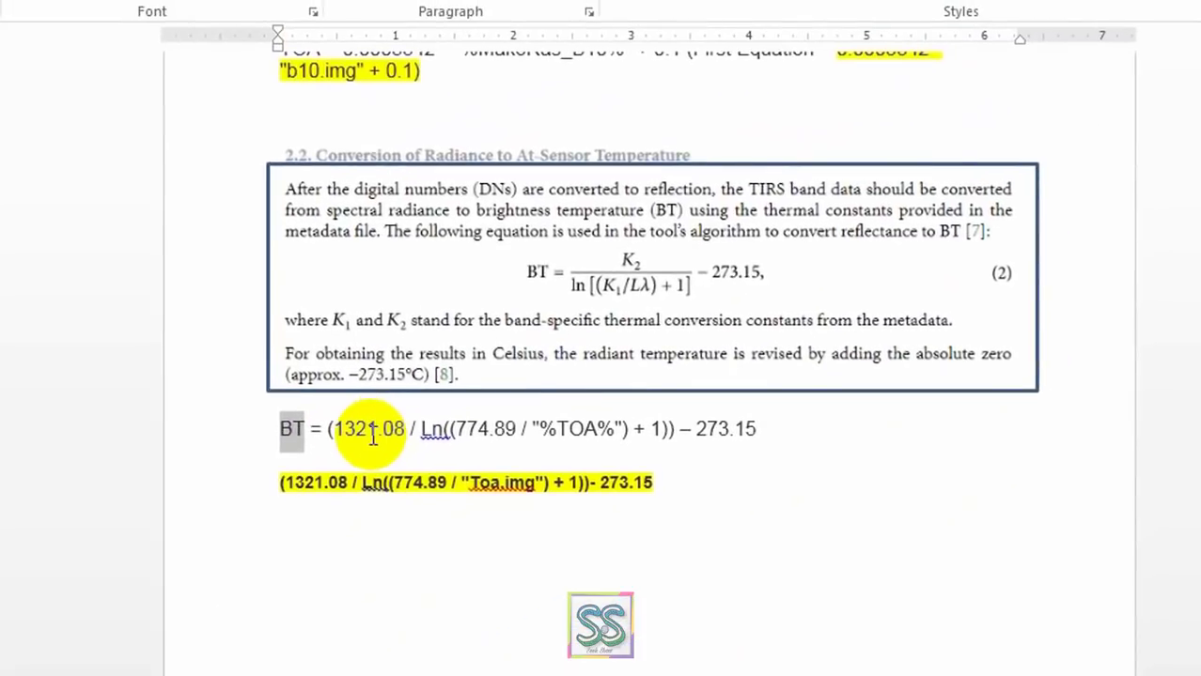
{"action": "left_click_drag", "start_coordinate": [282, 483], "coordinate": [644, 482]}
{"action": "right_click", "coordinate": [635, 482]}
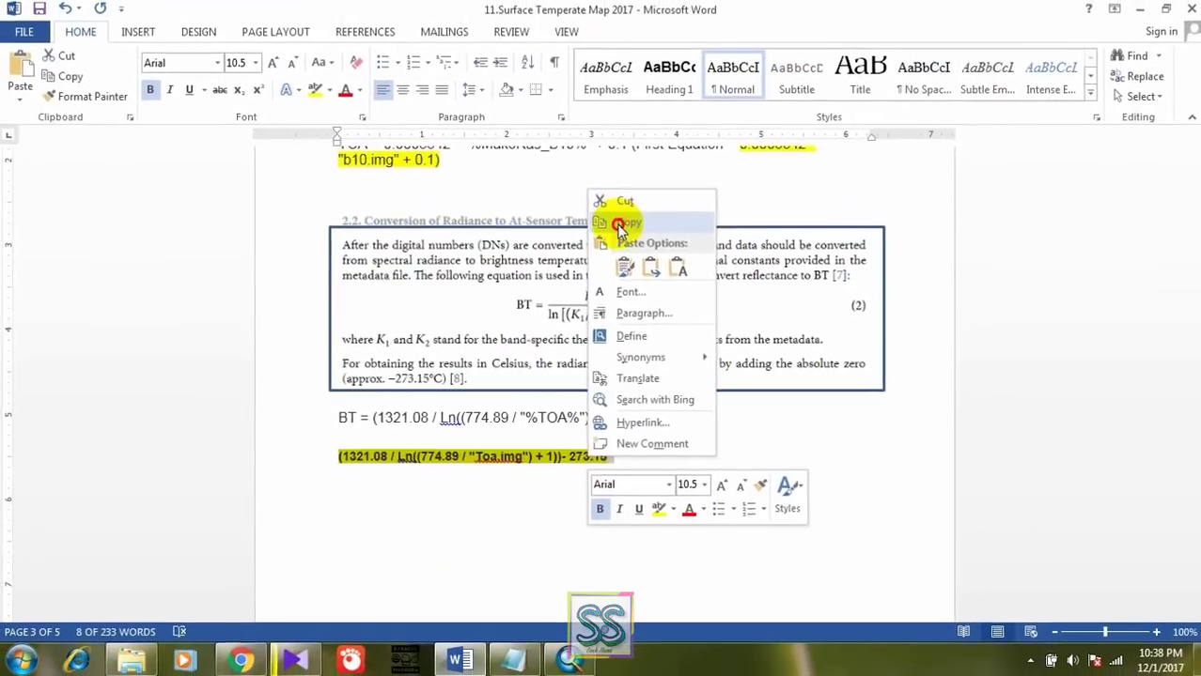
{"action": "left_click", "coordinate": [619, 228]}
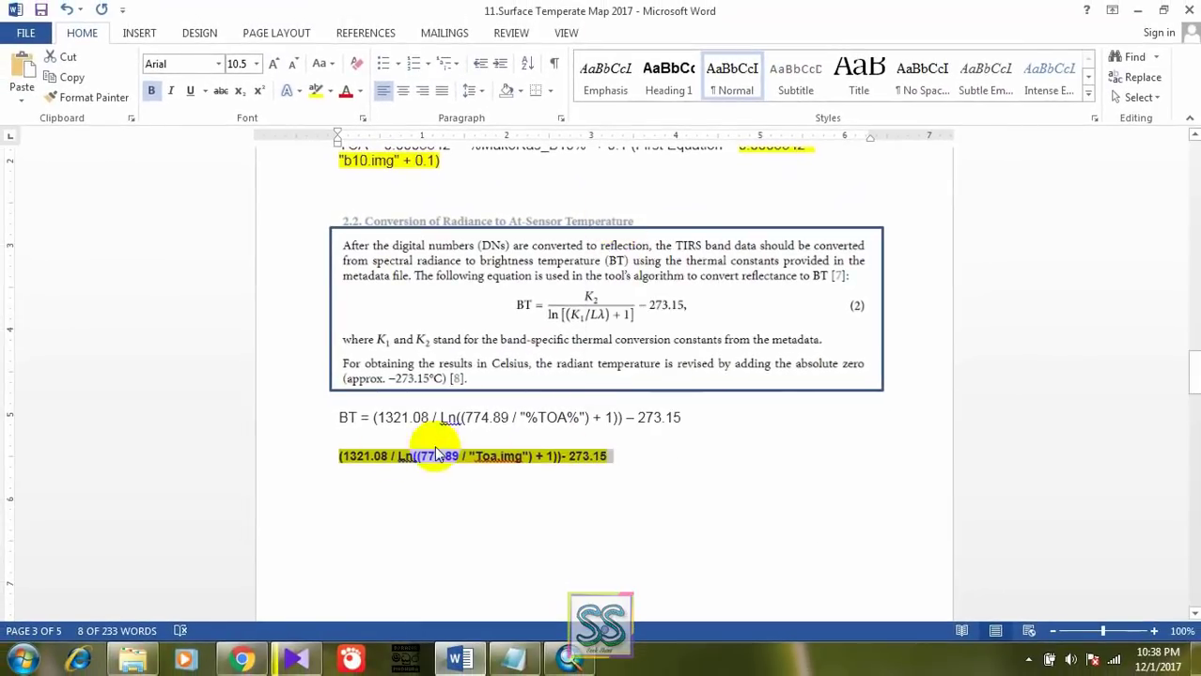
{"action": "left_click", "coordinate": [572, 660]}
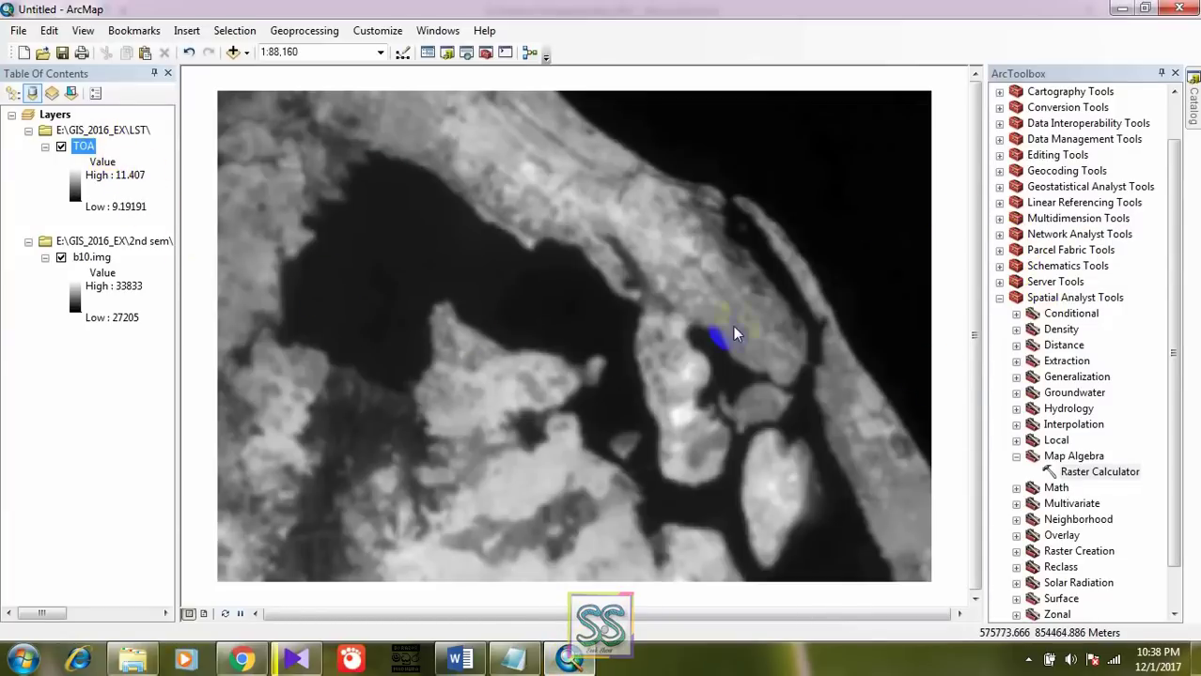
Paste the BT expression into Raster Calculator and replace Toa.img with the TOA layer
{"action": "double_click", "coordinate": [1100, 472]}
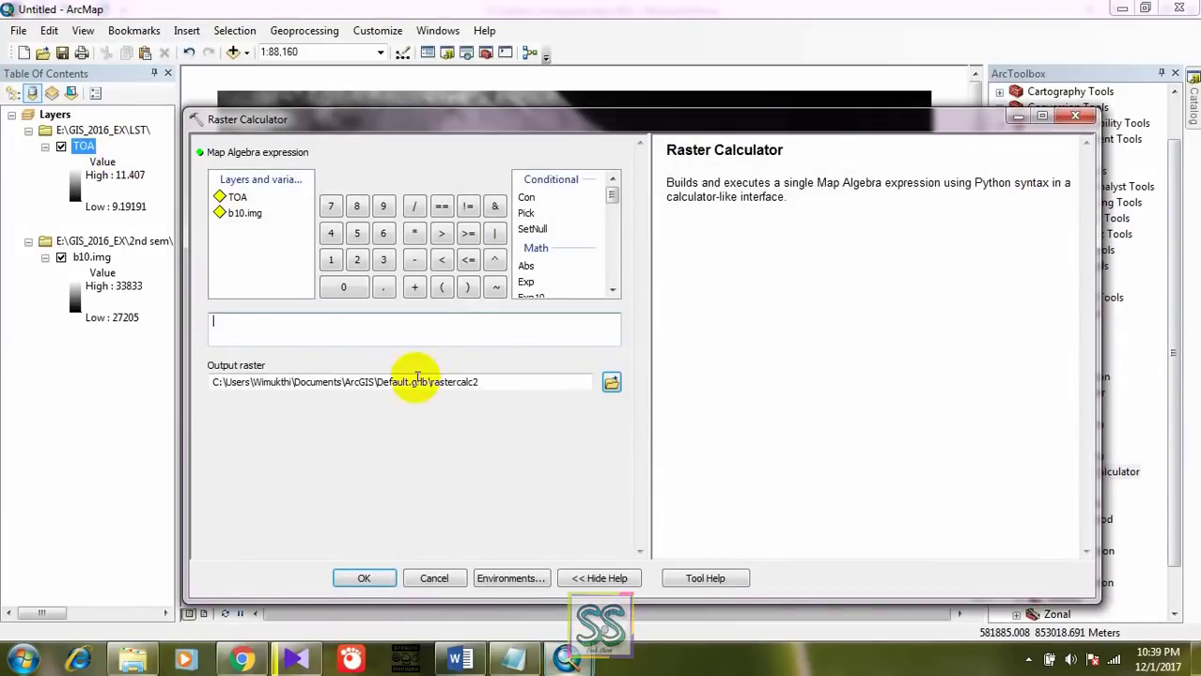
{"action": "left_click", "coordinate": [318, 326]}
{"action": "key", "text": "ctrl+v"}
{"action": "left_click_drag", "start_coordinate": [451, 322], "coordinate": [221, 324]}
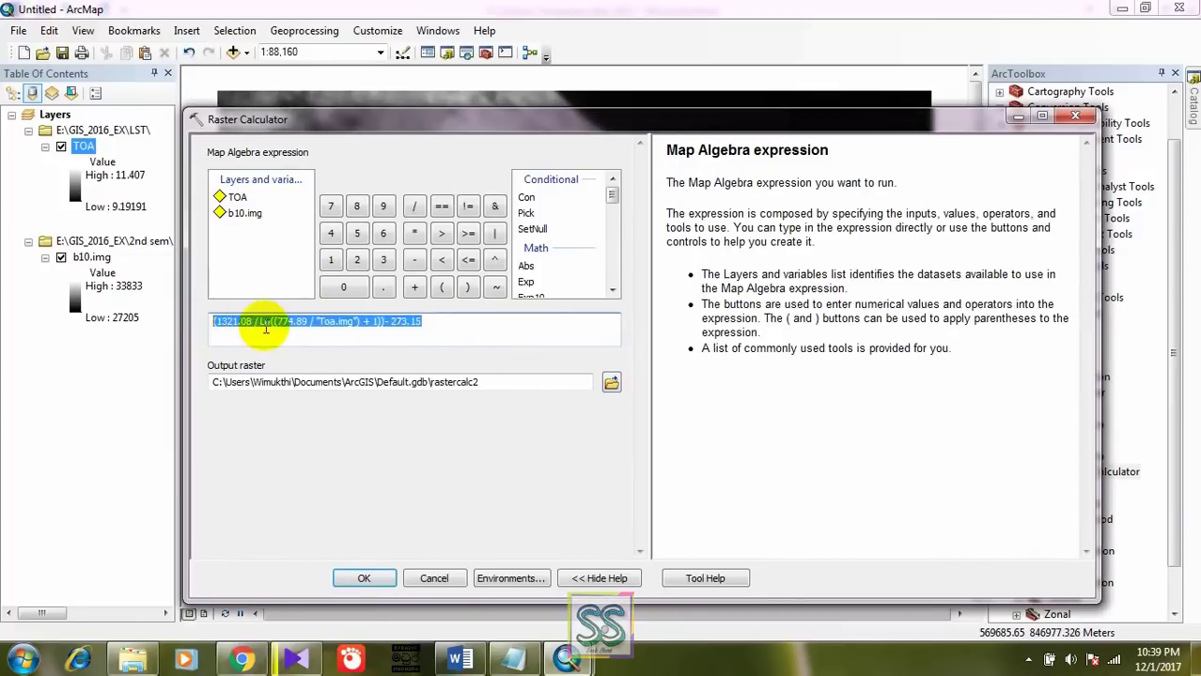
{"action": "left_click", "coordinate": [453, 321]}
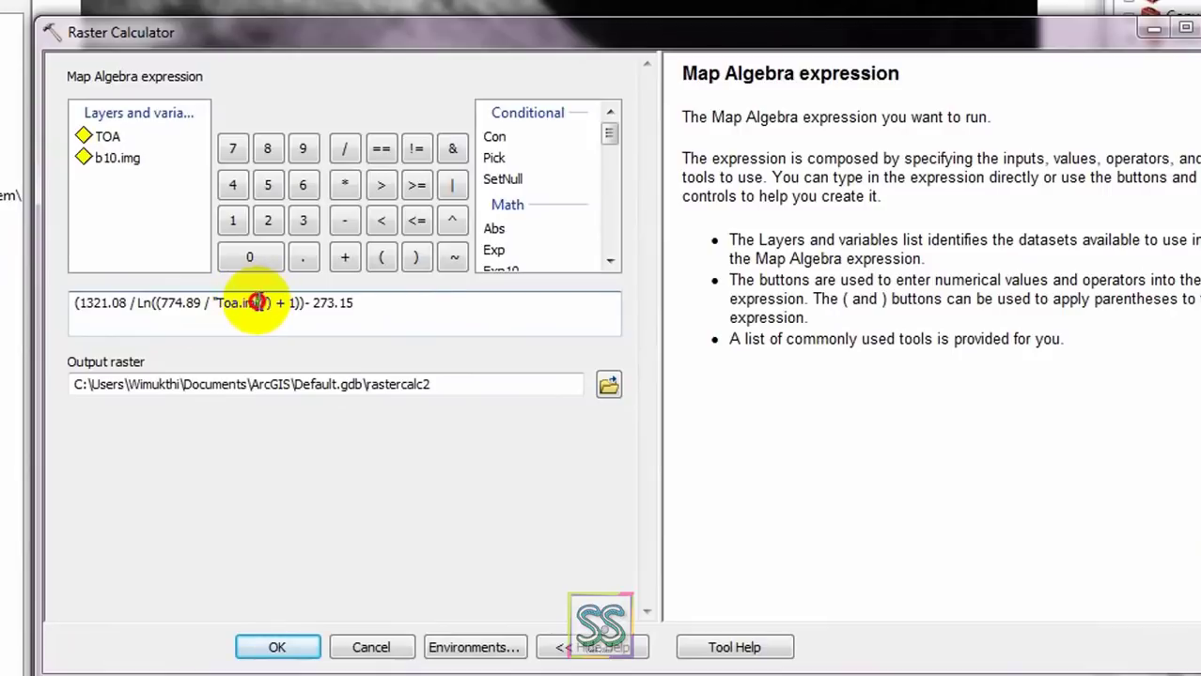
{"action": "left_click_drag", "start_coordinate": [264, 303], "coordinate": [212, 302]}
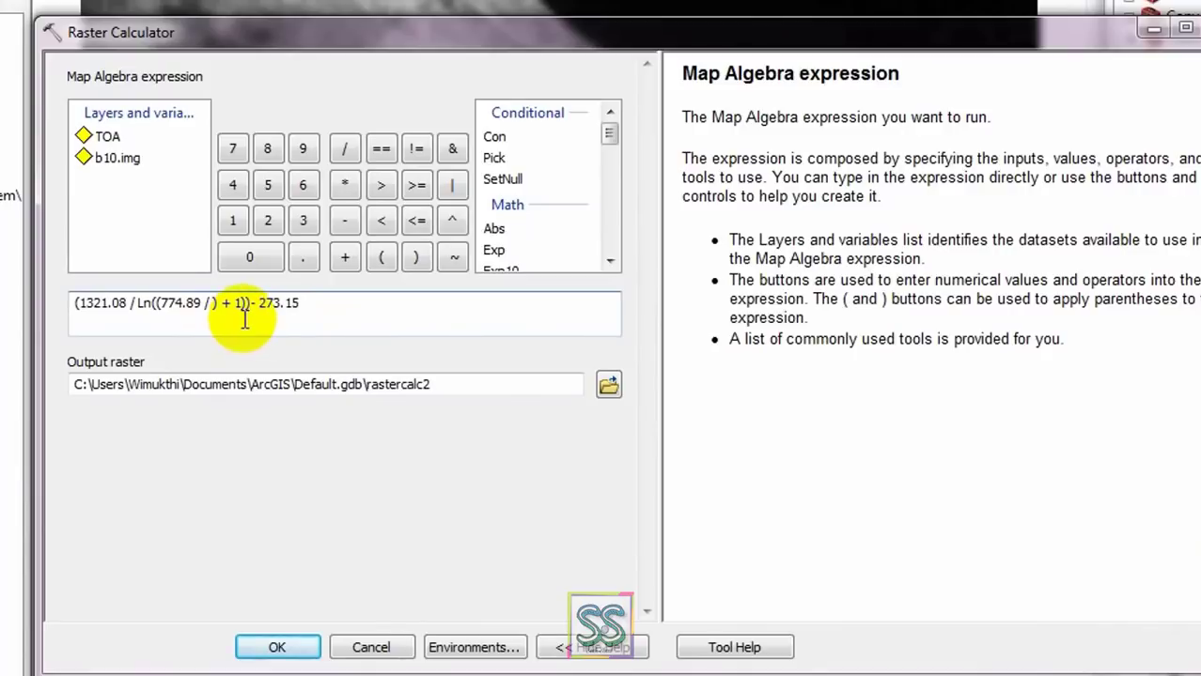
{"action": "double_click", "coordinate": [114, 135]}
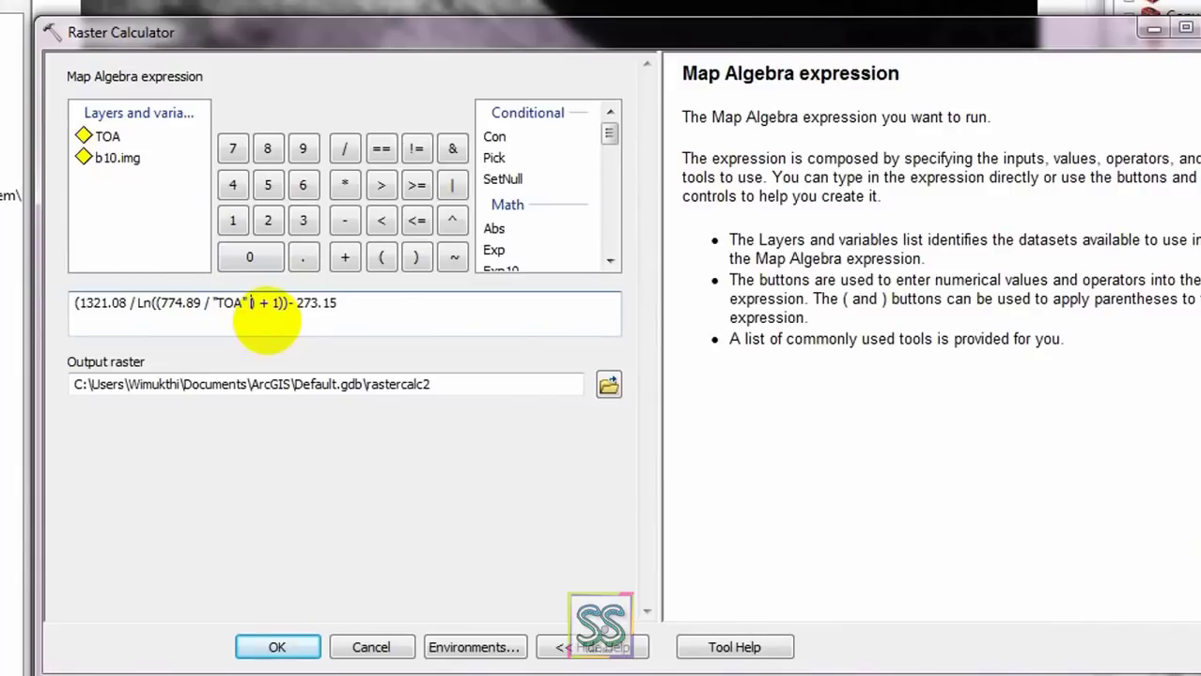
Save the output as BT in E:\GIS_2016_EX\LST, compute it, and hide the TOA layer
{"action": "left_click", "coordinate": [608, 385]}
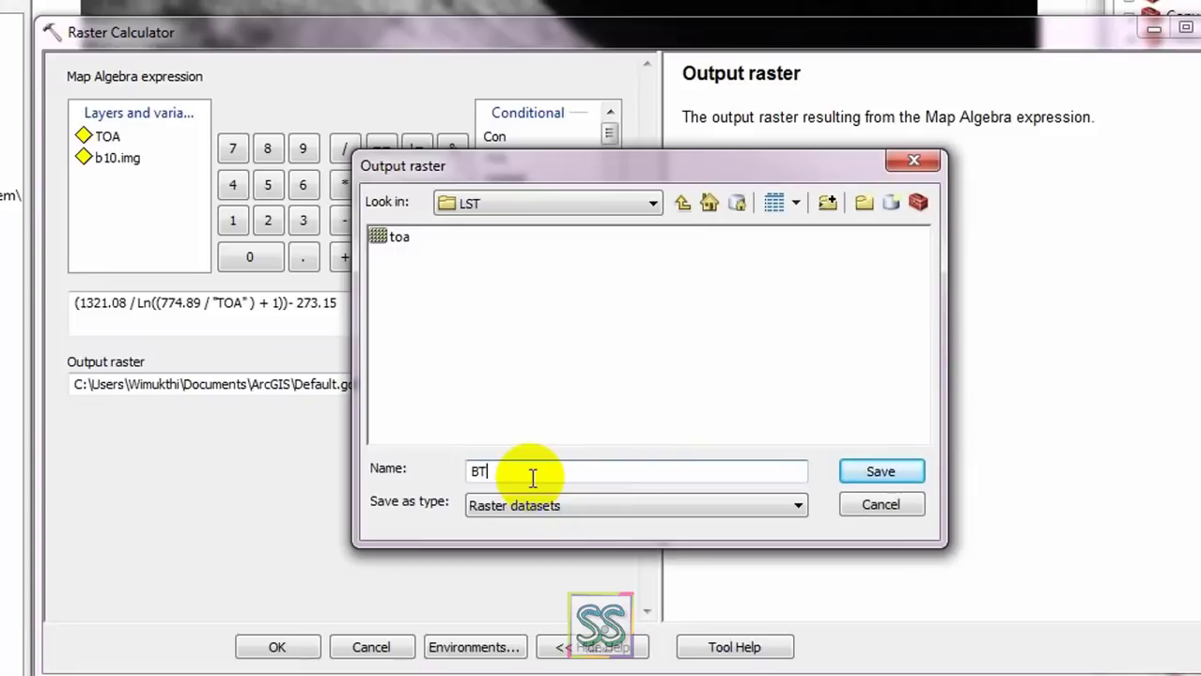
{"action": "left_click", "coordinate": [873, 468]}
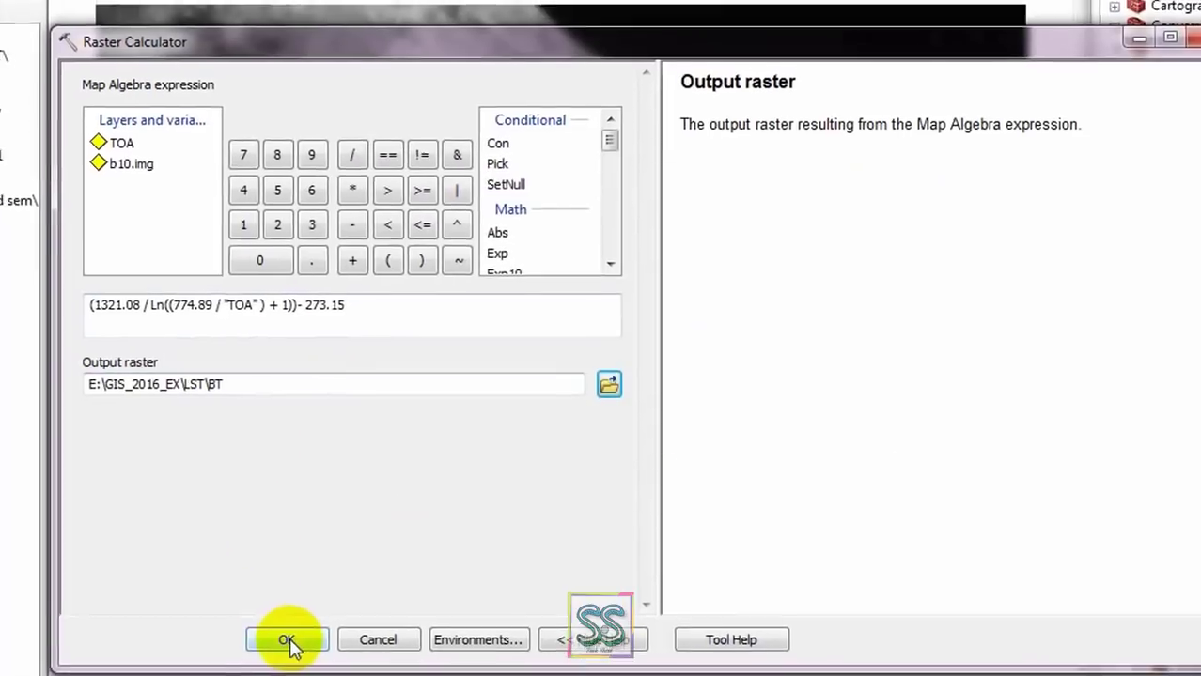
{"action": "left_click", "coordinate": [274, 646]}
{"action": "left_click_drag", "start_coordinate": [419, 323], "coordinate": [191, 323]}
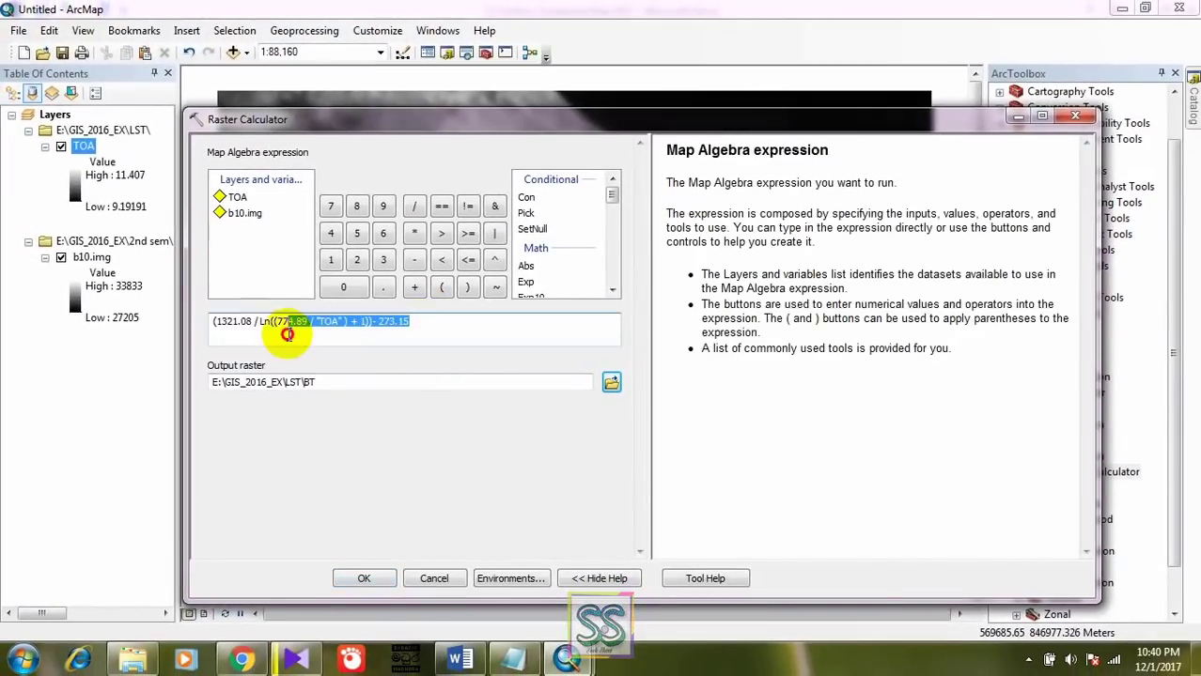
{"action": "left_click", "coordinate": [364, 434]}
{"action": "left_click", "coordinate": [363, 578]}
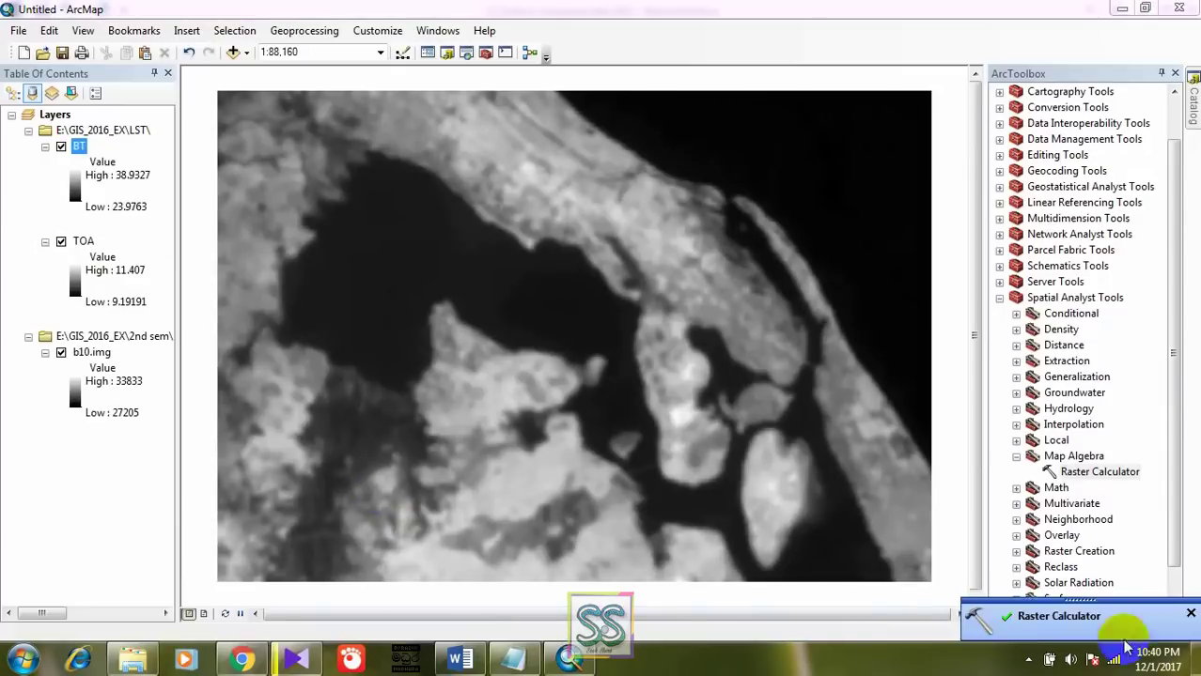
{"action": "left_click", "coordinate": [44, 243]}
{"action": "left_click", "coordinate": [61, 242]}
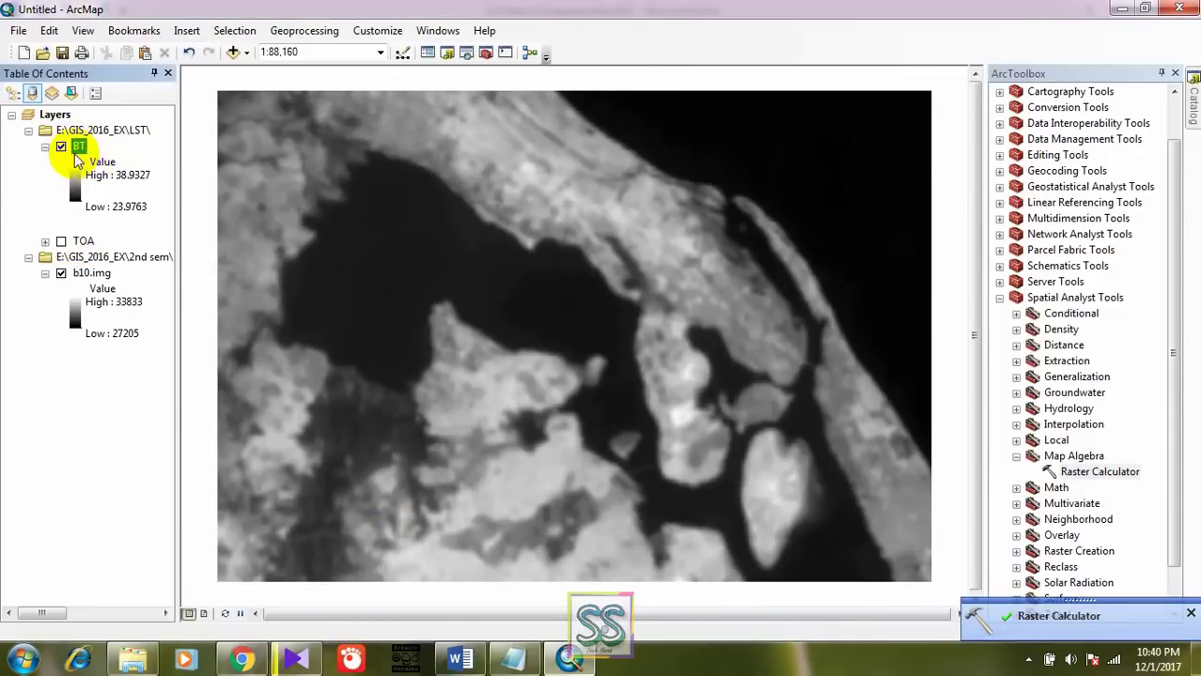
{"action": "left_click", "coordinate": [459, 658]}
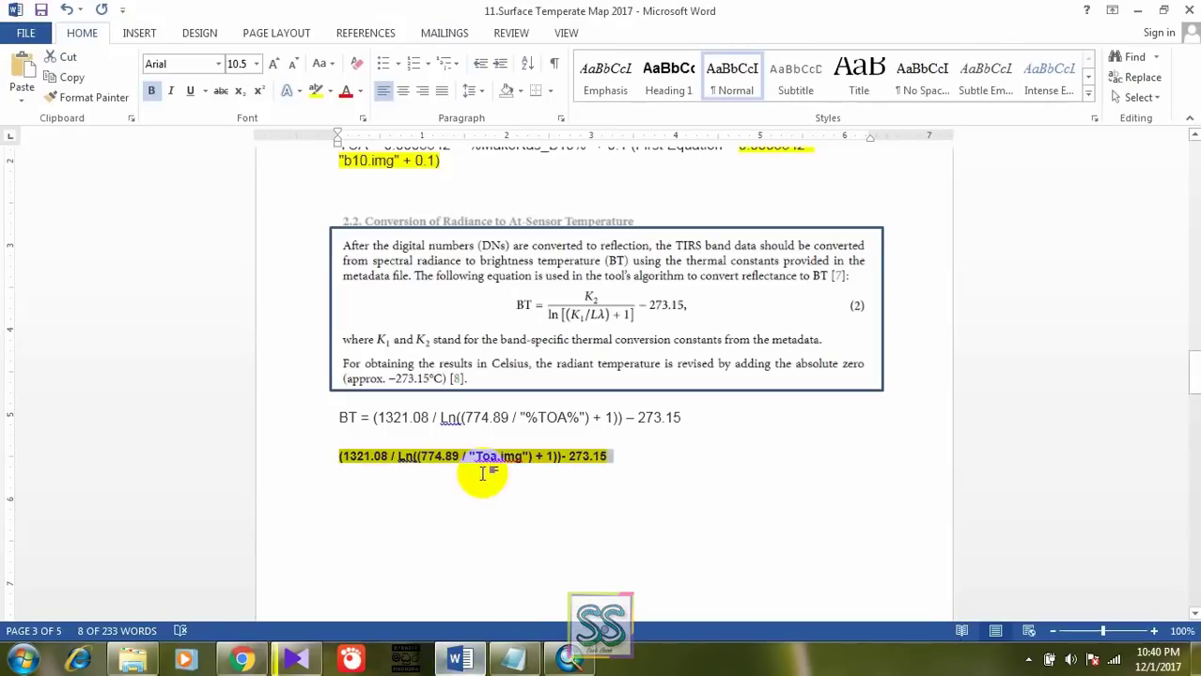
{"action": "scroll", "coordinate": [348, 368], "scroll_direction": "up", "scroll_amount": 15}
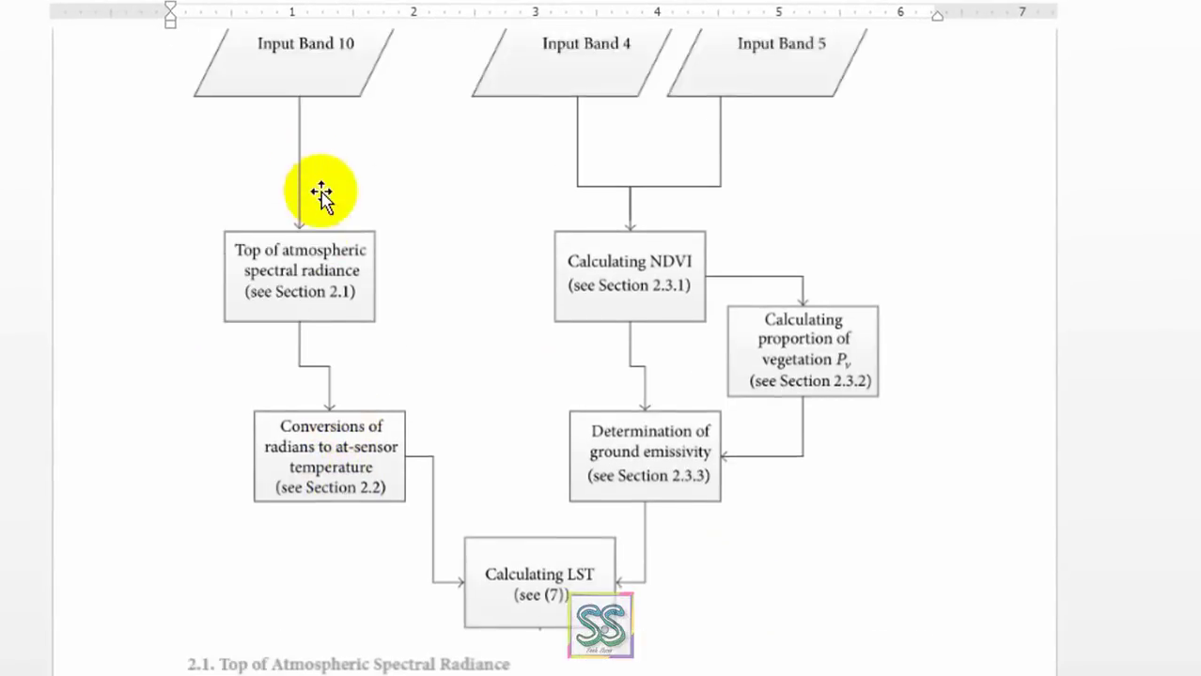
{"action": "scroll", "coordinate": [291, 178], "scroll_direction": "up", "scroll_amount": 3}
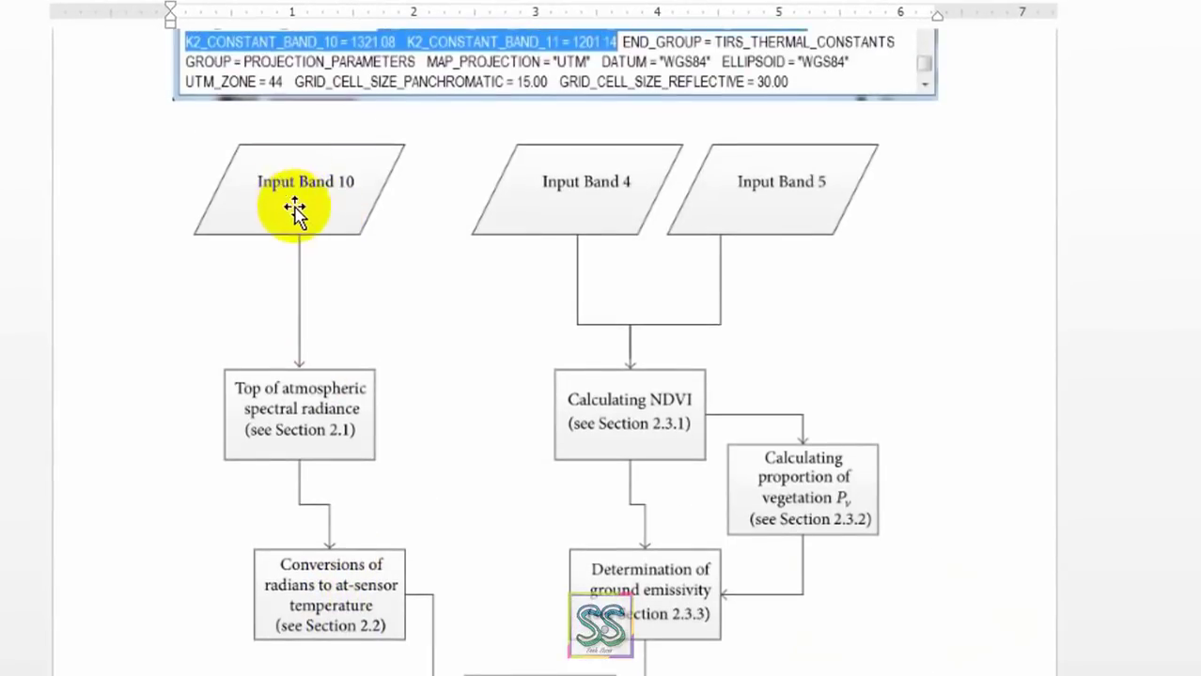
{"action": "scroll", "coordinate": [303, 399], "scroll_direction": "down", "scroll_amount": 2}
{"action": "scroll", "coordinate": [319, 400], "scroll_direction": "down", "scroll_amount": 3}
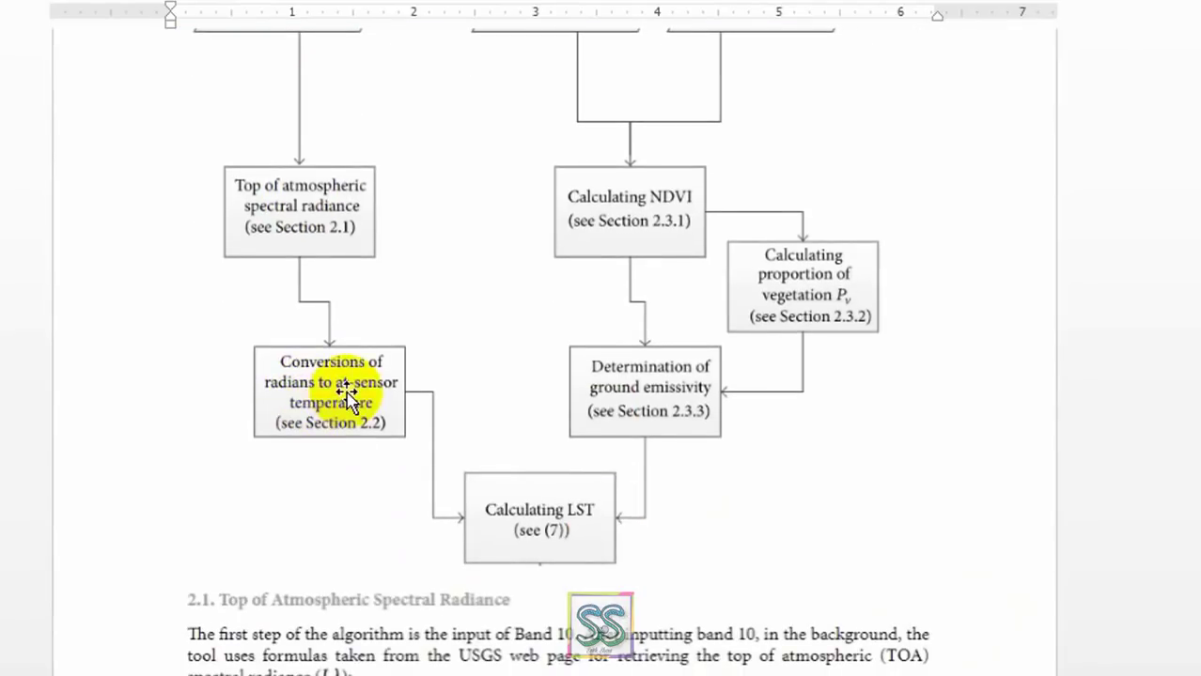
{"action": "scroll", "coordinate": [348, 399], "scroll_direction": "up", "scroll_amount": 3}
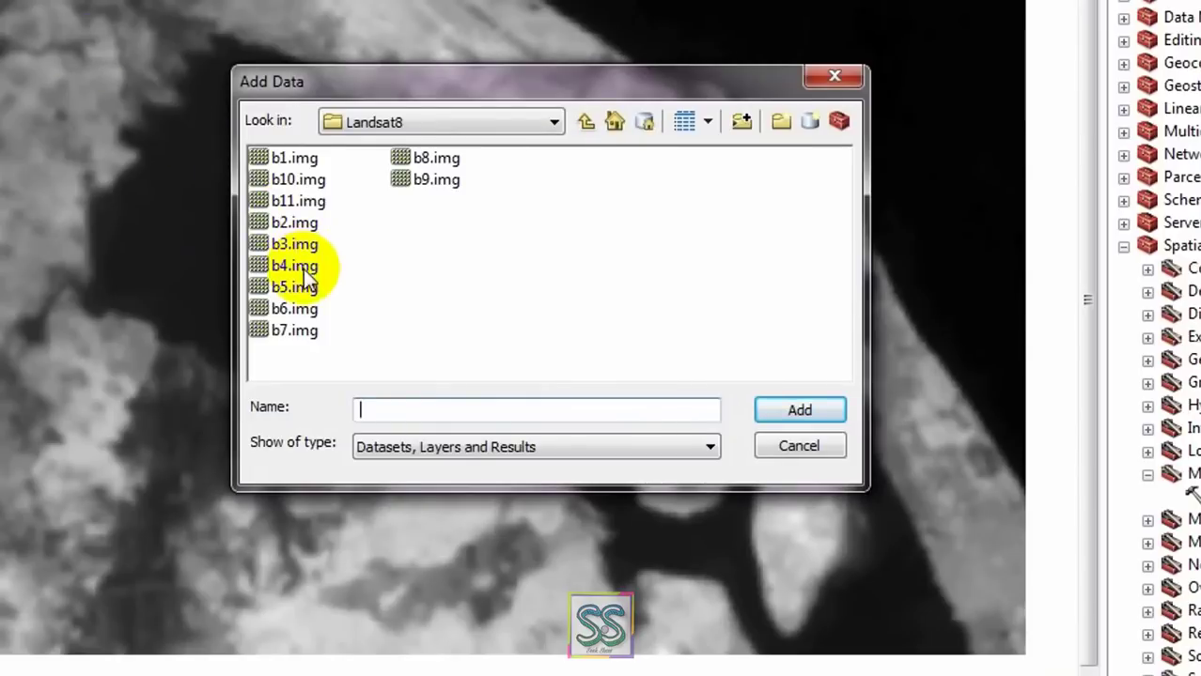
Add b4.img and b5.img from Landsat8, hide the BT layer, and open Raster Calculator
{"action": "left_click", "coordinate": [299, 266]}
{"action": "left_click", "coordinate": [294, 287], "text": "shift"}
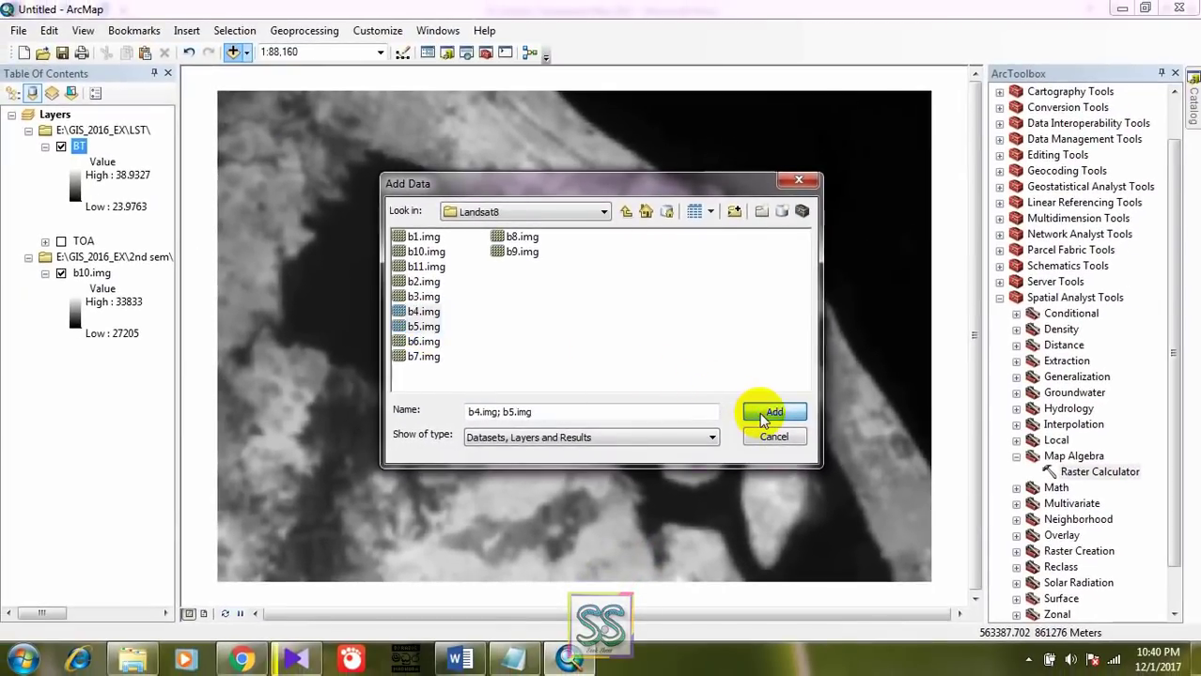
{"action": "left_click", "coordinate": [770, 413]}
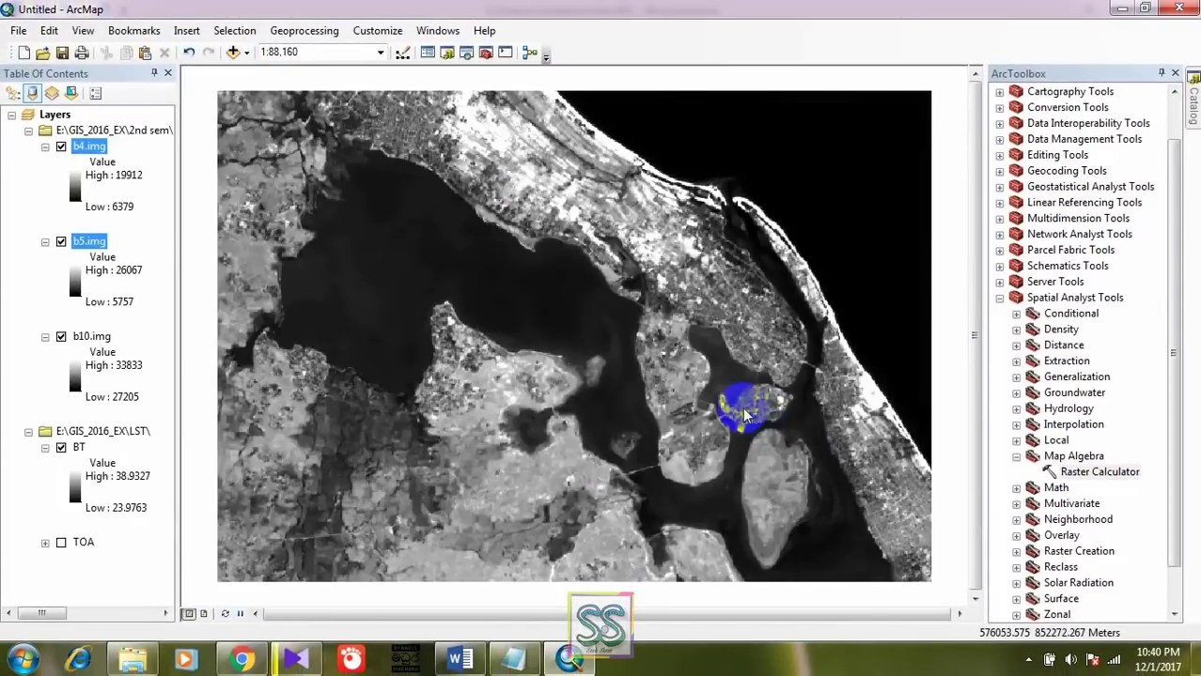
{"action": "left_click", "coordinate": [45, 337]}
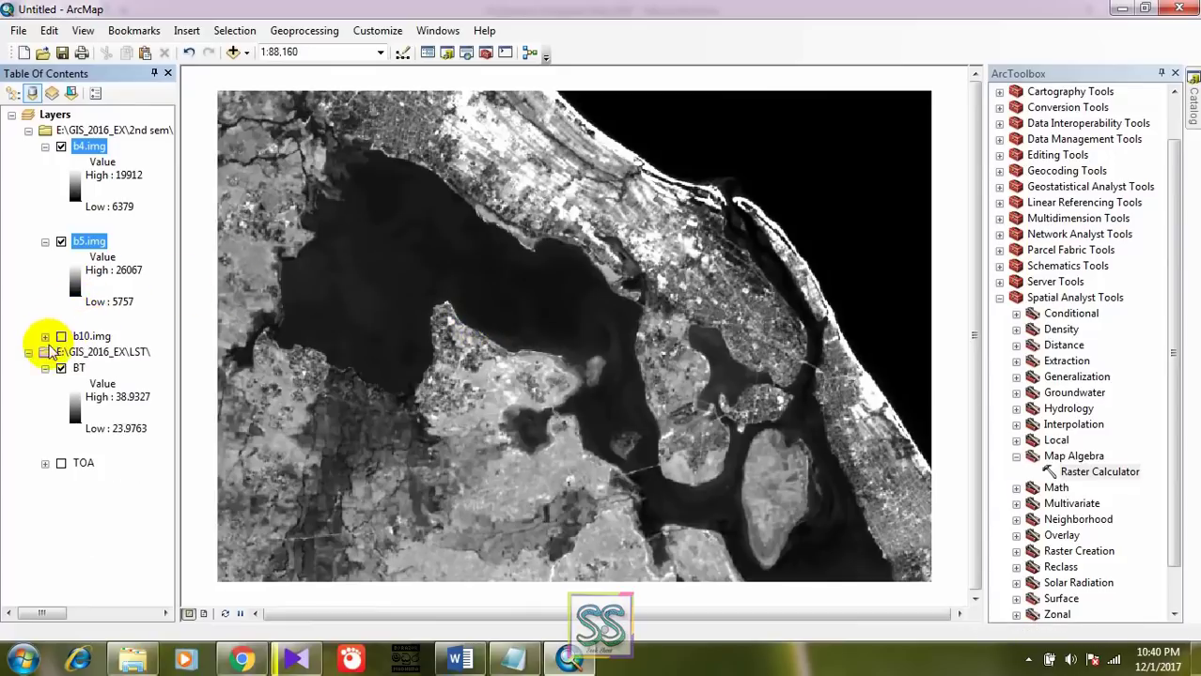
{"action": "left_click", "coordinate": [60, 368]}
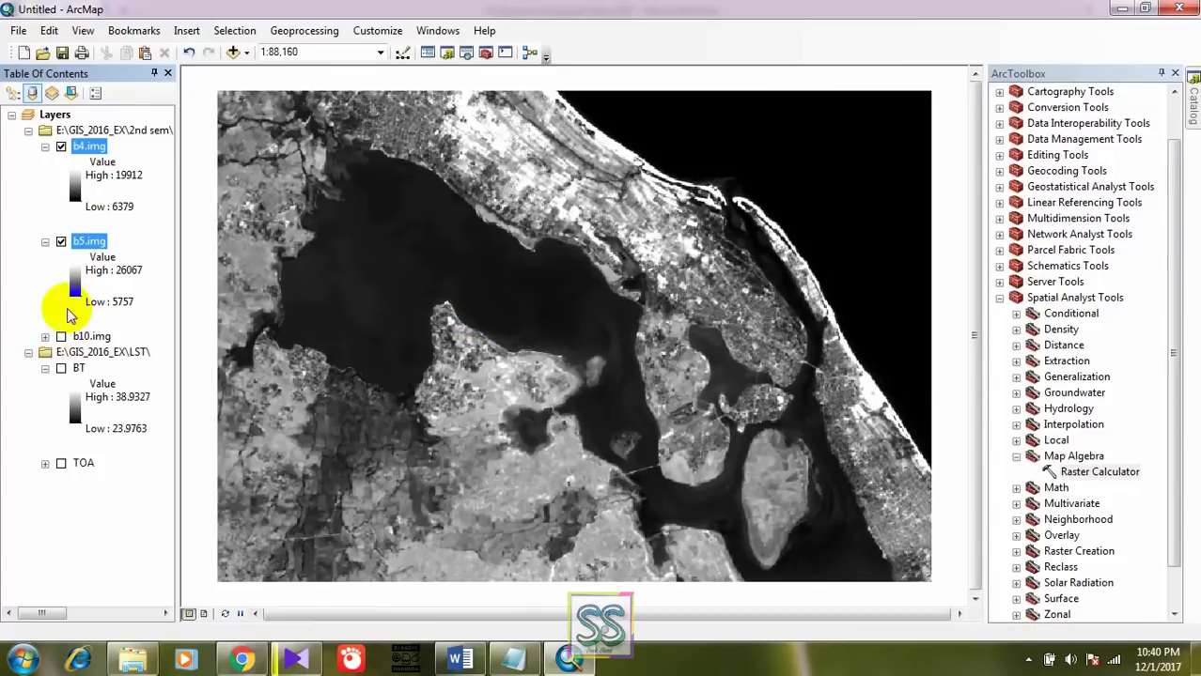
{"action": "left_click", "coordinate": [45, 242]}
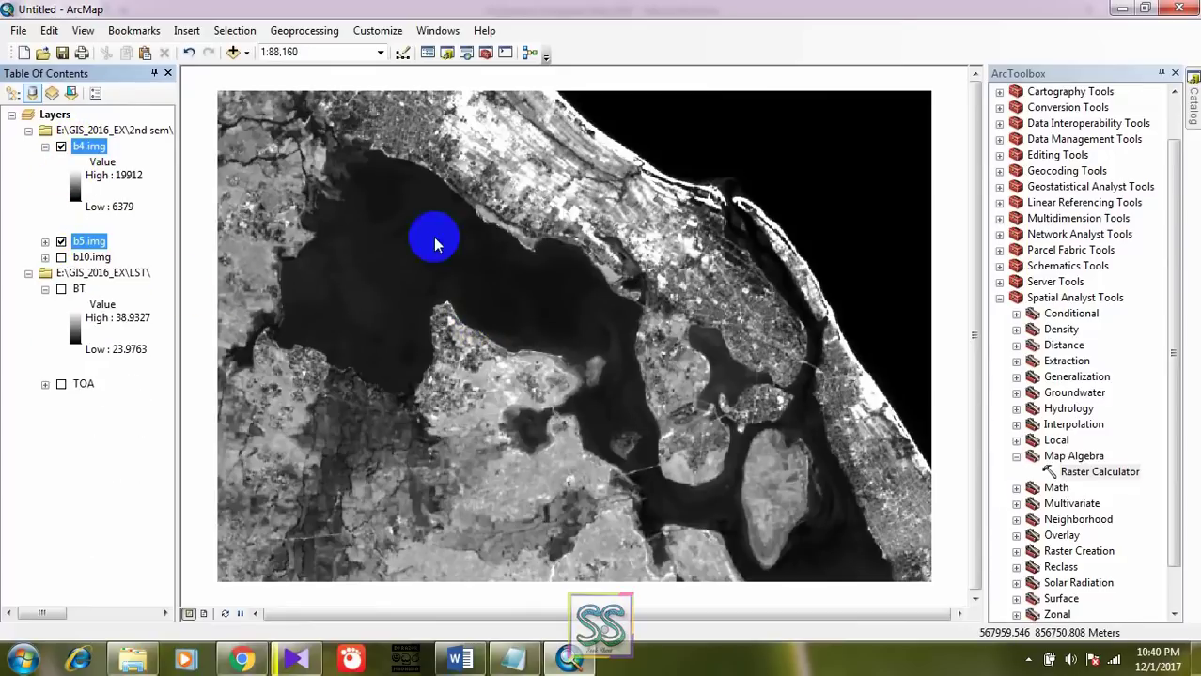
{"action": "double_click", "coordinate": [1098, 473]}
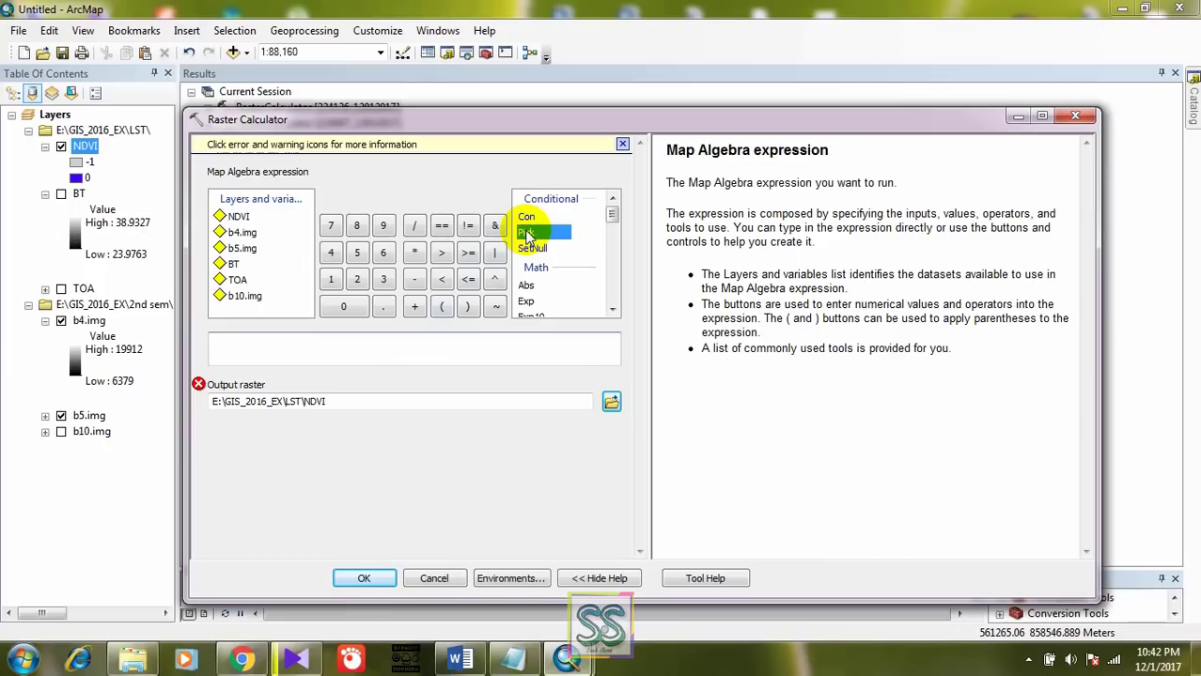
Build the NDVI expression: b5.img minus b4.img divided by Float(b5.img + b4.img)
{"action": "scroll", "coordinate": [528, 237], "scroll_direction": "down", "scroll_amount": 3}
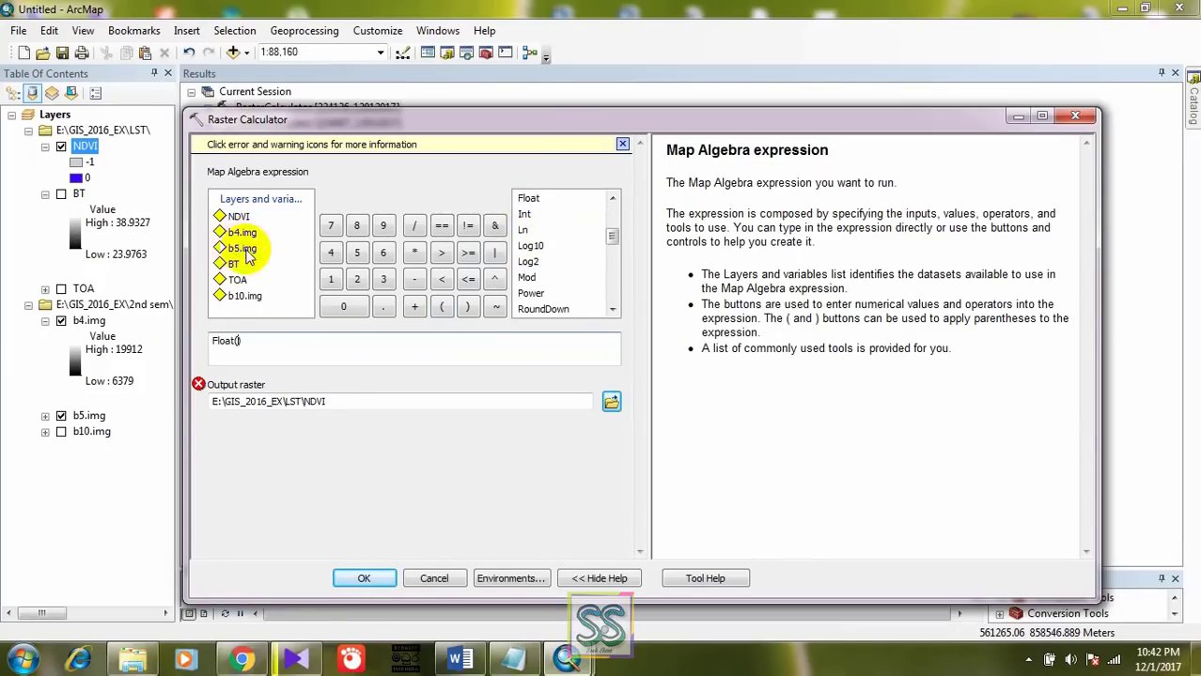
{"action": "left_click", "coordinate": [414, 280]}
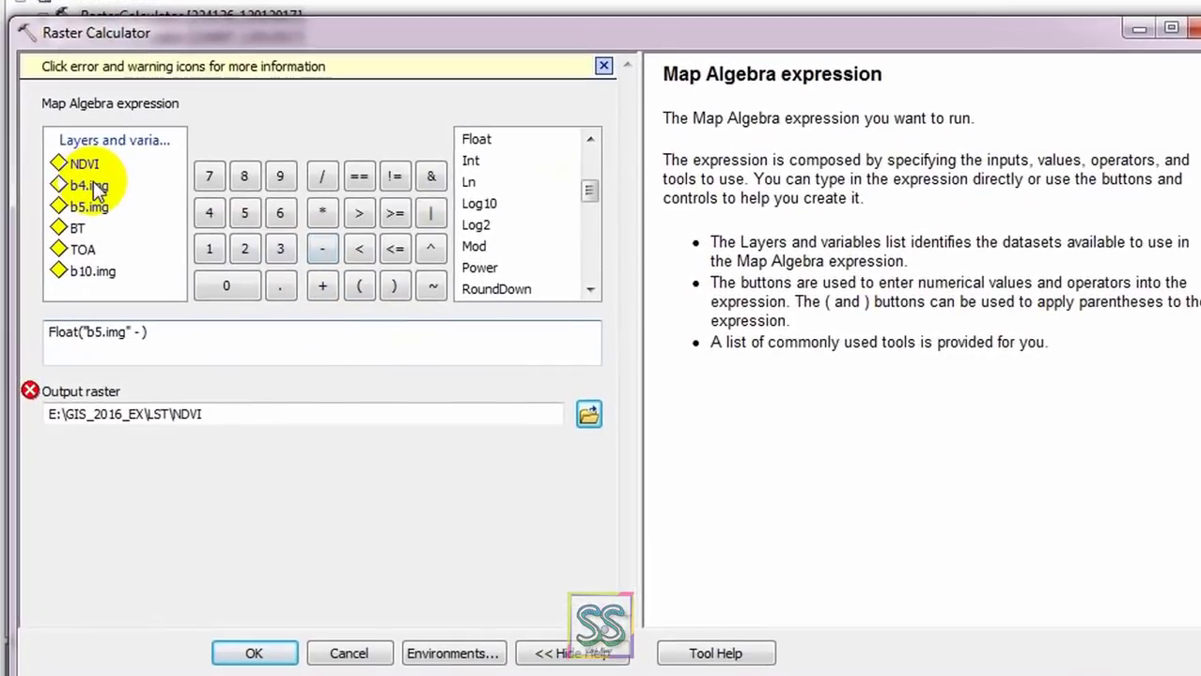
{"action": "double_click", "coordinate": [243, 232]}
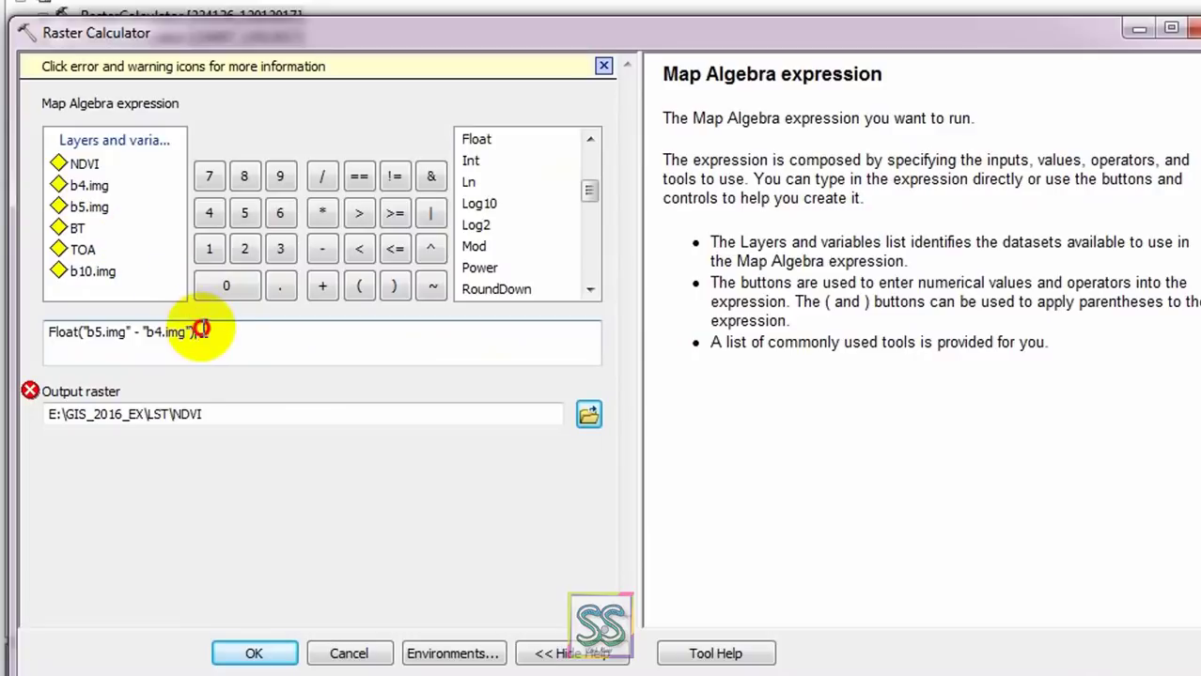
{"action": "left_click", "coordinate": [321, 176]}
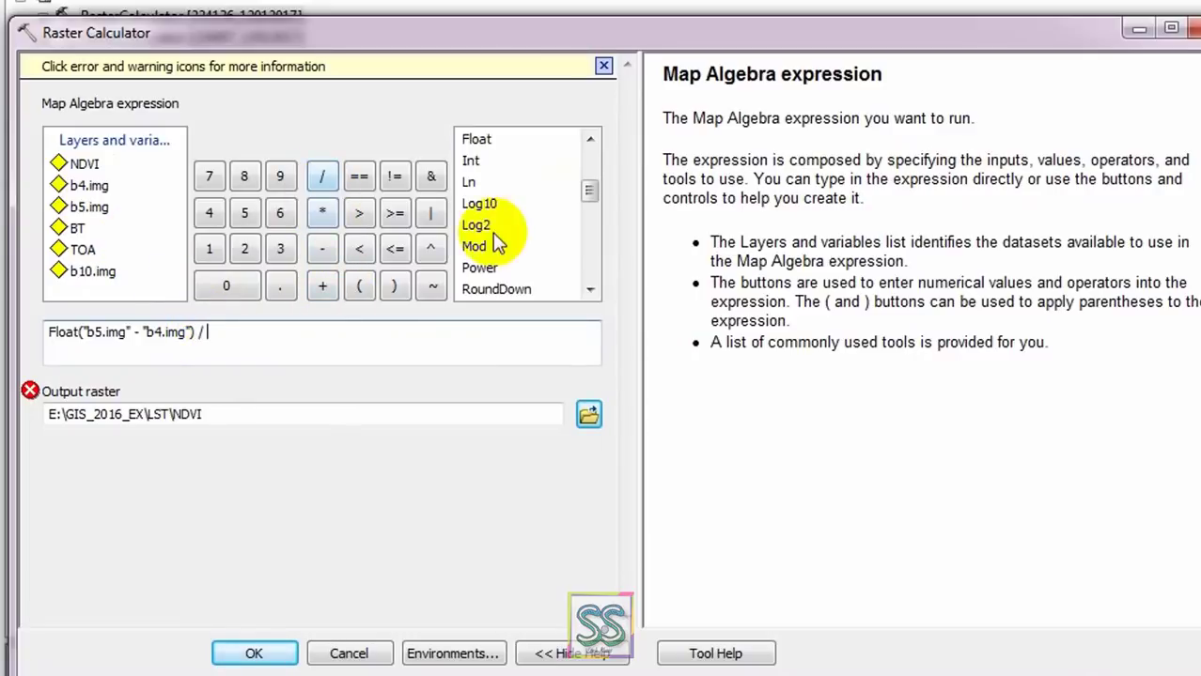
{"action": "double_click", "coordinate": [471, 142]}
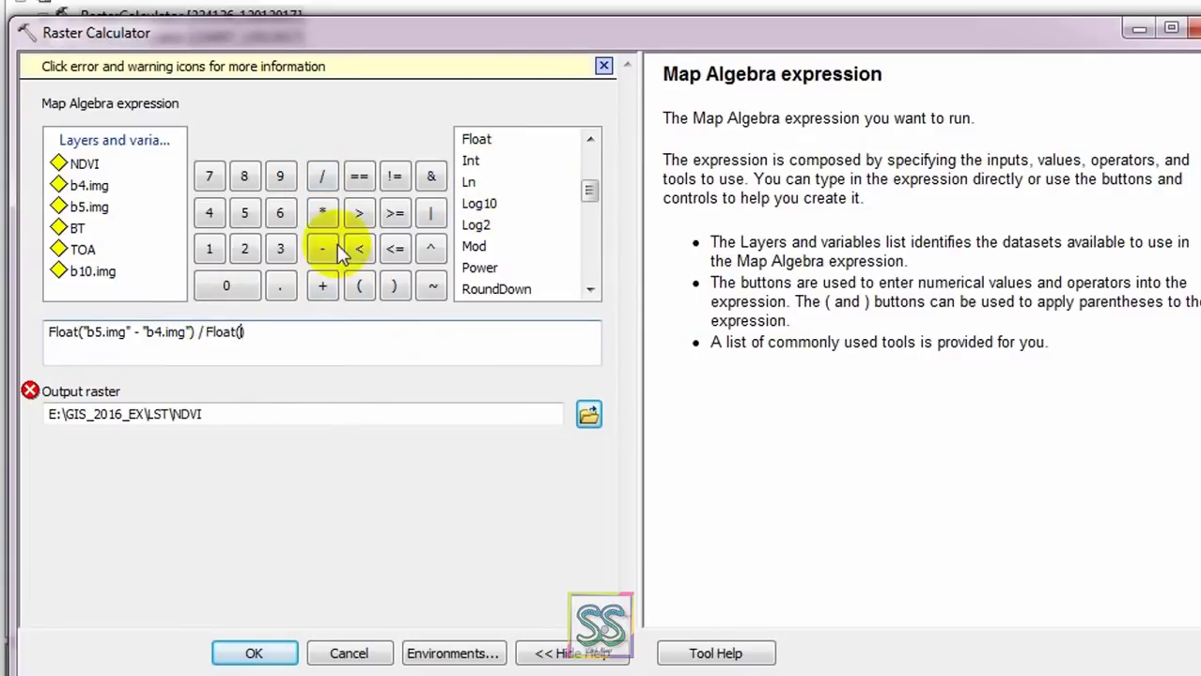
{"action": "double_click", "coordinate": [90, 207]}
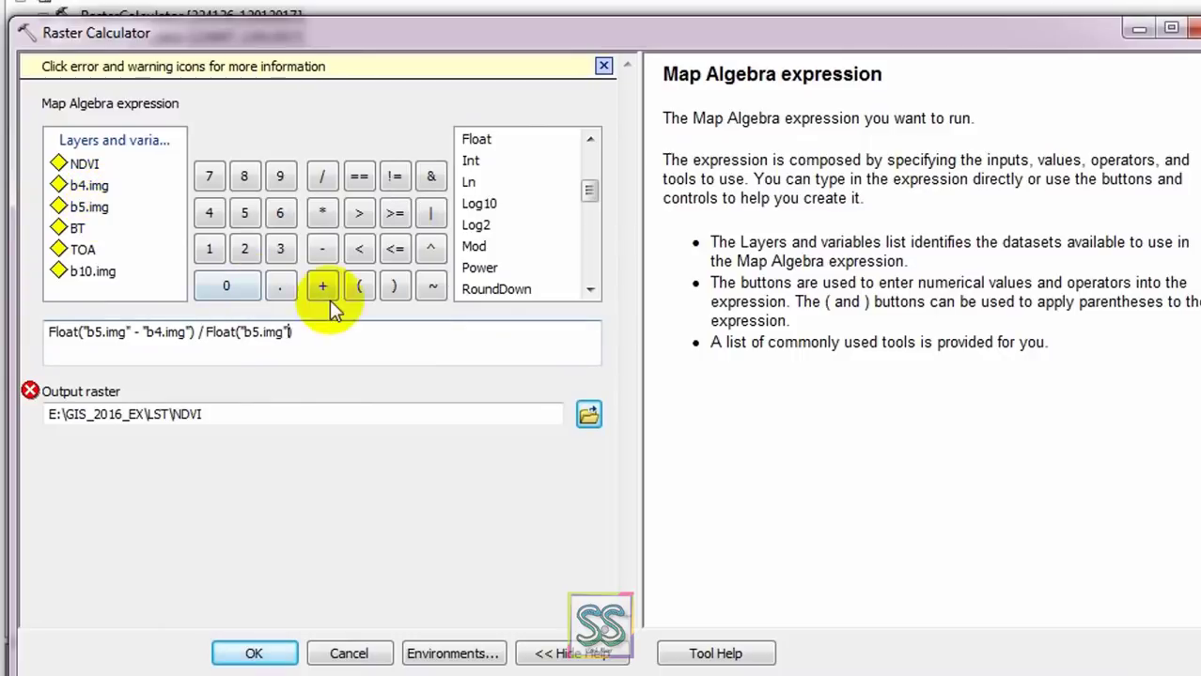
{"action": "left_click", "coordinate": [322, 286]}
{"action": "double_click", "coordinate": [90, 185]}
{"action": "type", "text": ")"}
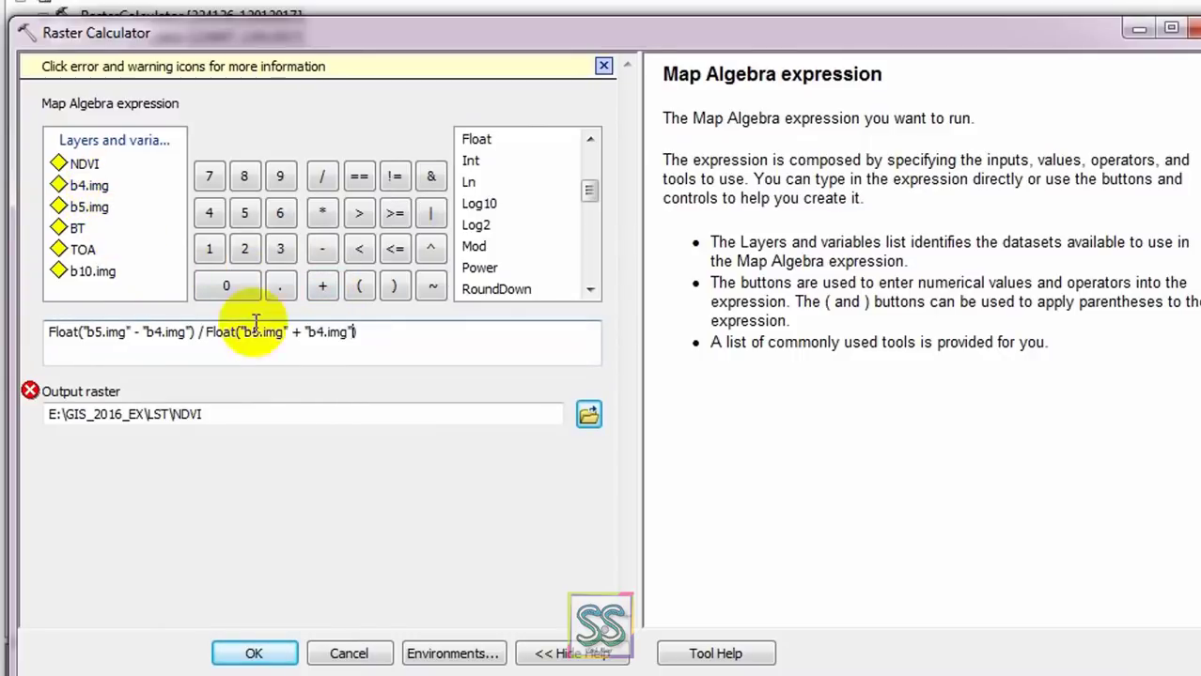
Name the output raster NDVI2 and run the NDVI calculation
{"action": "left_click", "coordinate": [224, 420]}
{"action": "left_click", "coordinate": [246, 474]}
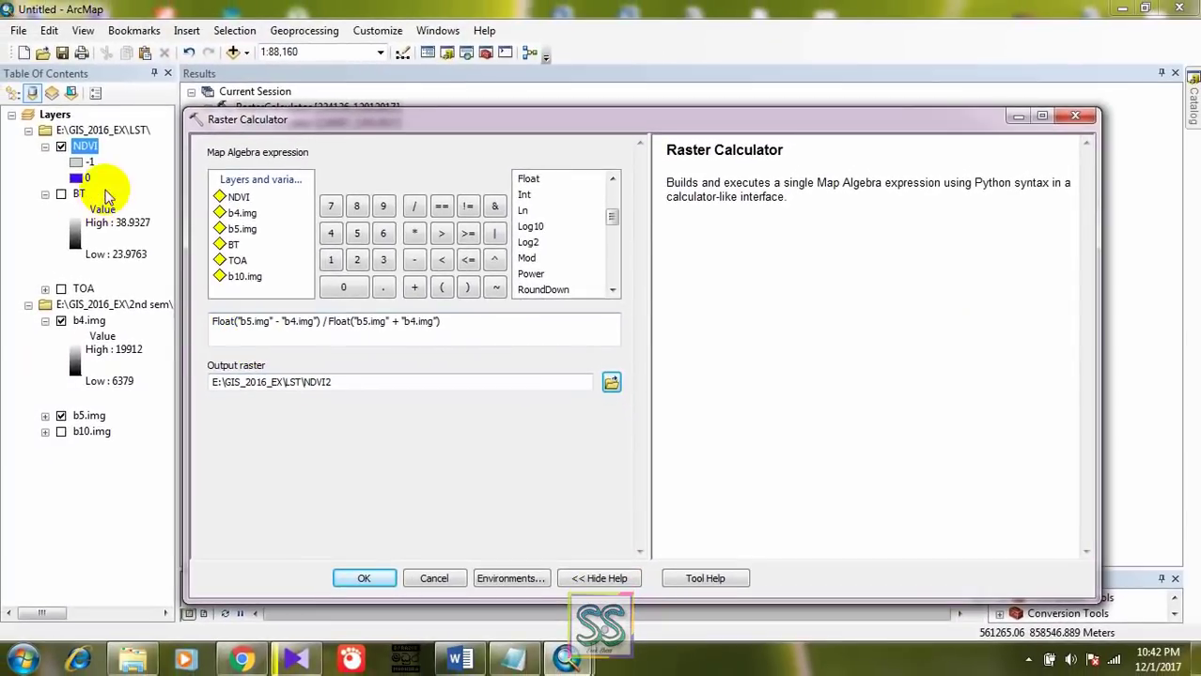
{"action": "left_click", "coordinate": [212, 322]}
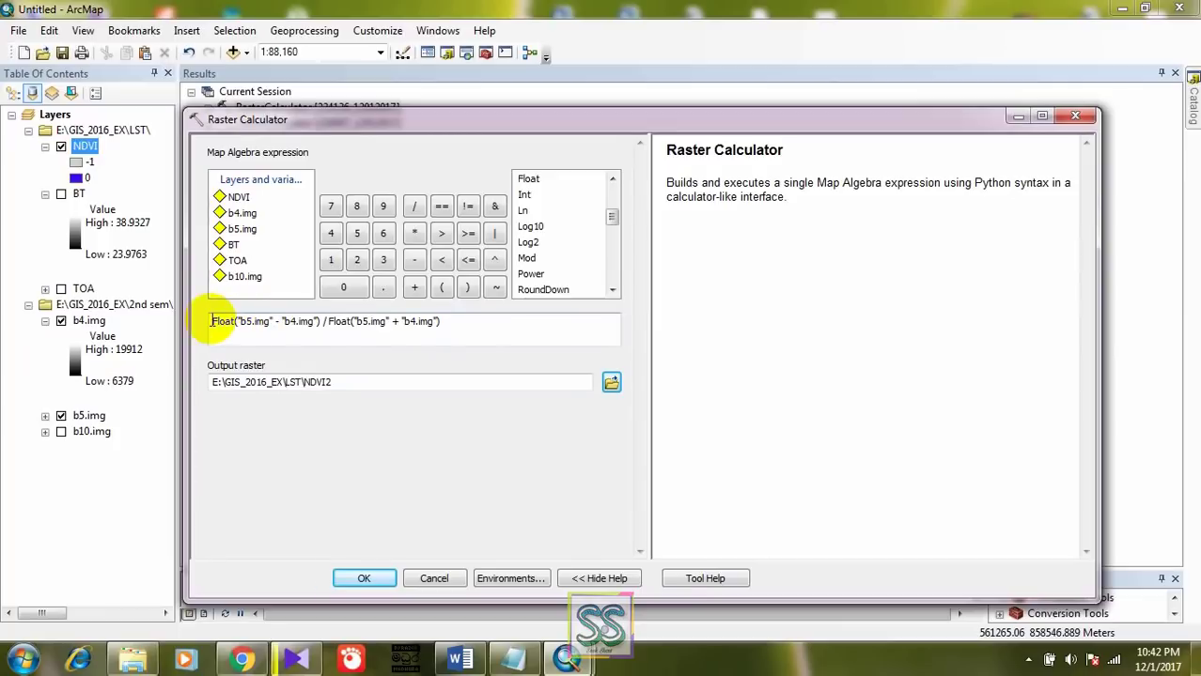
{"action": "double_click", "coordinate": [214, 322]}
{"action": "left_click", "coordinate": [349, 436]}
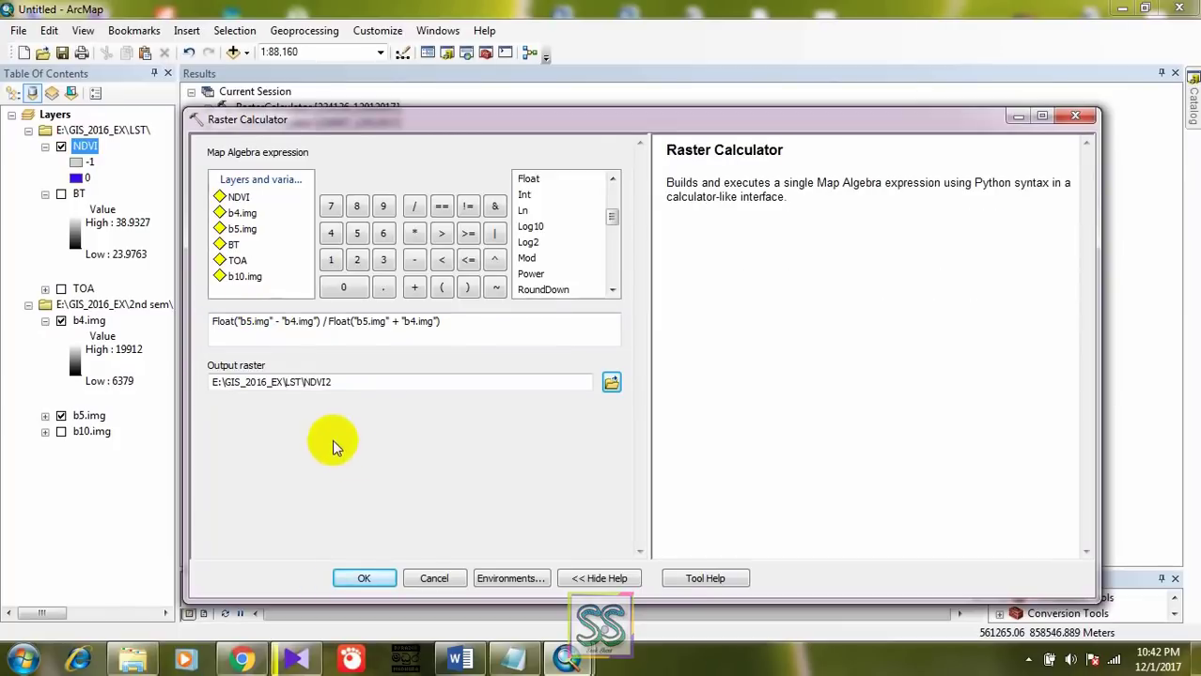
{"action": "left_click", "coordinate": [372, 583]}
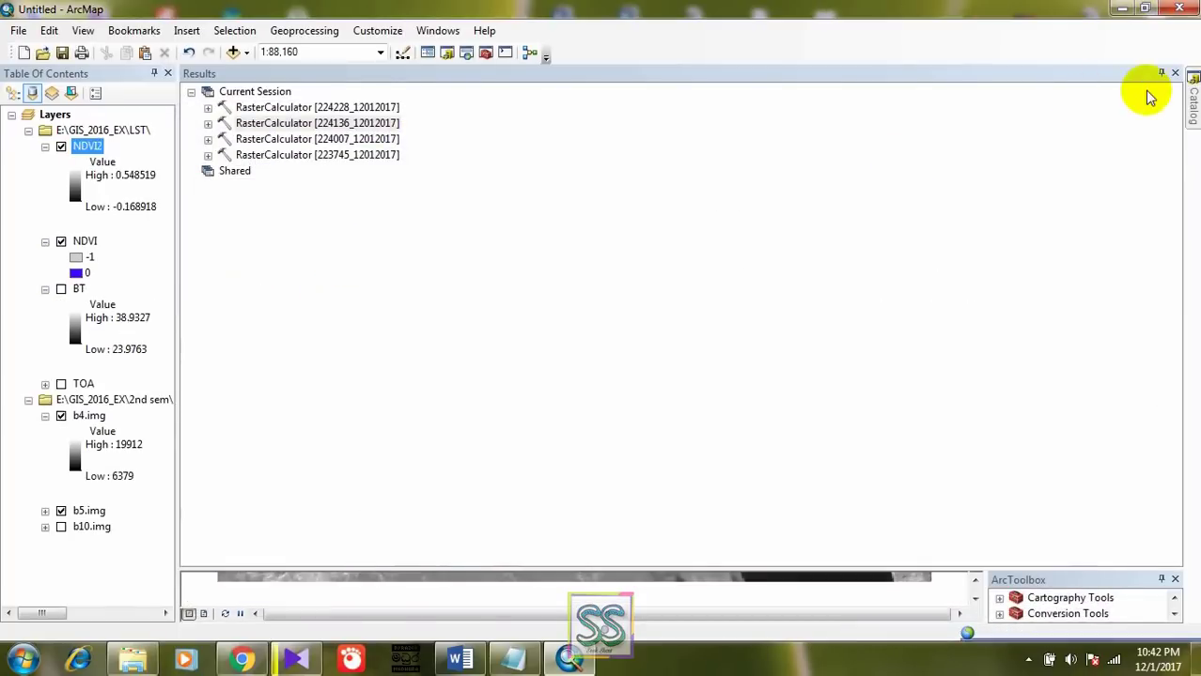
Remove the old NDVI layer from the map and collapse the NDVI2 legend
{"action": "left_click", "coordinate": [1174, 74]}
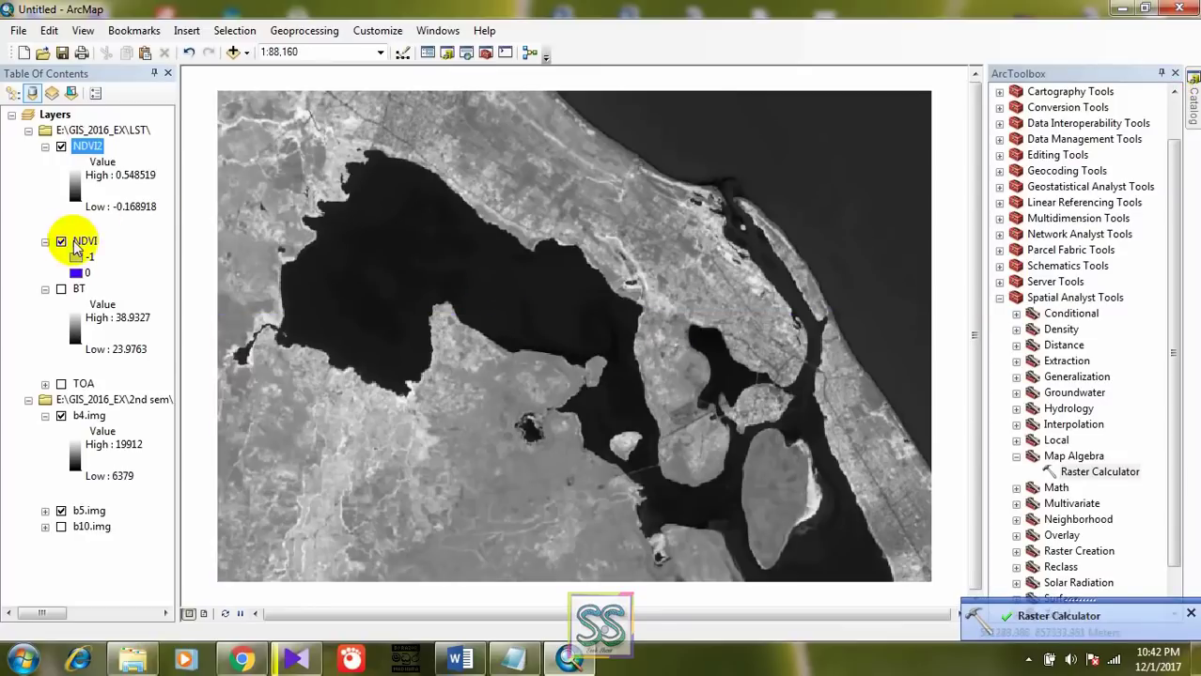
{"action": "left_click", "coordinate": [85, 241]}
{"action": "right_click", "coordinate": [87, 242]}
{"action": "left_click", "coordinate": [116, 263]}
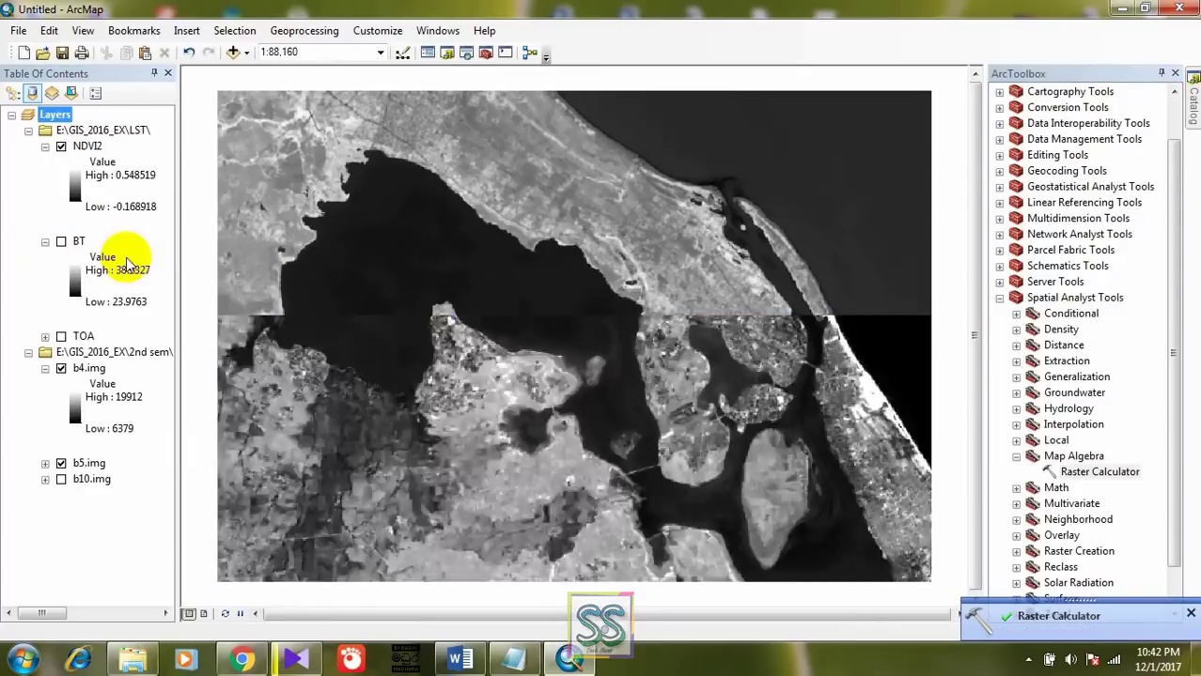
{"action": "left_click", "coordinate": [61, 147]}
{"action": "left_click", "coordinate": [45, 147]}
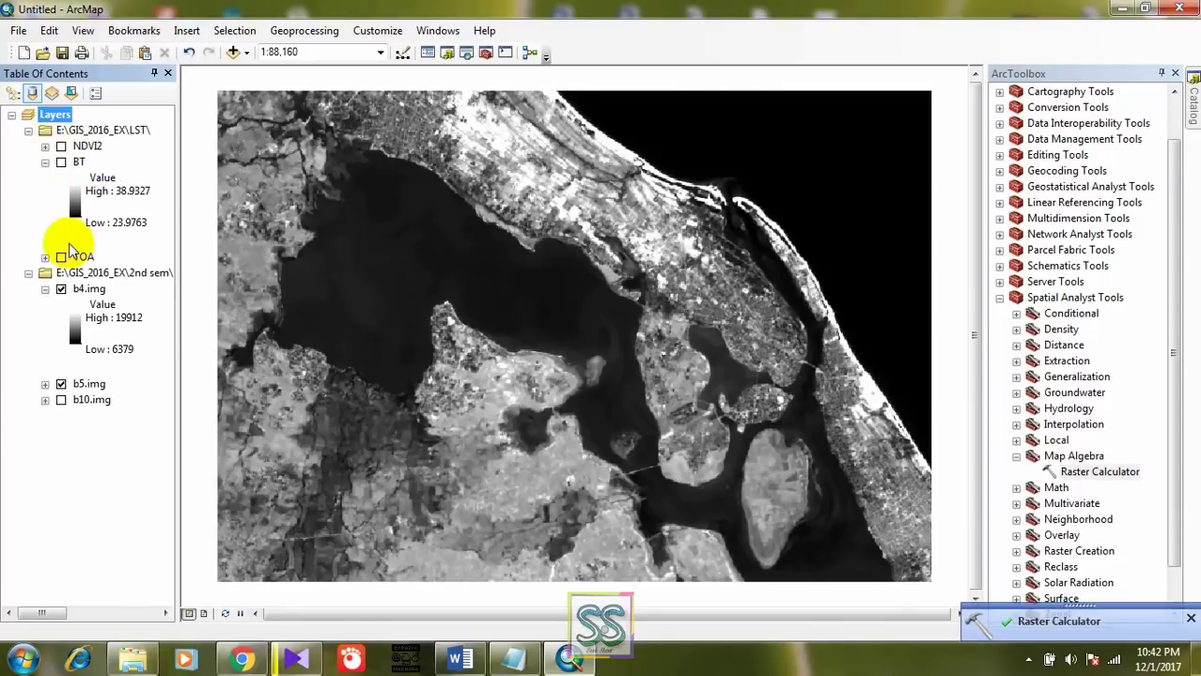
Hide b5.img and collapse the b4, b5, b10 and BT legends, leaving NDVI2 displayed
{"action": "left_click", "coordinate": [77, 289]}
{"action": "left_click", "coordinate": [61, 148]}
{"action": "left_click", "coordinate": [71, 291]}
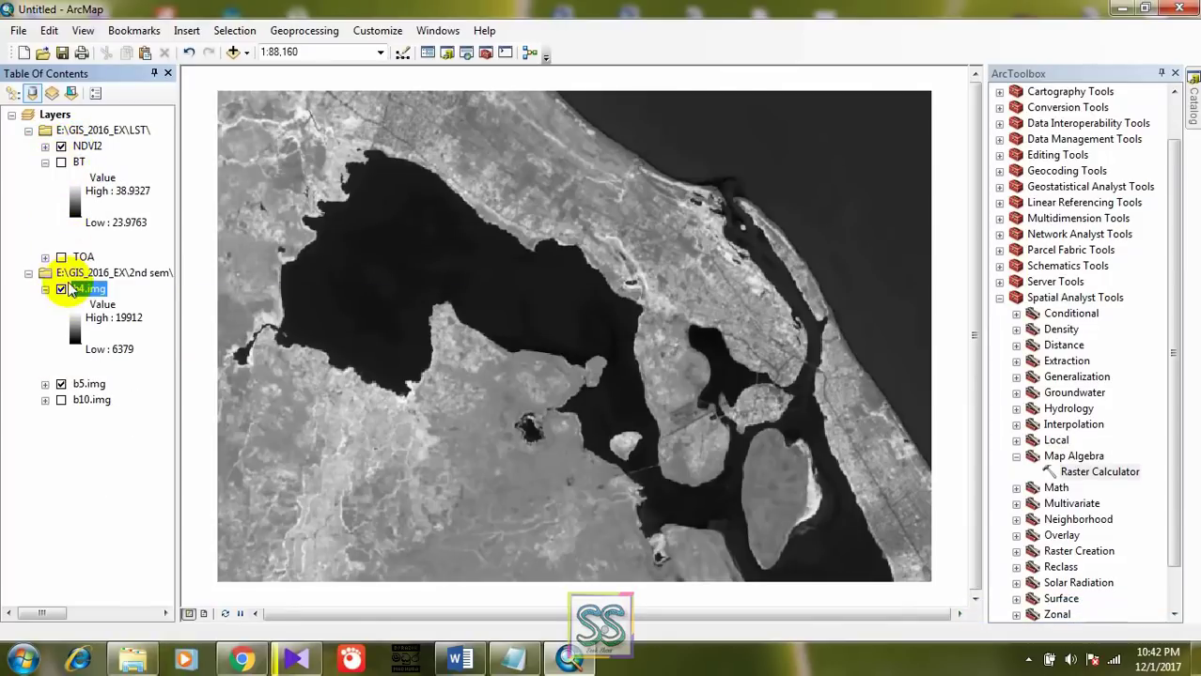
{"action": "left_click", "coordinate": [61, 384]}
{"action": "left_click", "coordinate": [45, 479]}
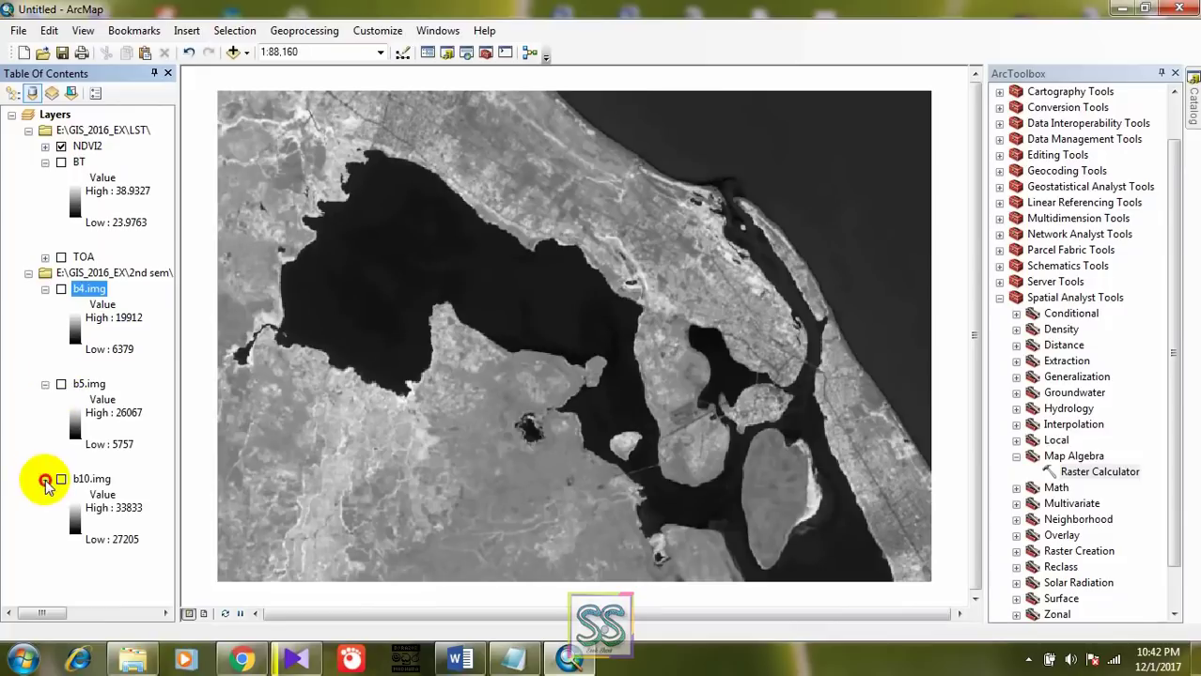
{"action": "left_click", "coordinate": [45, 385]}
{"action": "left_click", "coordinate": [45, 400]}
{"action": "left_click", "coordinate": [45, 289]}
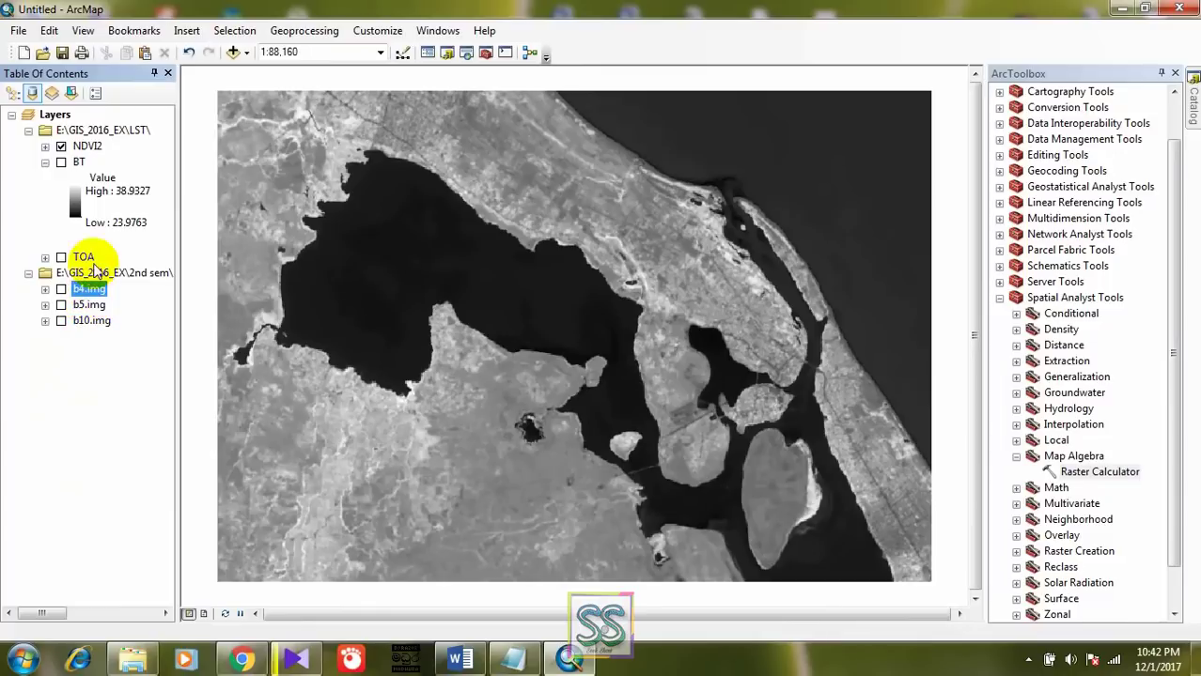
{"action": "left_click", "coordinate": [45, 163]}
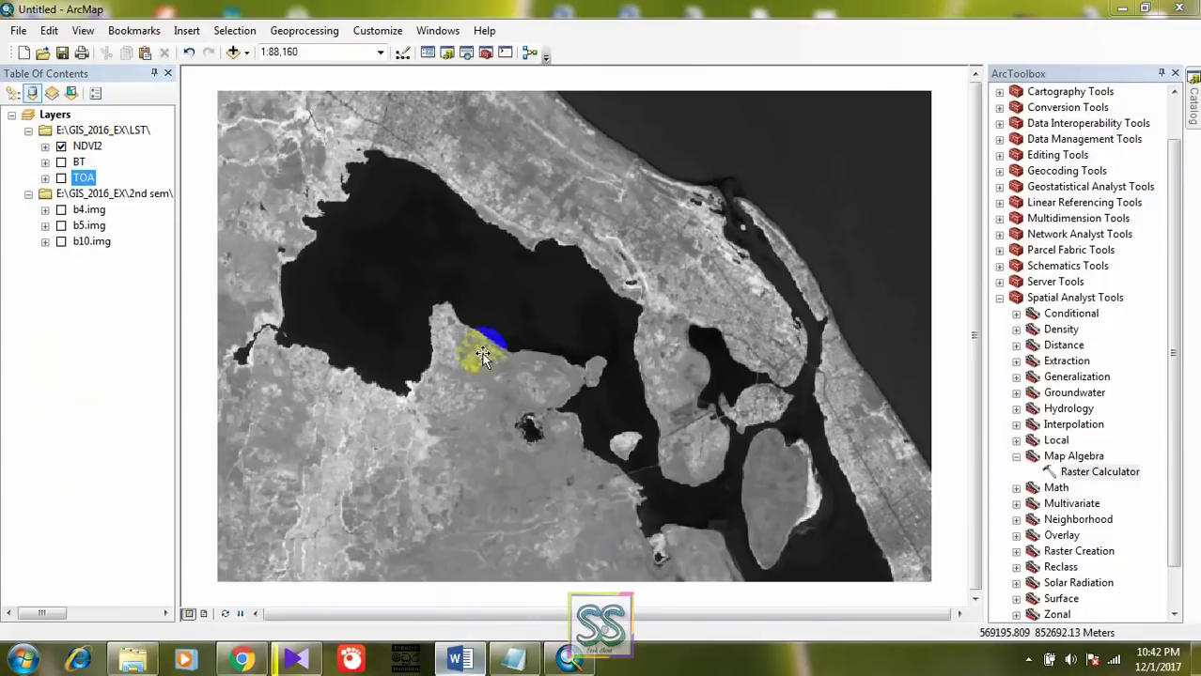
{"action": "key", "text": "alt+Tab"}
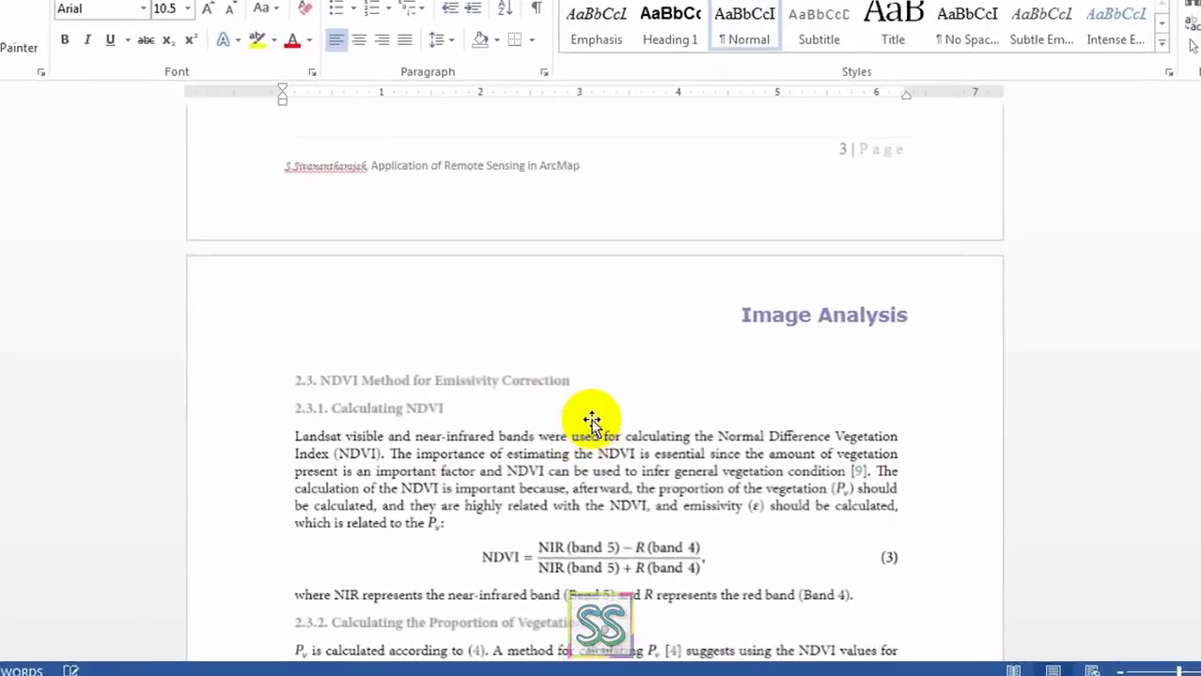
Scroll the Word document past the TOA, BT and flowchart sections to the PV formula
{"action": "scroll", "coordinate": [591, 420], "scroll_direction": "up", "scroll_amount": 10}
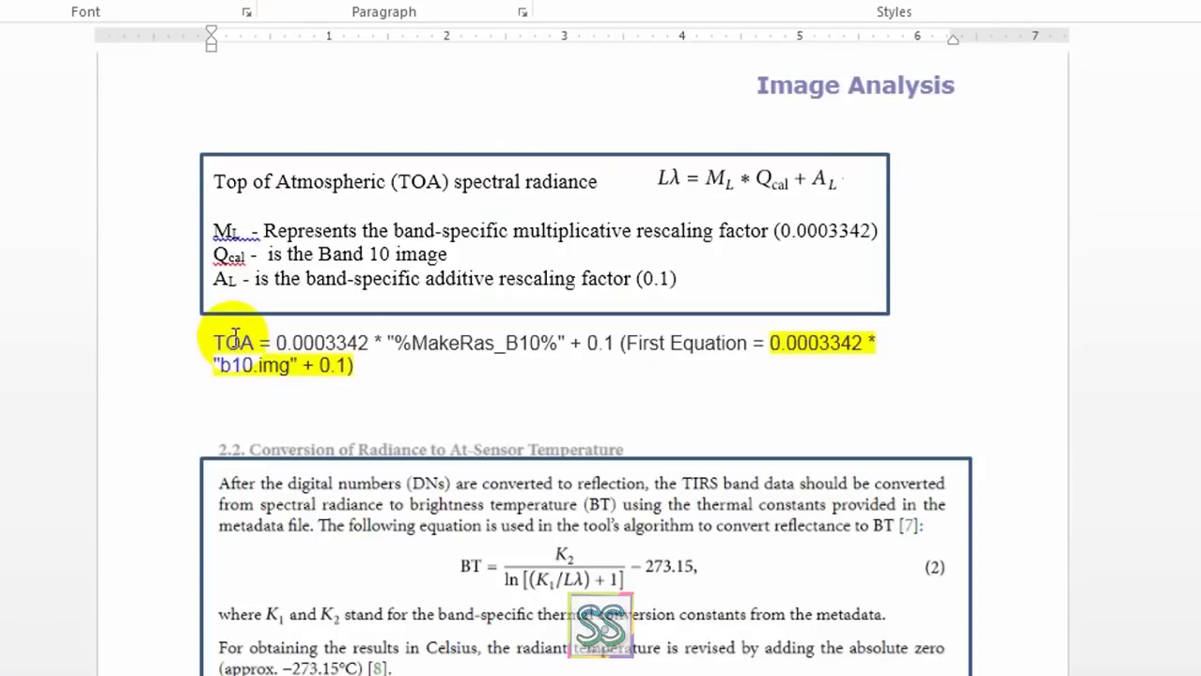
{"action": "scroll", "coordinate": [779, 188], "scroll_direction": "down", "scroll_amount": 5}
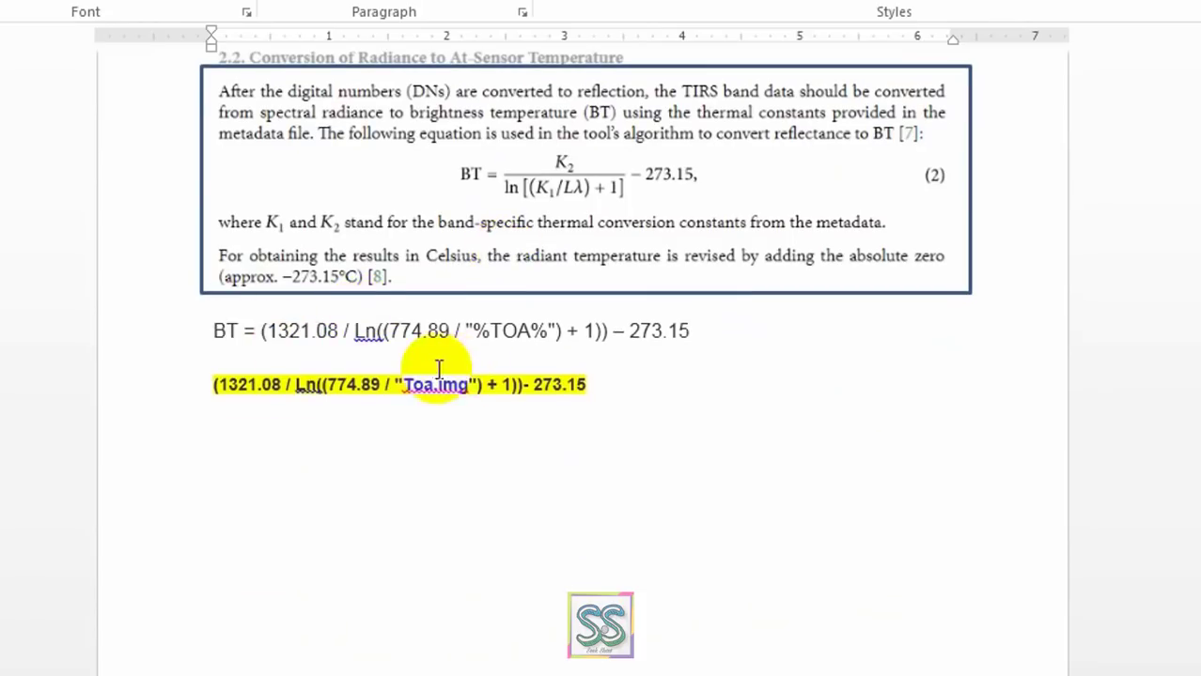
{"action": "scroll", "coordinate": [444, 366], "scroll_direction": "down", "scroll_amount": 5}
{"action": "scroll", "coordinate": [444, 366], "scroll_direction": "down", "scroll_amount": 8}
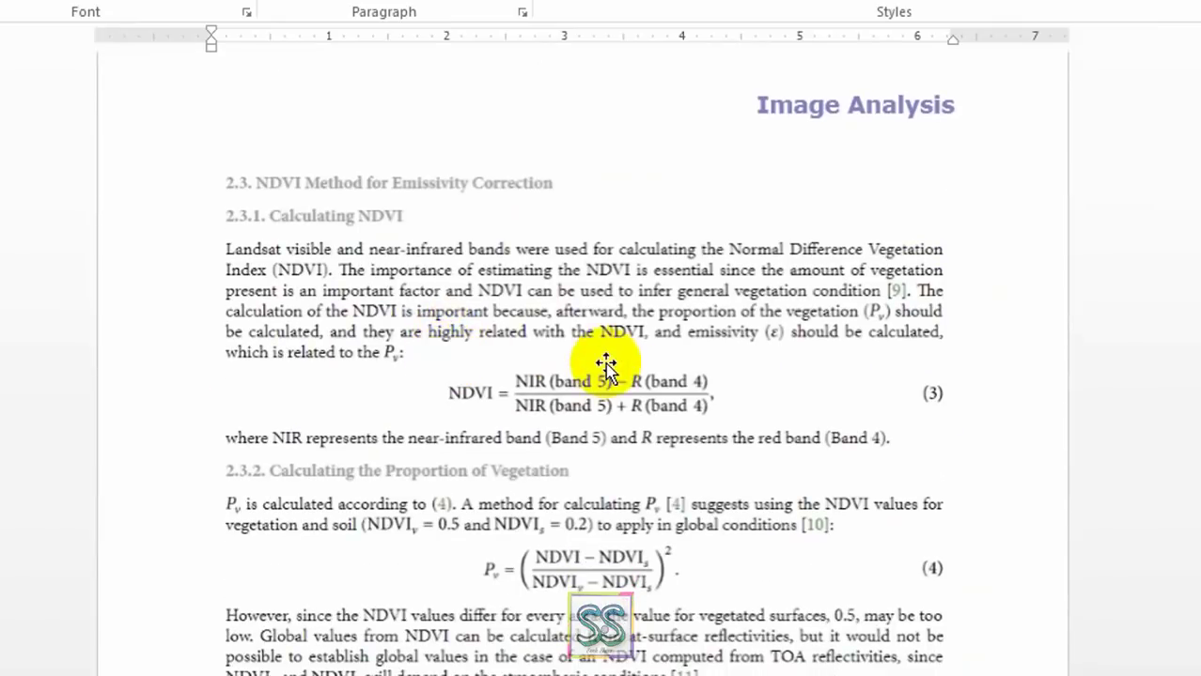
{"action": "scroll", "coordinate": [610, 381], "scroll_direction": "down", "scroll_amount": 3}
{"action": "scroll", "coordinate": [611, 385], "scroll_direction": "up", "scroll_amount": 20}
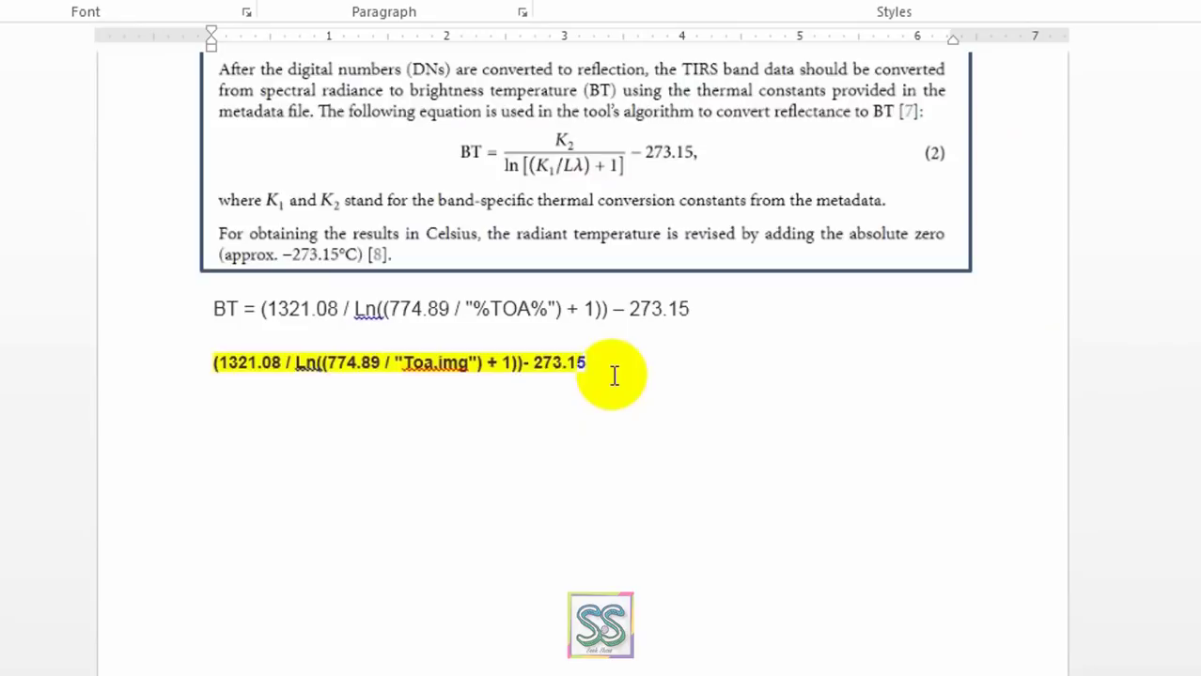
{"action": "scroll", "coordinate": [613, 375], "scroll_direction": "up", "scroll_amount": 10}
{"action": "scroll", "coordinate": [616, 370], "scroll_direction": "down", "scroll_amount": 3}
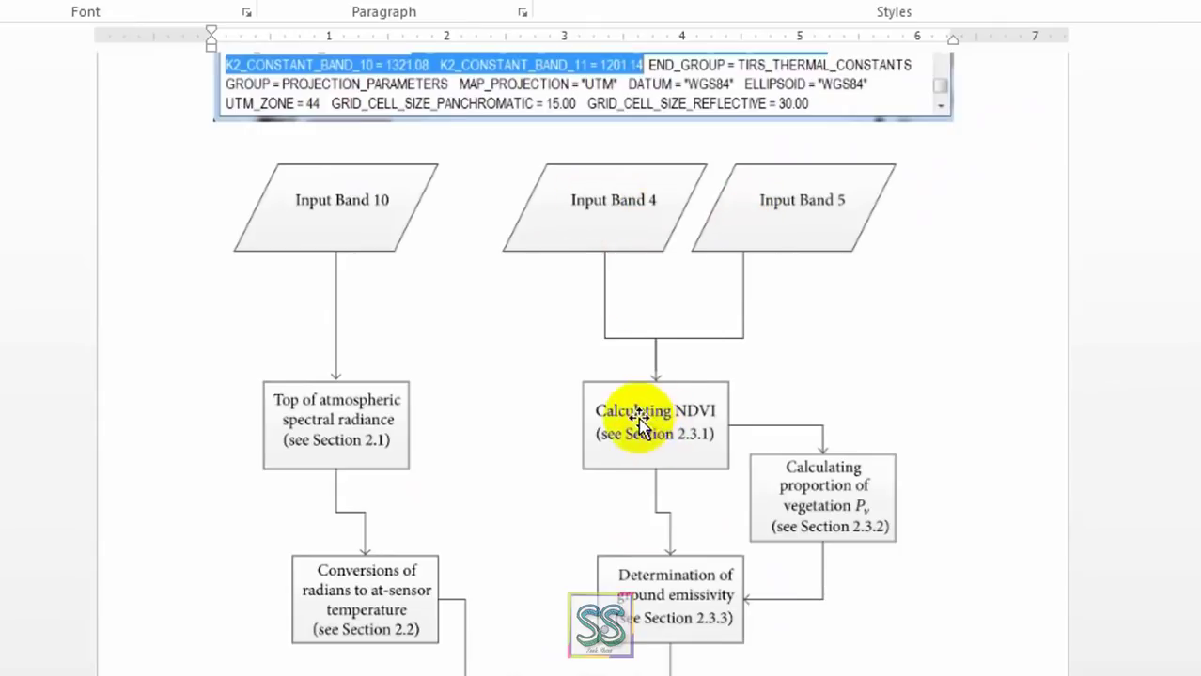
{"action": "scroll", "coordinate": [658, 414], "scroll_direction": "down", "scroll_amount": 2}
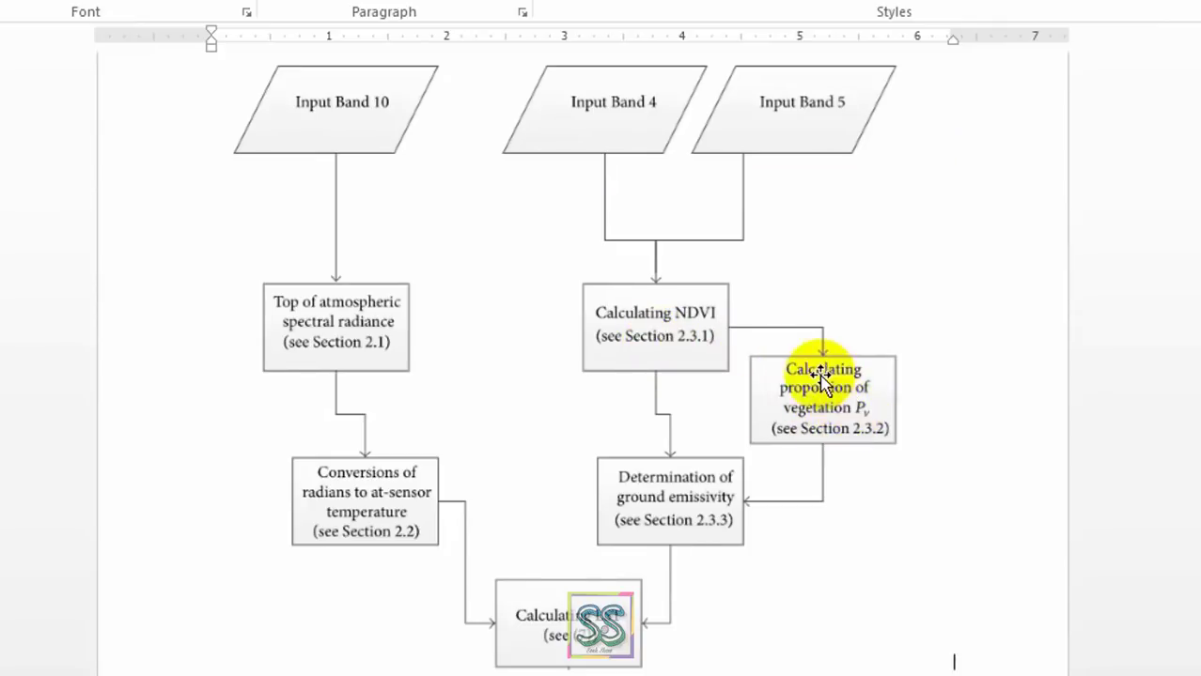
{"action": "scroll", "coordinate": [796, 375], "scroll_direction": "down", "scroll_amount": 20}
{"action": "scroll", "coordinate": [343, 267], "scroll_direction": "down", "scroll_amount": 20}
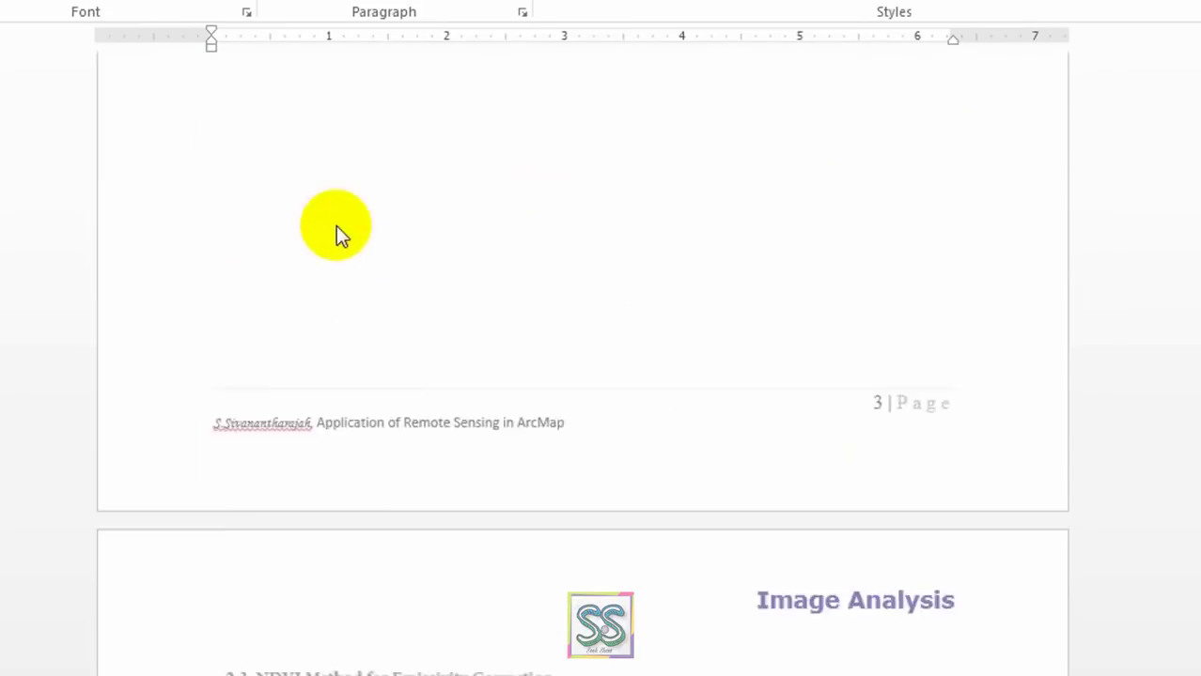
{"action": "scroll", "coordinate": [339, 268], "scroll_direction": "down", "scroll_amount": 5}
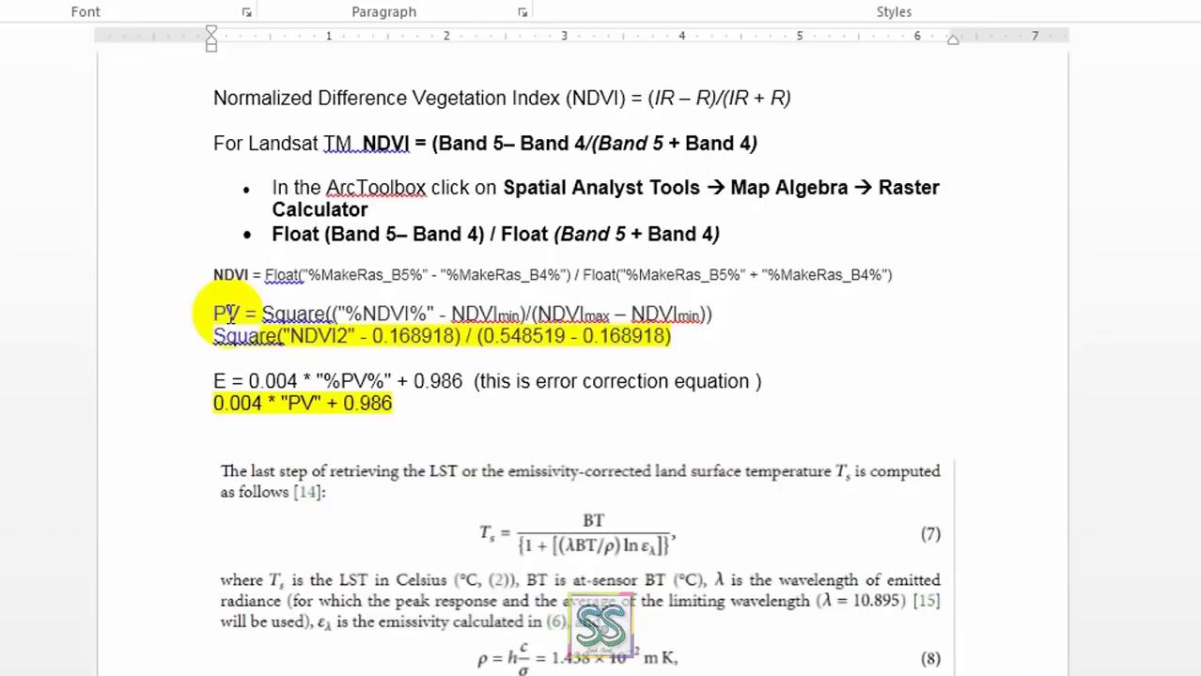
Highlight parts of the PV formula in Word, including the Square line and the NDVImin term
{"action": "scroll", "coordinate": [230, 314], "scroll_direction": "up", "scroll_amount": 2}
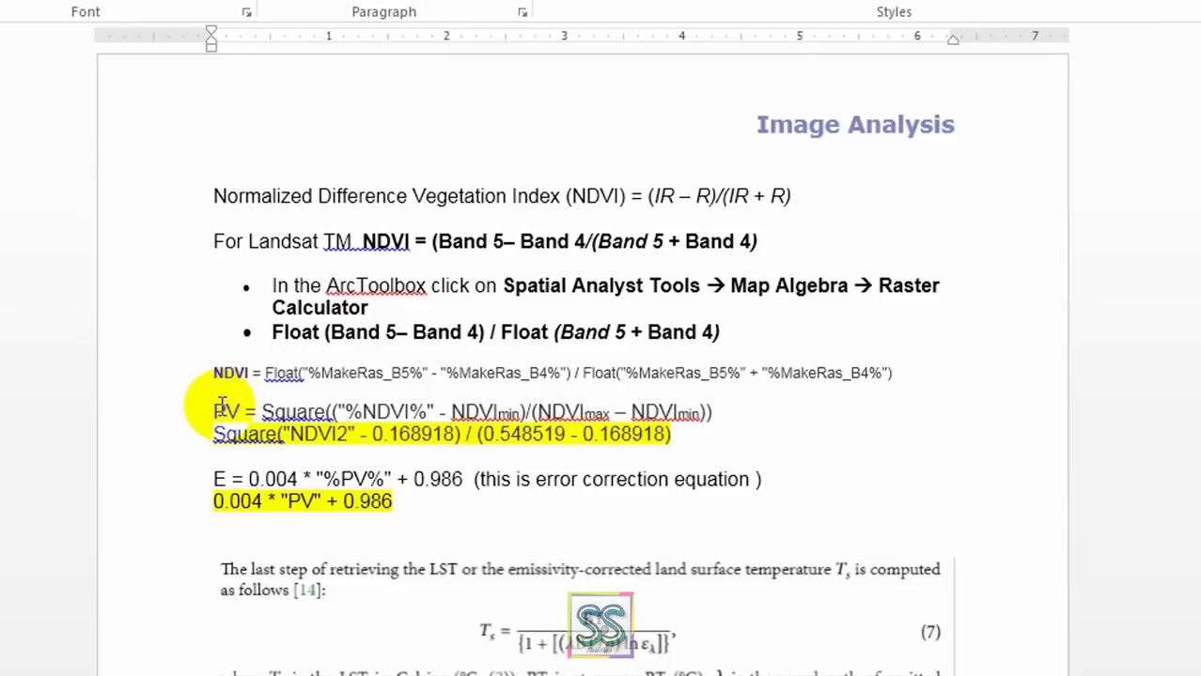
{"action": "left_click_drag", "start_coordinate": [209, 411], "coordinate": [712, 412]}
{"action": "left_click", "coordinate": [250, 449]}
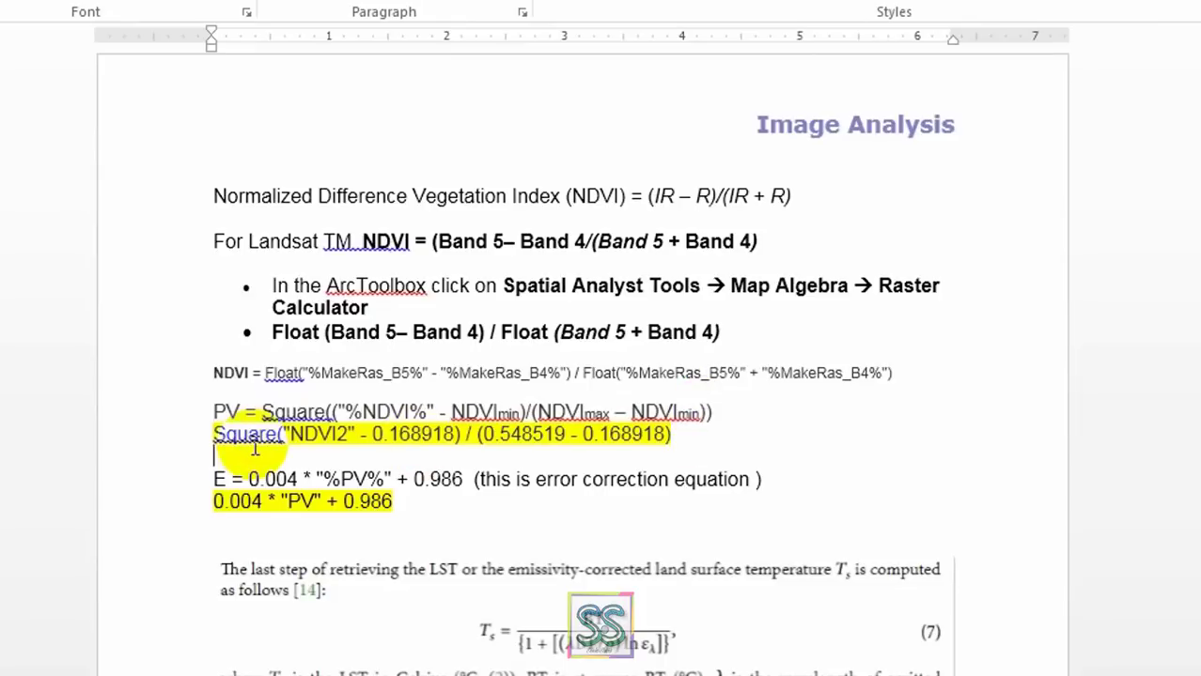
{"action": "left_click_drag", "start_coordinate": [213, 436], "coordinate": [642, 448]}
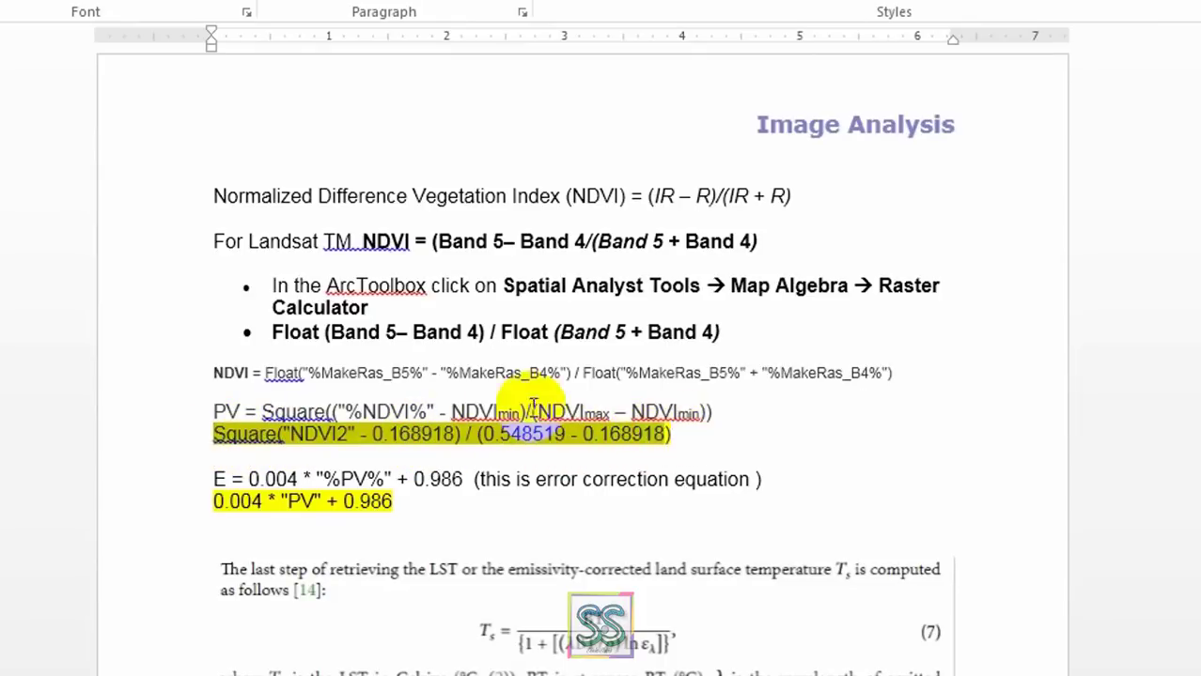
{"action": "left_click", "coordinate": [316, 434]}
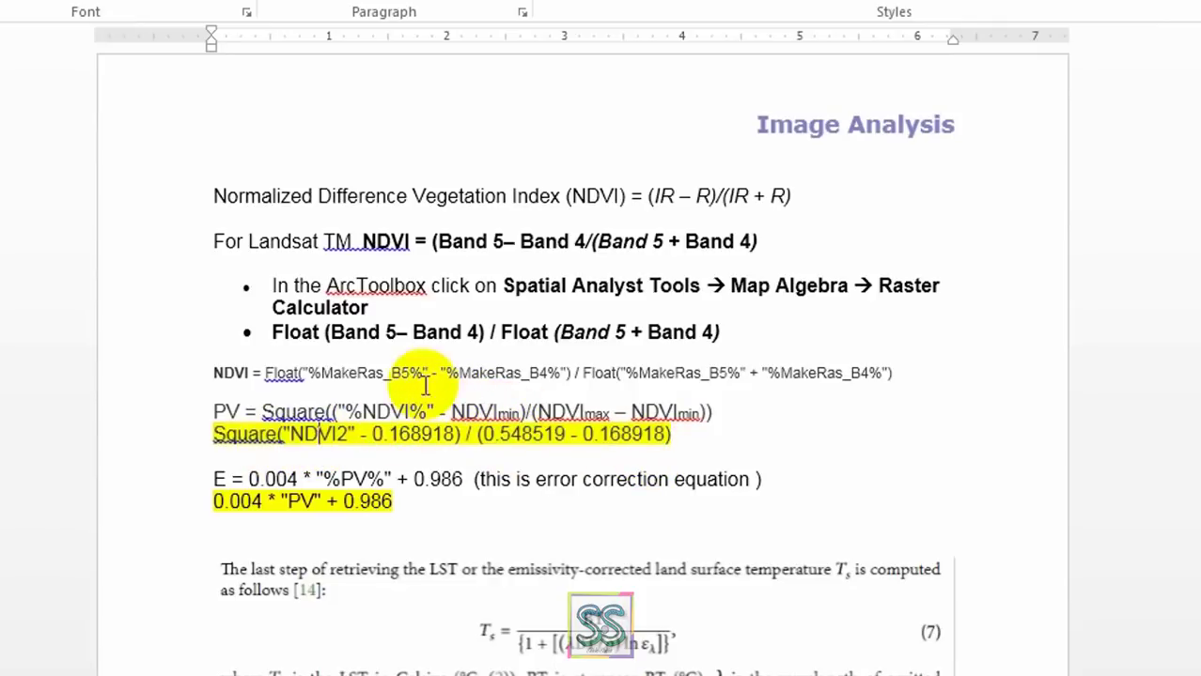
{"action": "double_click", "coordinate": [504, 413]}
{"action": "left_click", "coordinate": [597, 414]}
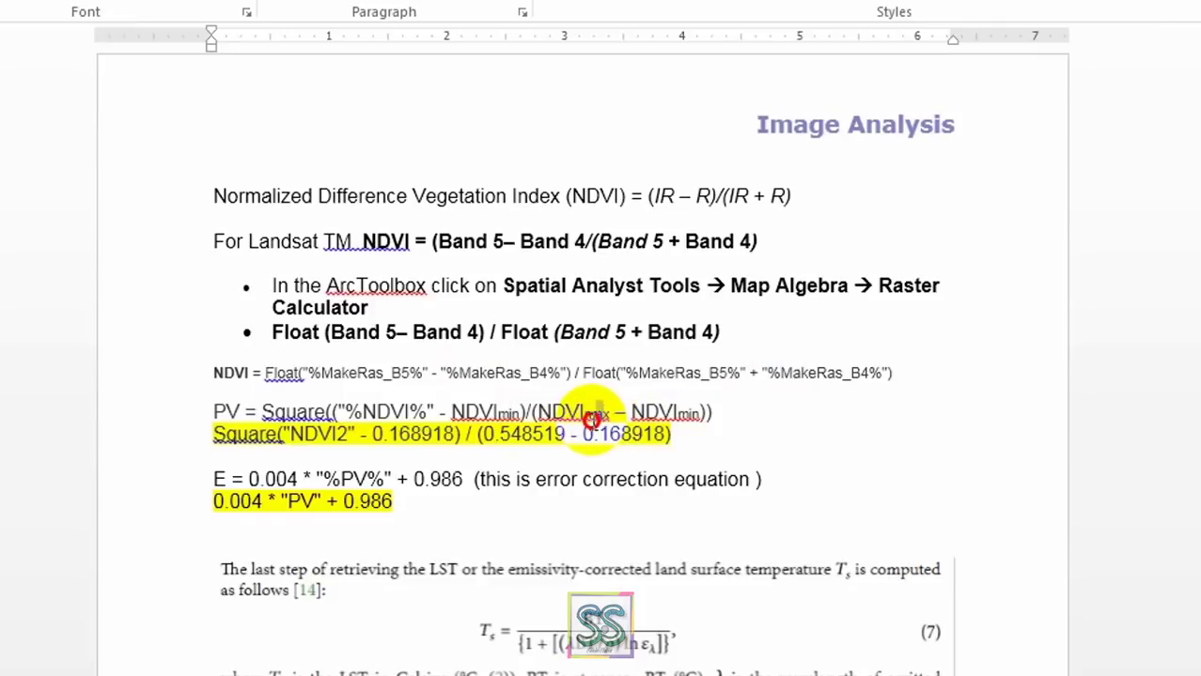
{"action": "left_click", "coordinate": [394, 457]}
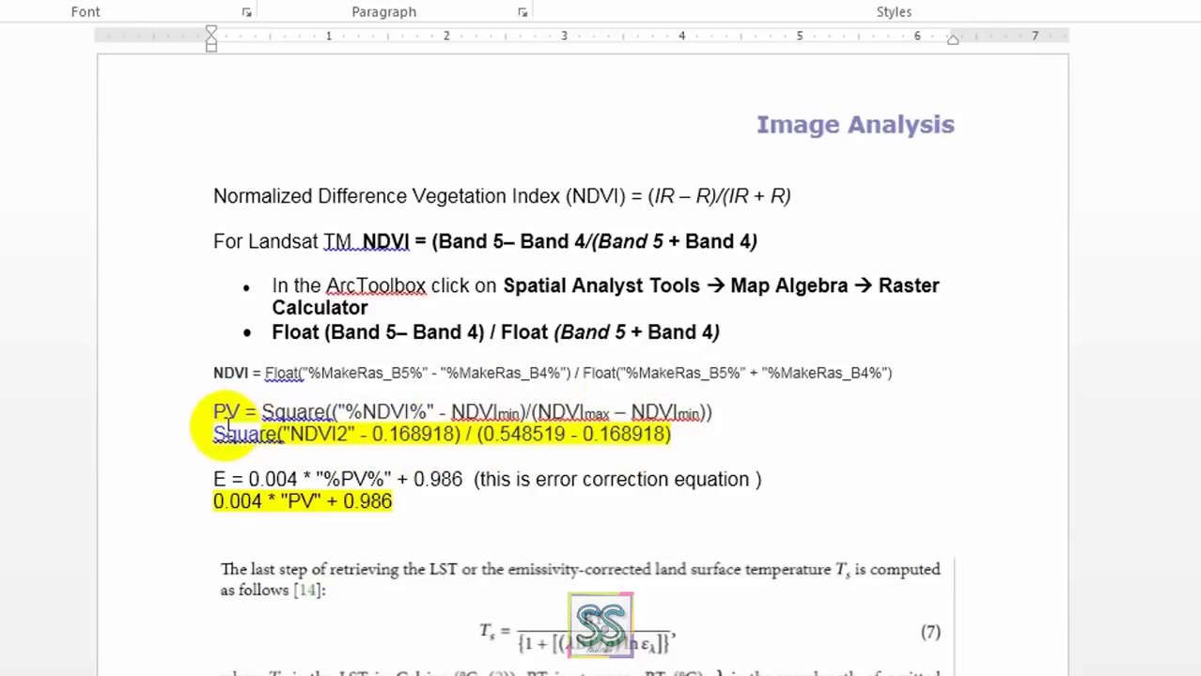
Copy the Square("NDVI2" - 0.168918) / (0.548519 - 0.168918) expression and return to ArcMap
{"action": "left_click_drag", "start_coordinate": [218, 434], "coordinate": [665, 437]}
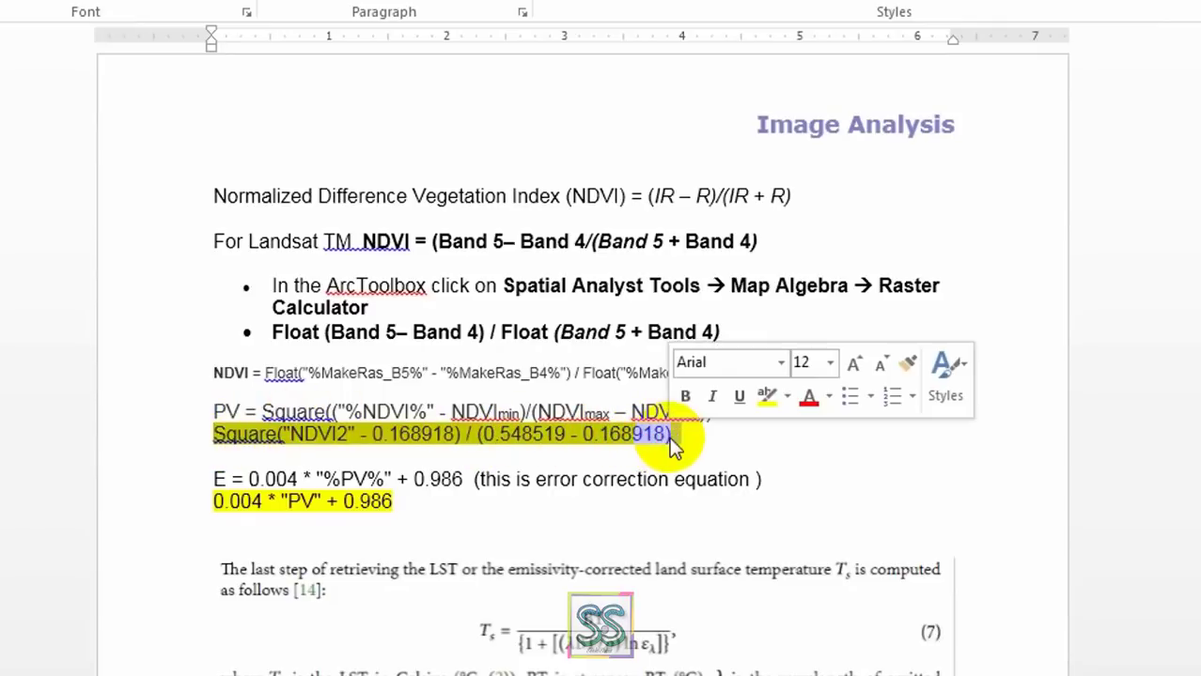
{"action": "right_click", "coordinate": [642, 436]}
{"action": "left_click", "coordinate": [696, 113]}
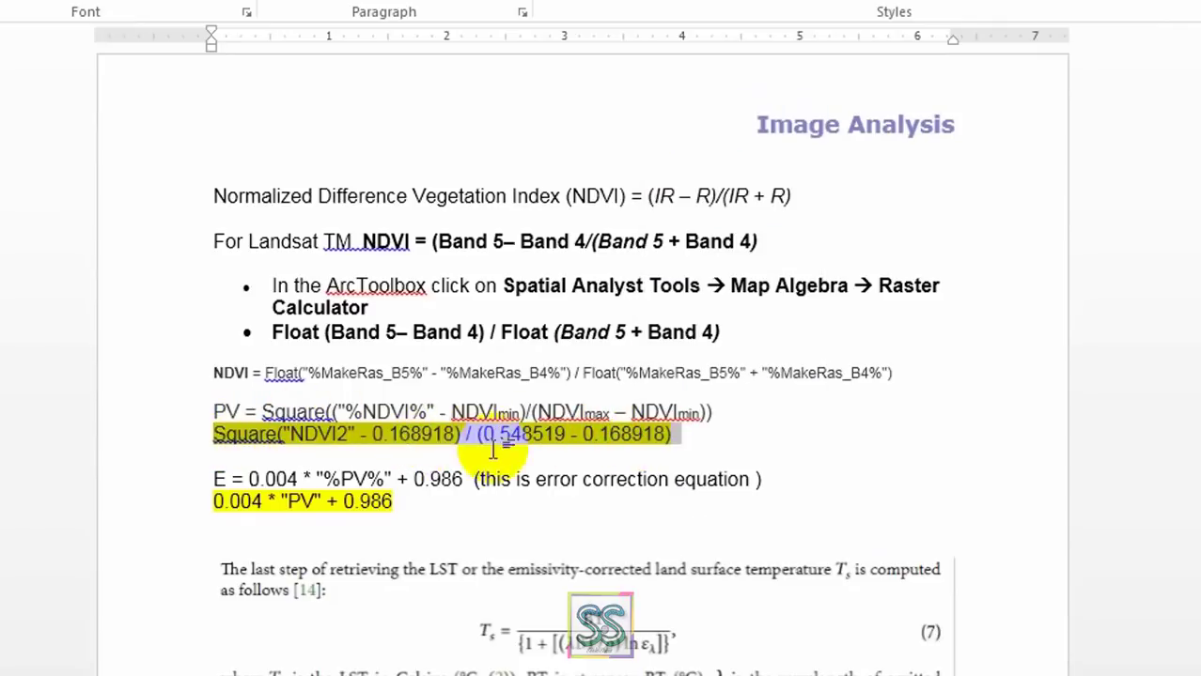
{"action": "key", "text": "alt+Tab"}
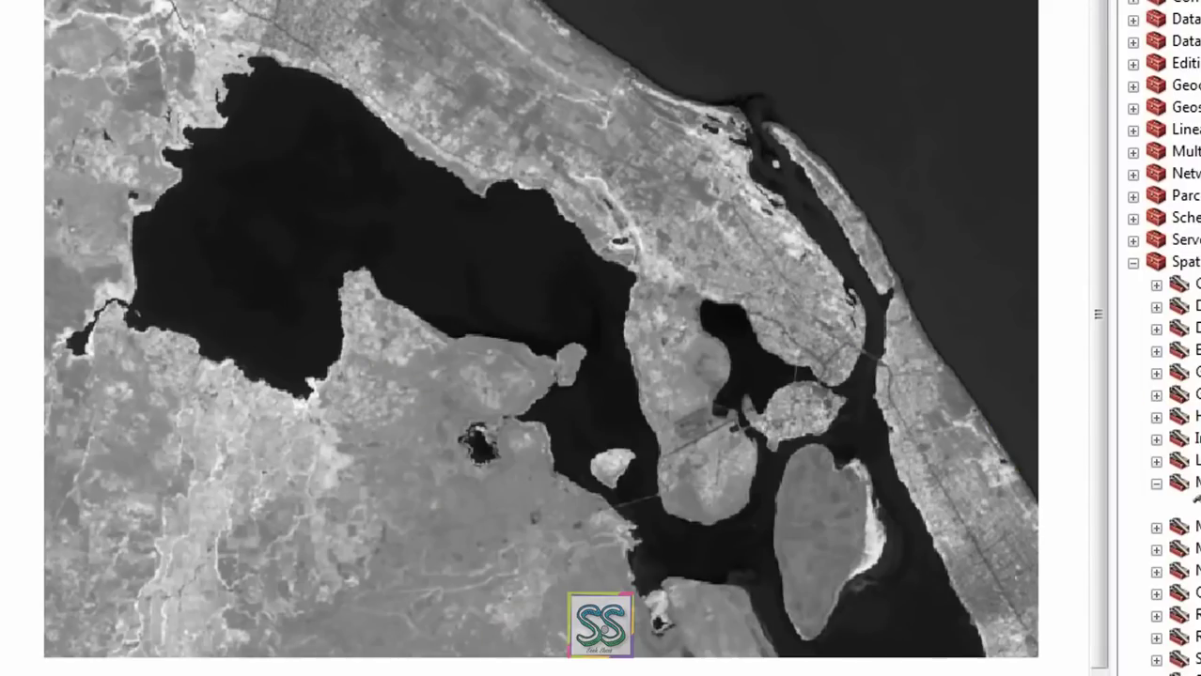
Paste the PV expression into Raster Calculator and set the output raster to pv in LST
{"action": "double_click", "coordinate": [1195, 502]}
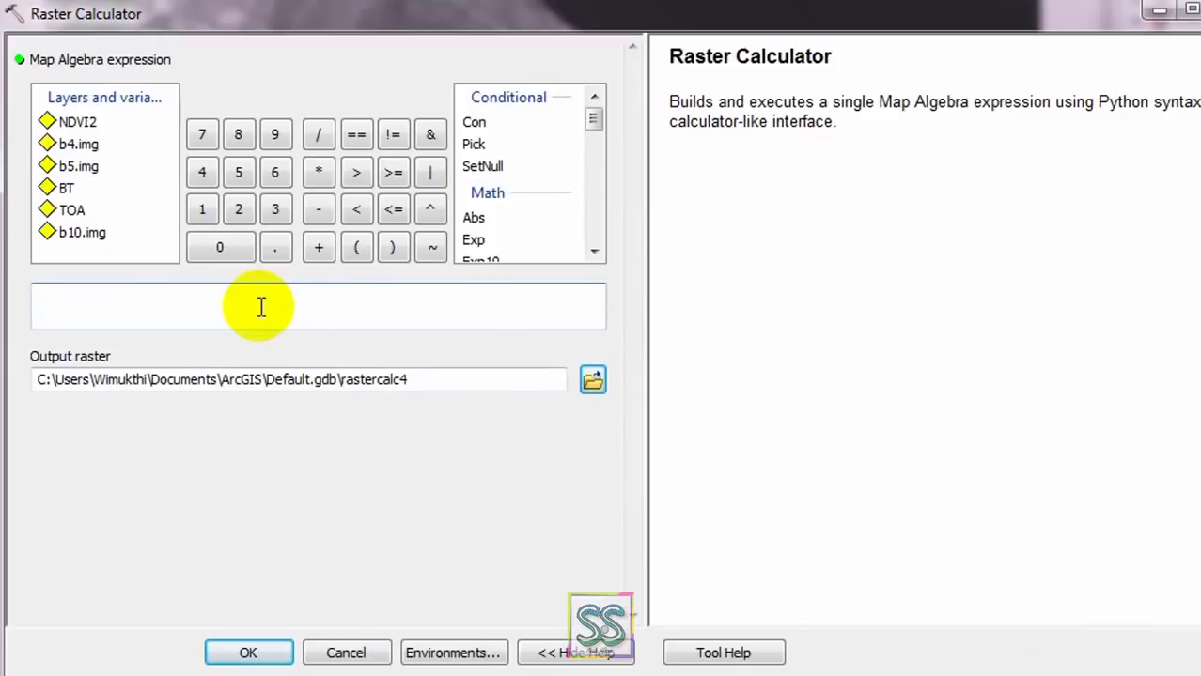
{"action": "left_click", "coordinate": [262, 307]}
{"action": "key", "text": "ctrl+v"}
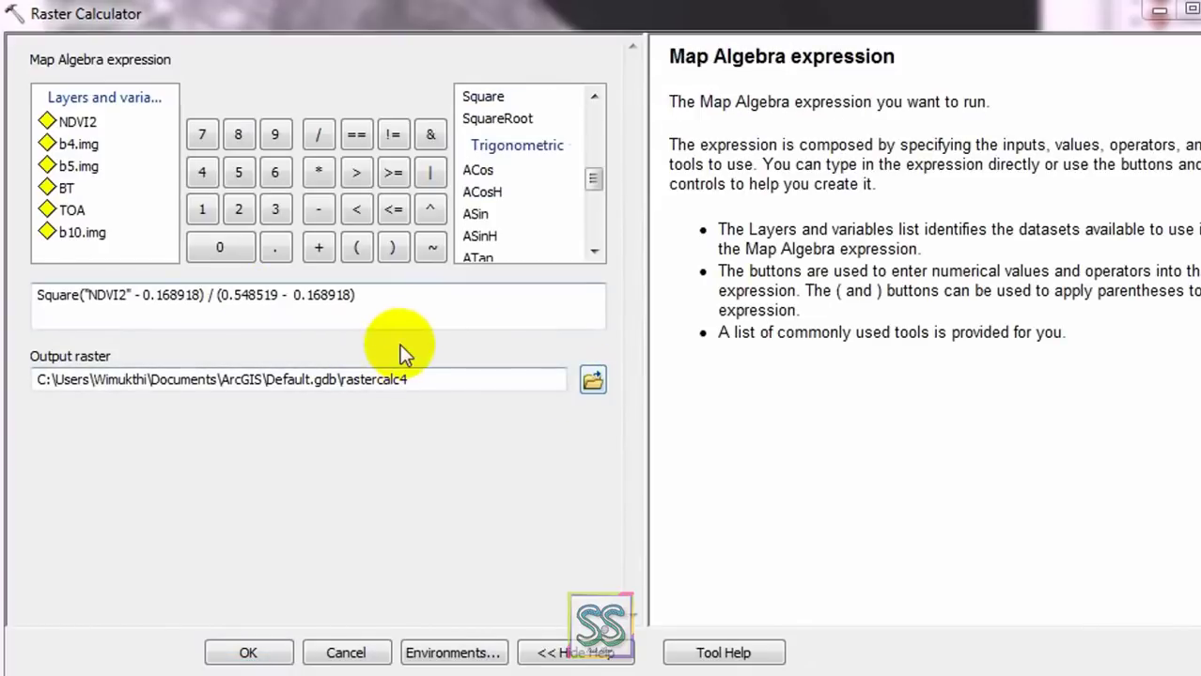
{"action": "left_click", "coordinate": [593, 382]}
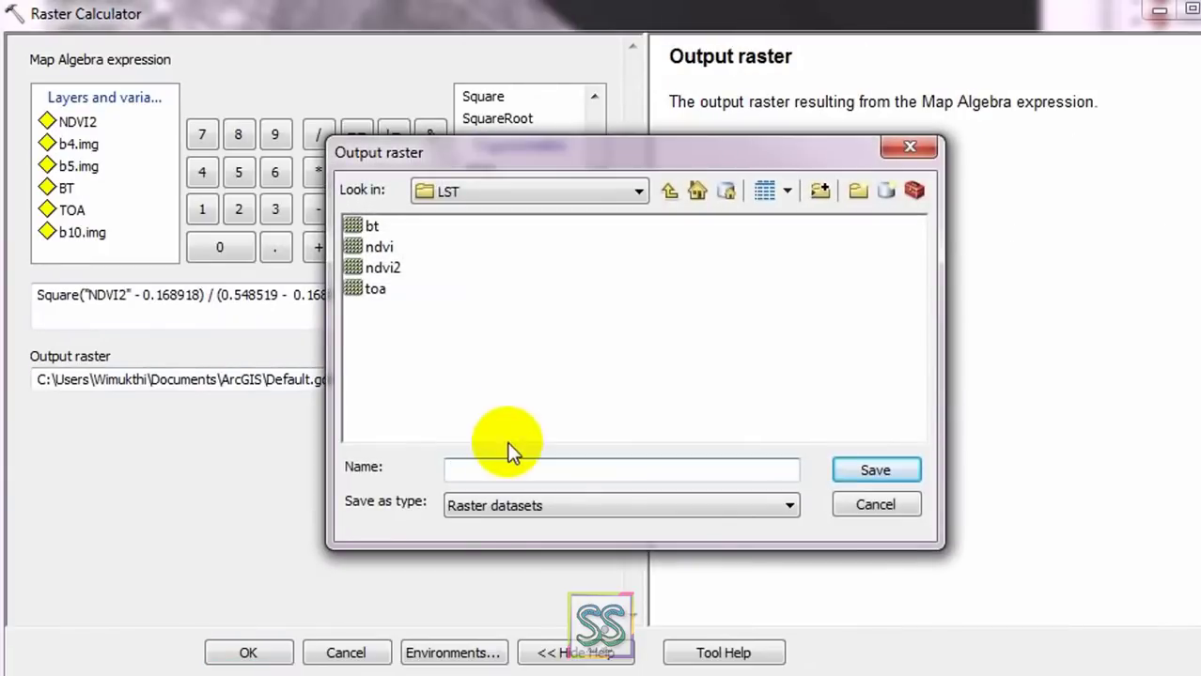
{"action": "left_click", "coordinate": [508, 470]}
{"action": "type", "text": "p"}
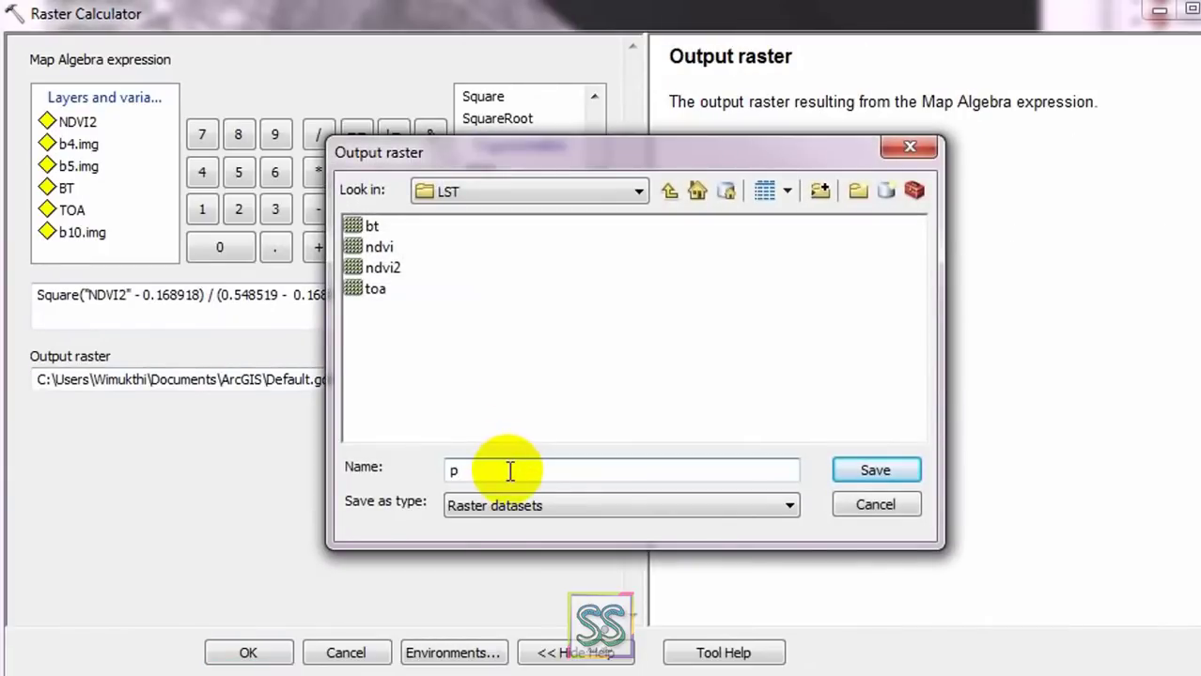
{"action": "type", "text": "v"}
{"action": "left_click", "coordinate": [874, 470]}
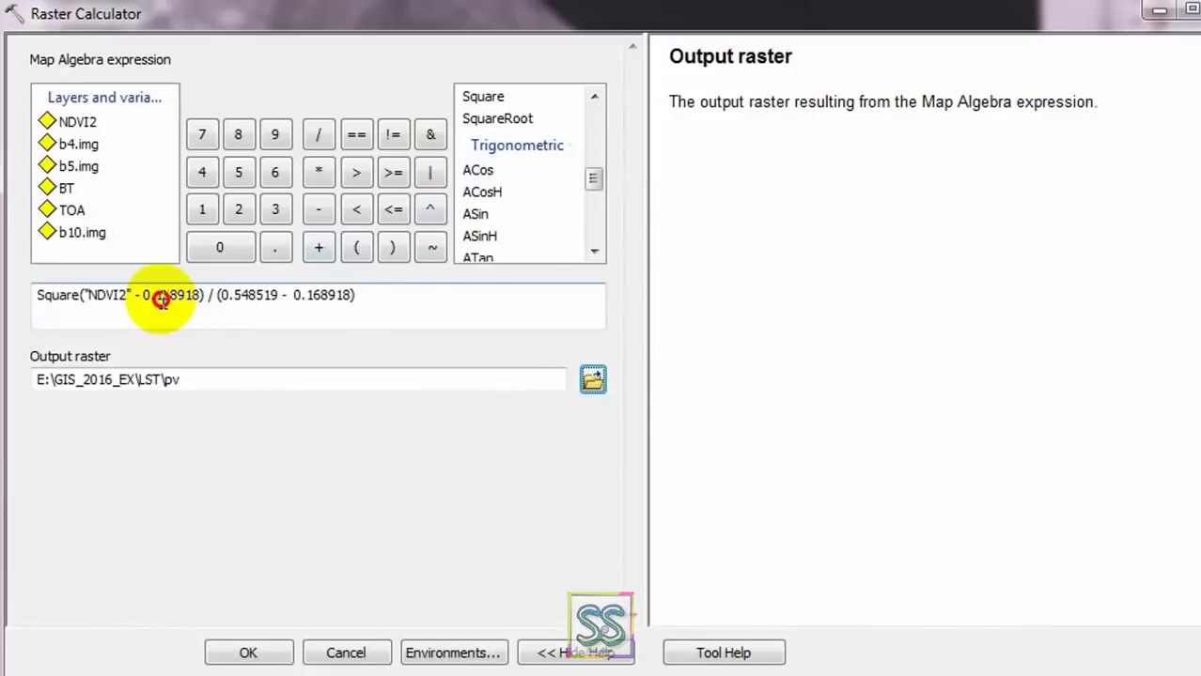
Run the calculation to create the pv raster (7.16554e-013 to 0.379602)
{"action": "left_click", "coordinate": [161, 299]}
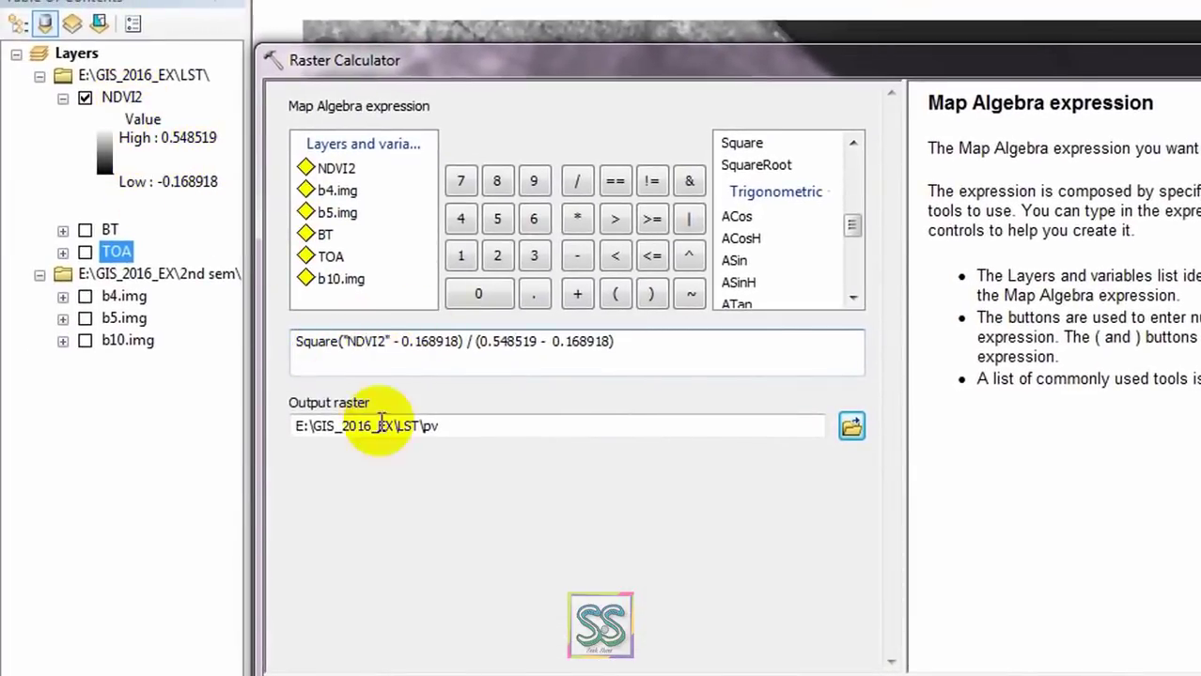
{"action": "double_click", "coordinate": [310, 341]}
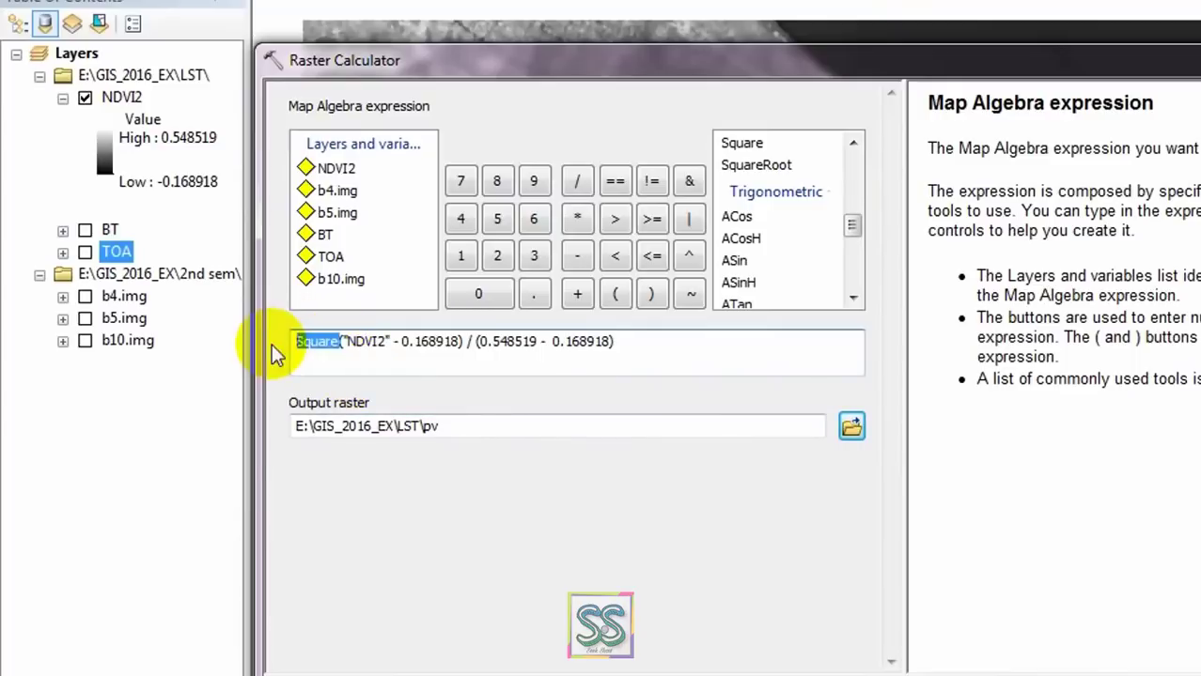
{"action": "left_click", "coordinate": [465, 522]}
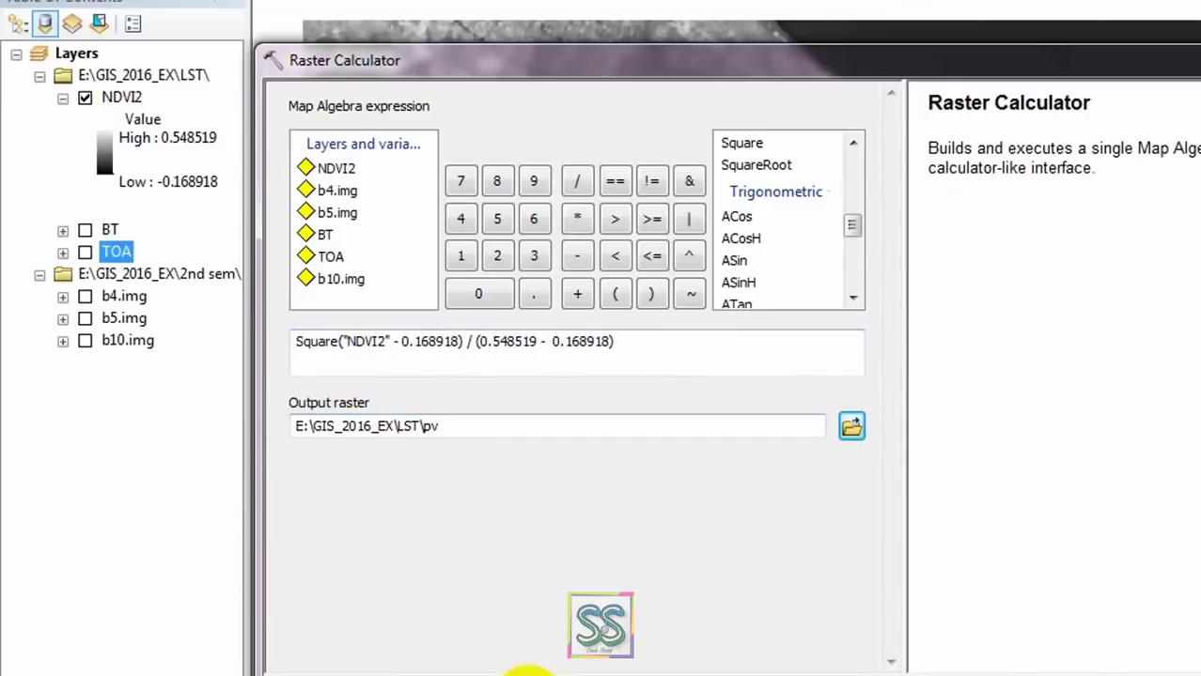
{"action": "left_click", "coordinate": [528, 673]}
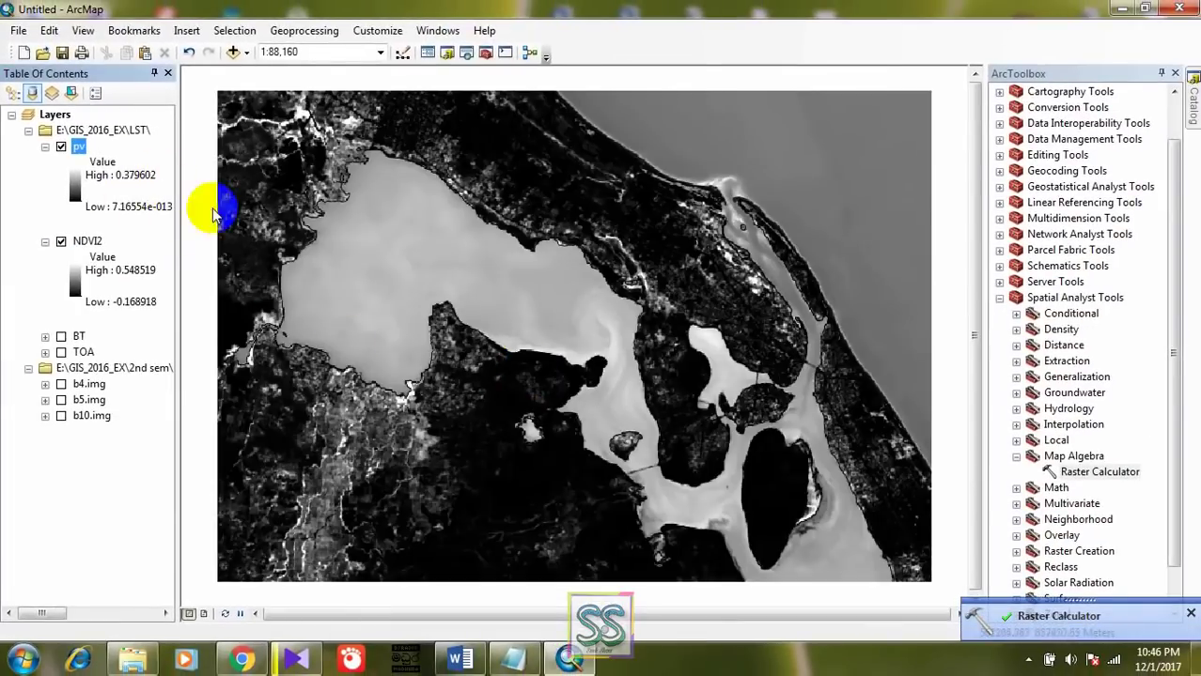
Collapse the NDVI2 and pv legends and go back to the Word formula document
{"action": "left_click", "coordinate": [45, 242]}
{"action": "left_click", "coordinate": [45, 147]}
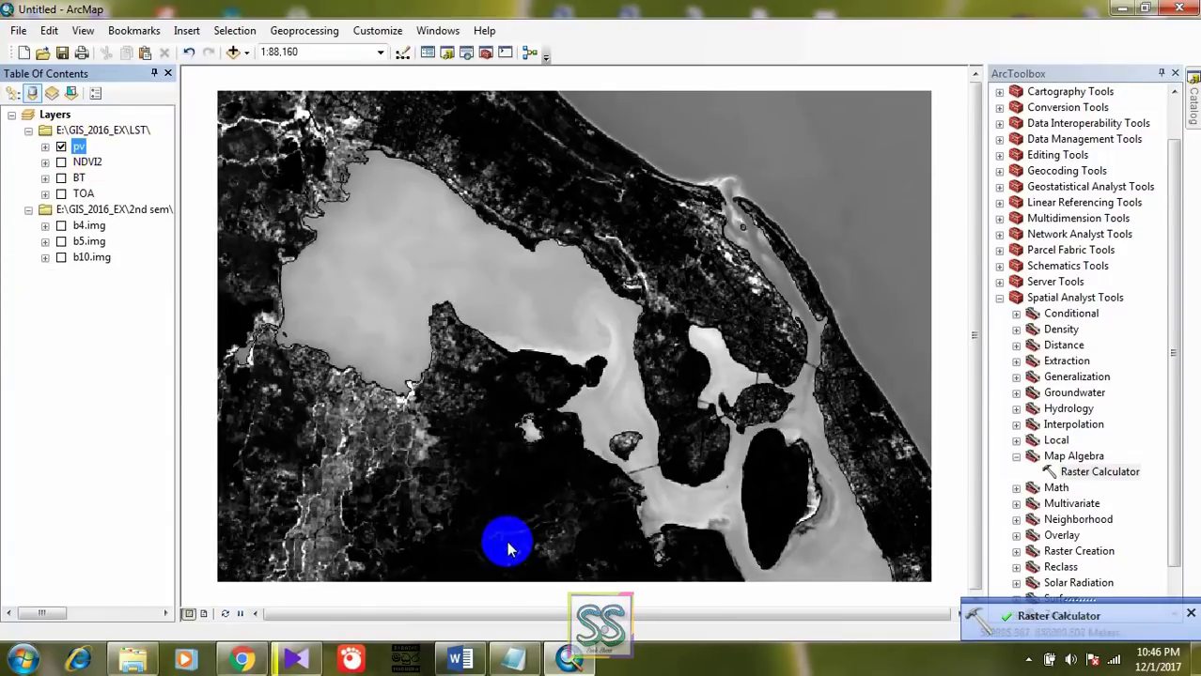
{"action": "left_click", "coordinate": [459, 658]}
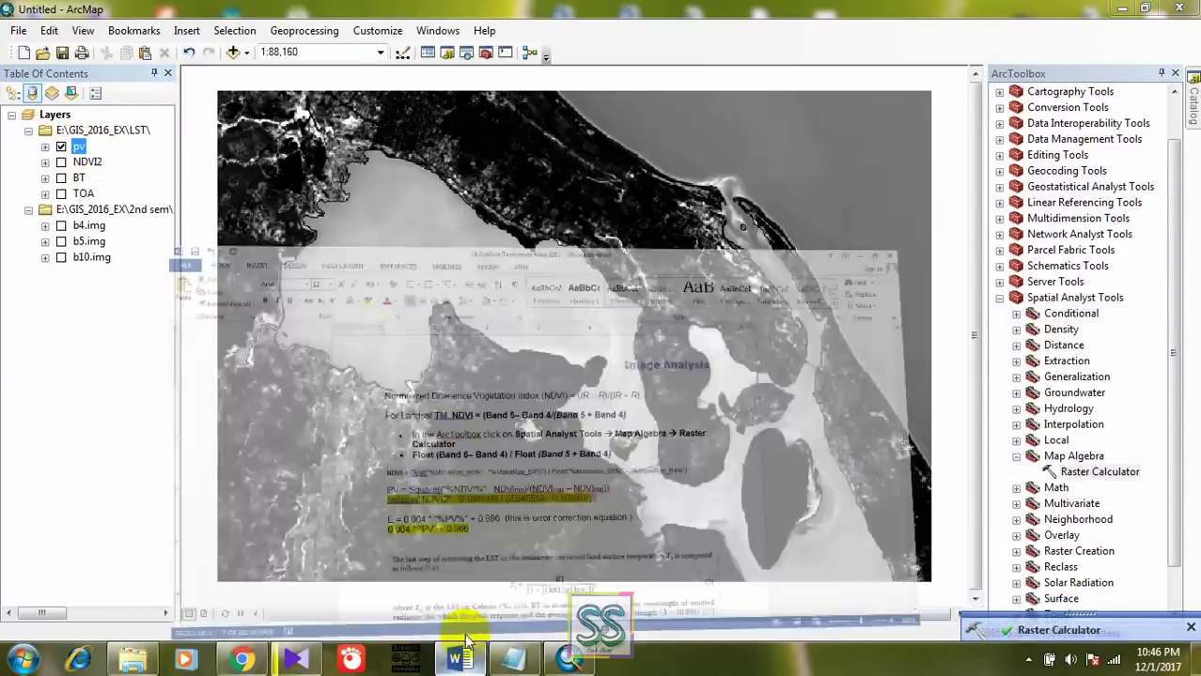
Copy the coefficient 0.004 from the E = 0.004 * "%PV%" + 0.986 equation
{"action": "double_click", "coordinate": [340, 457]}
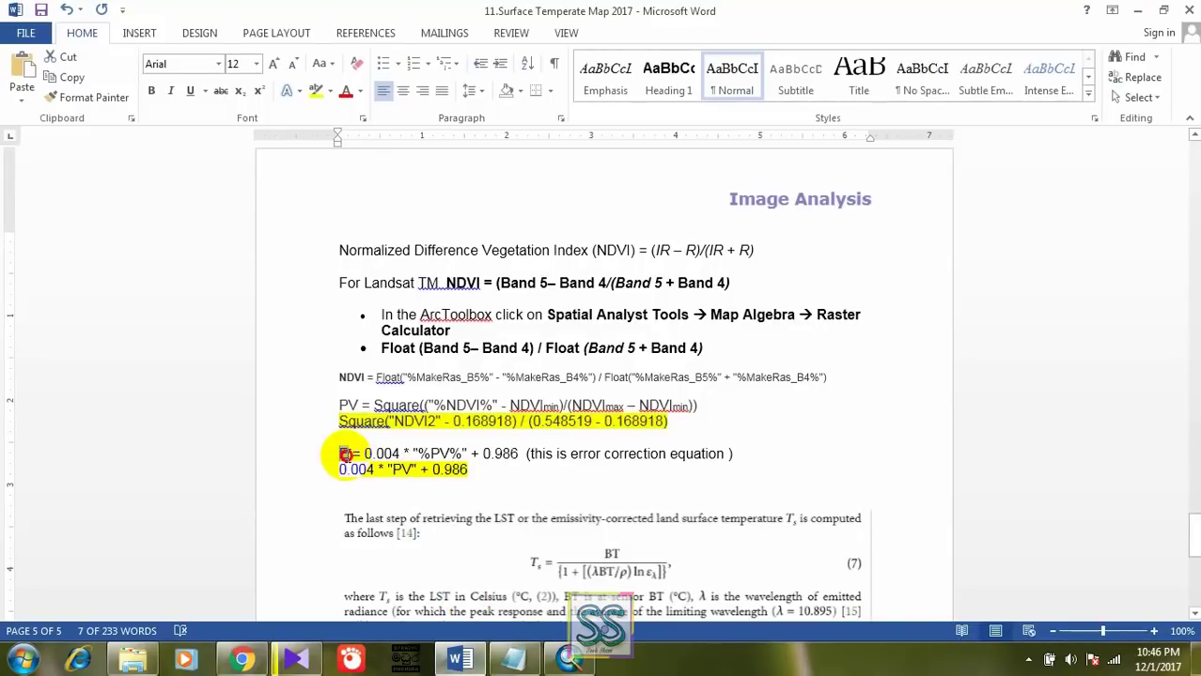
{"action": "left_click", "coordinate": [343, 457]}
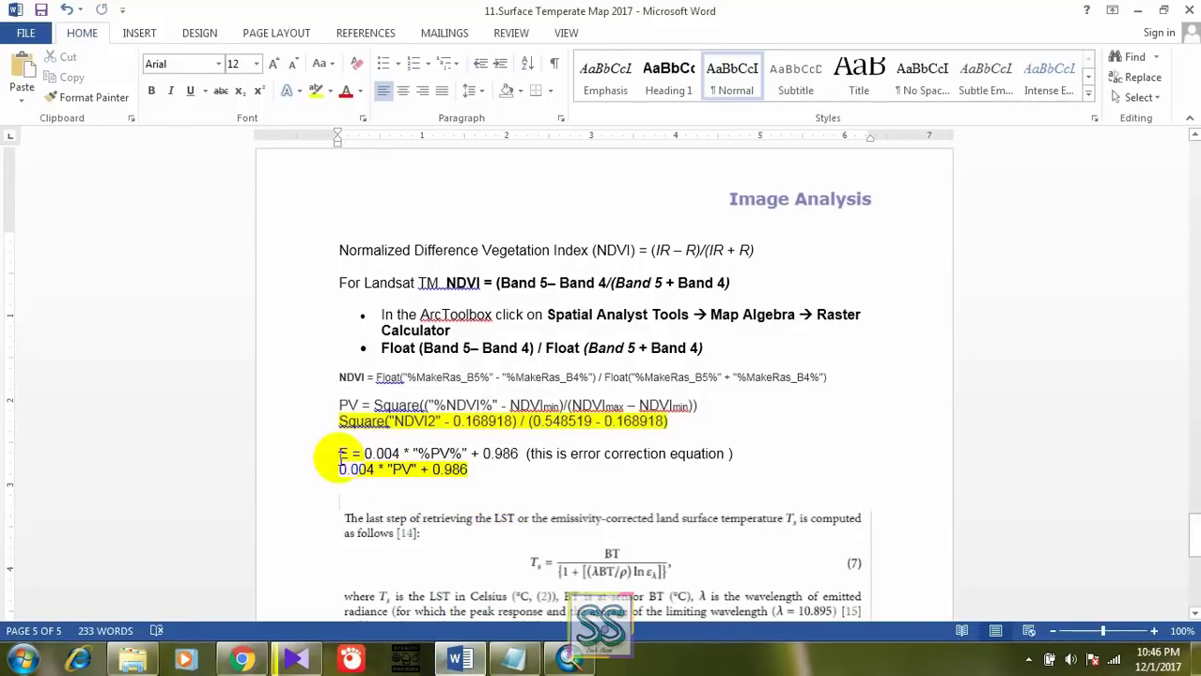
{"action": "left_click_drag", "start_coordinate": [534, 455], "coordinate": [701, 461]}
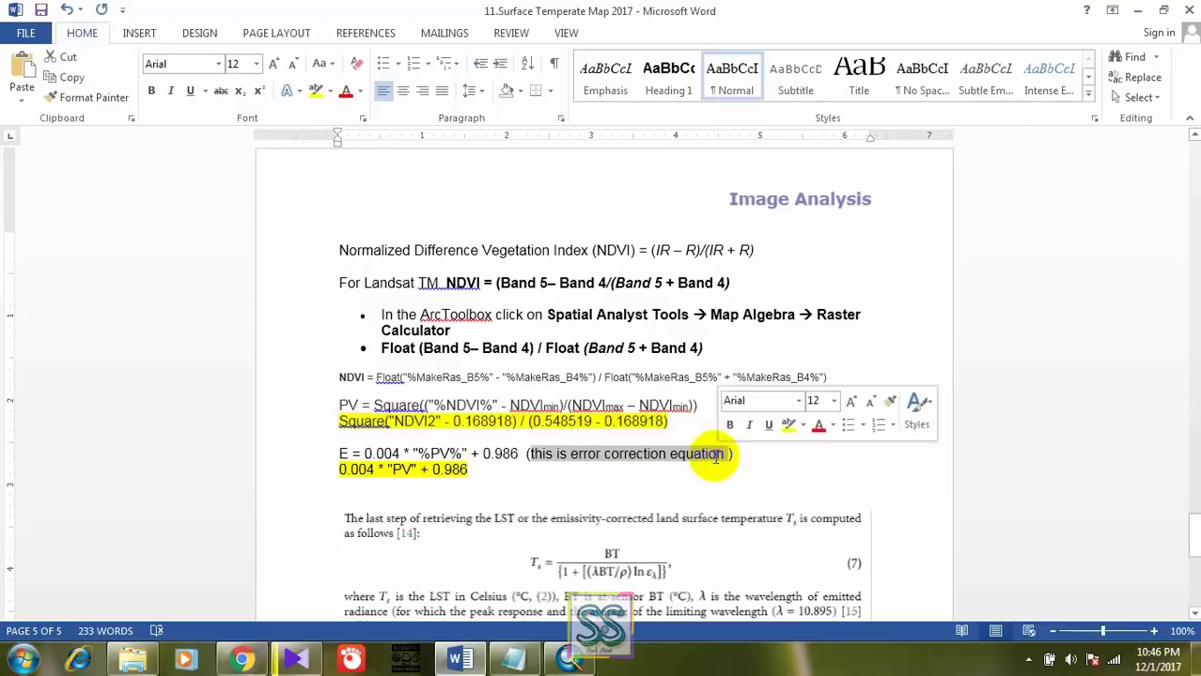
{"action": "left_click", "coordinate": [622, 493]}
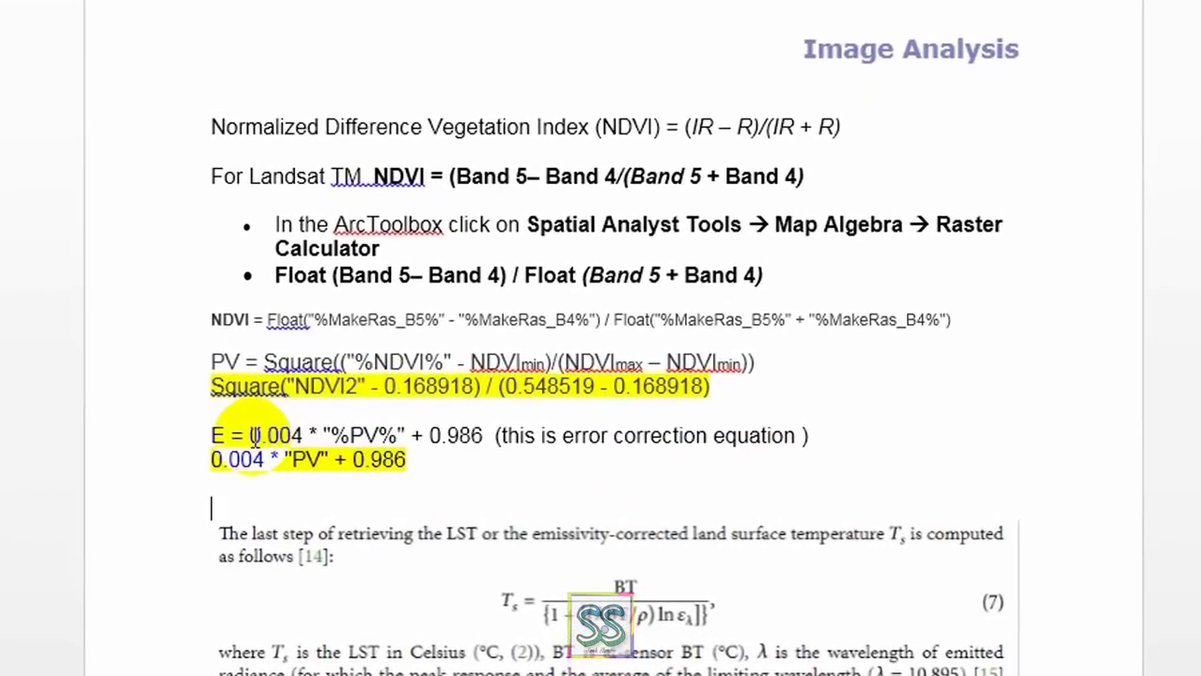
{"action": "left_click_drag", "start_coordinate": [264, 435], "coordinate": [293, 440]}
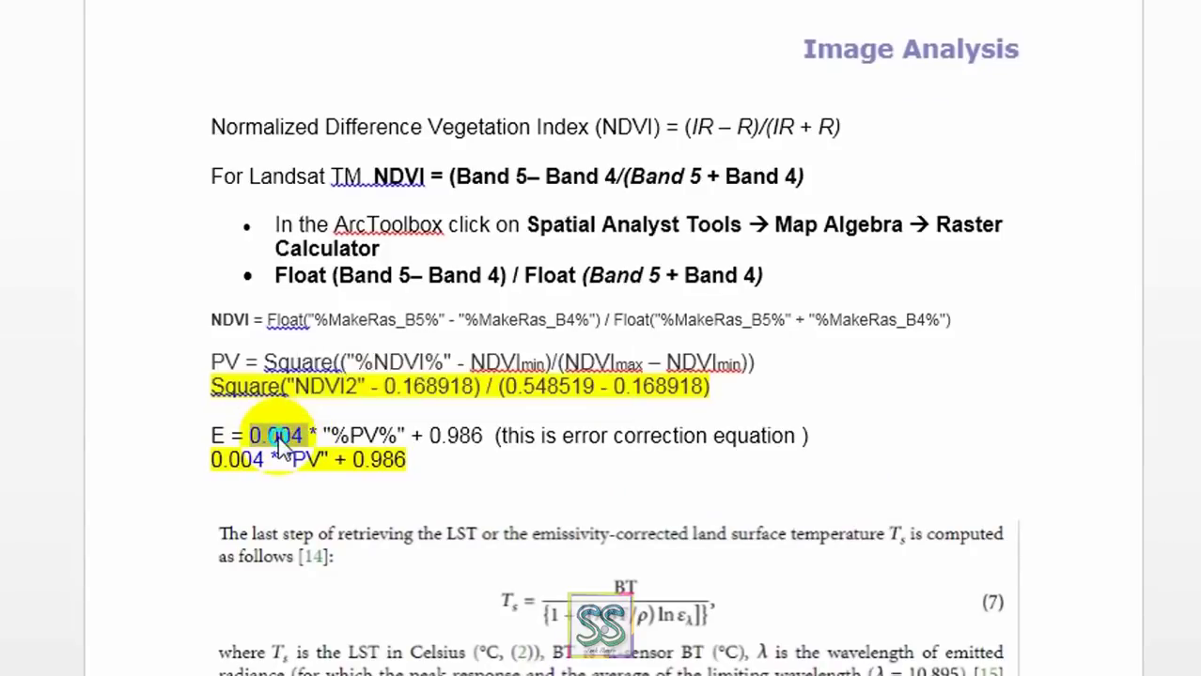
{"action": "right_click", "coordinate": [285, 437]}
{"action": "left_click", "coordinate": [337, 85]}
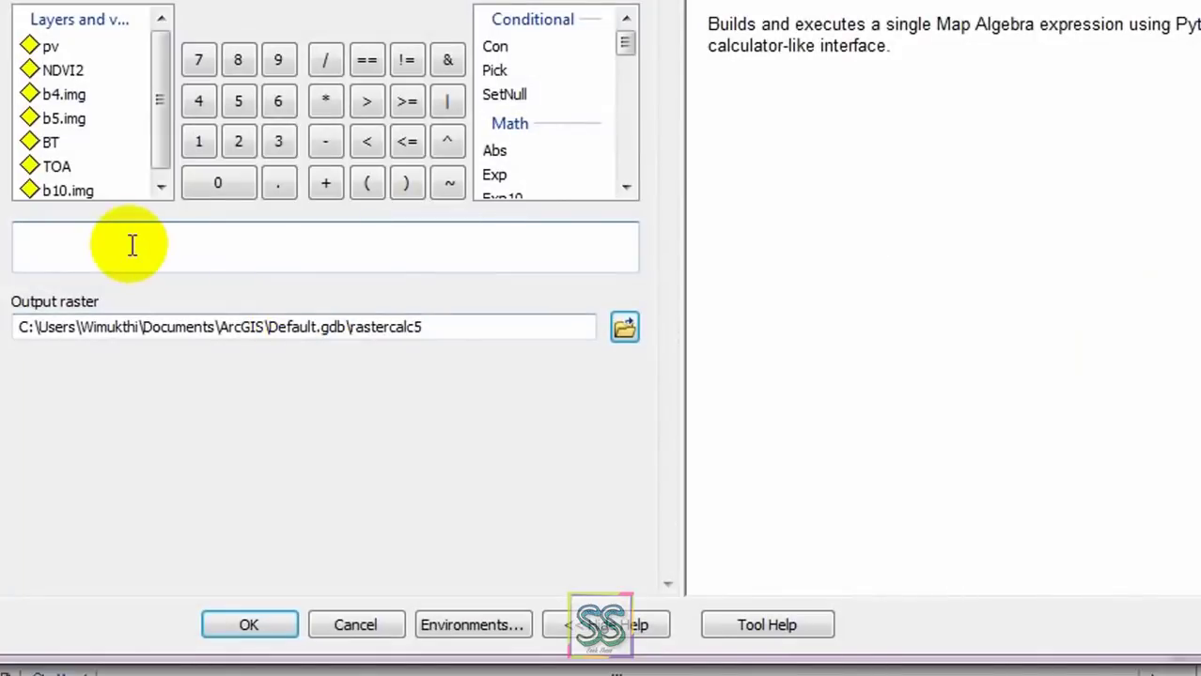
Enter 0.004 * into the expression and copy the constant 0.986 from Word
{"action": "right_click", "coordinate": [167, 247]}
{"action": "left_click", "coordinate": [161, 361]}
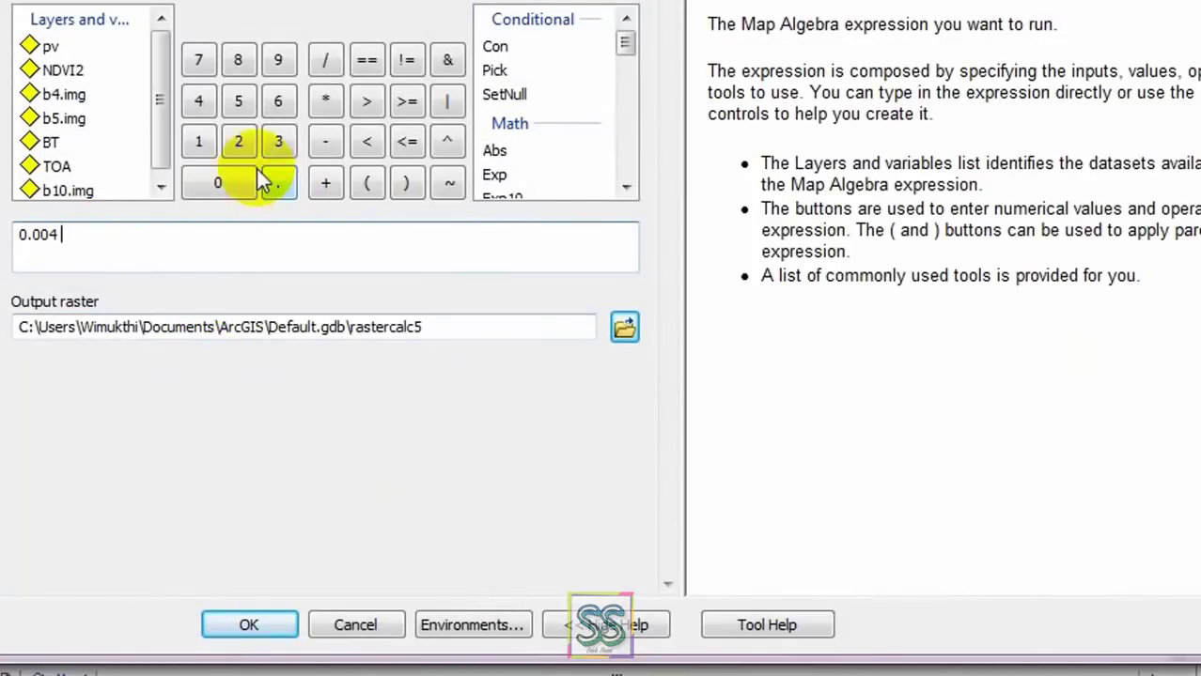
{"action": "left_click", "coordinate": [321, 103]}
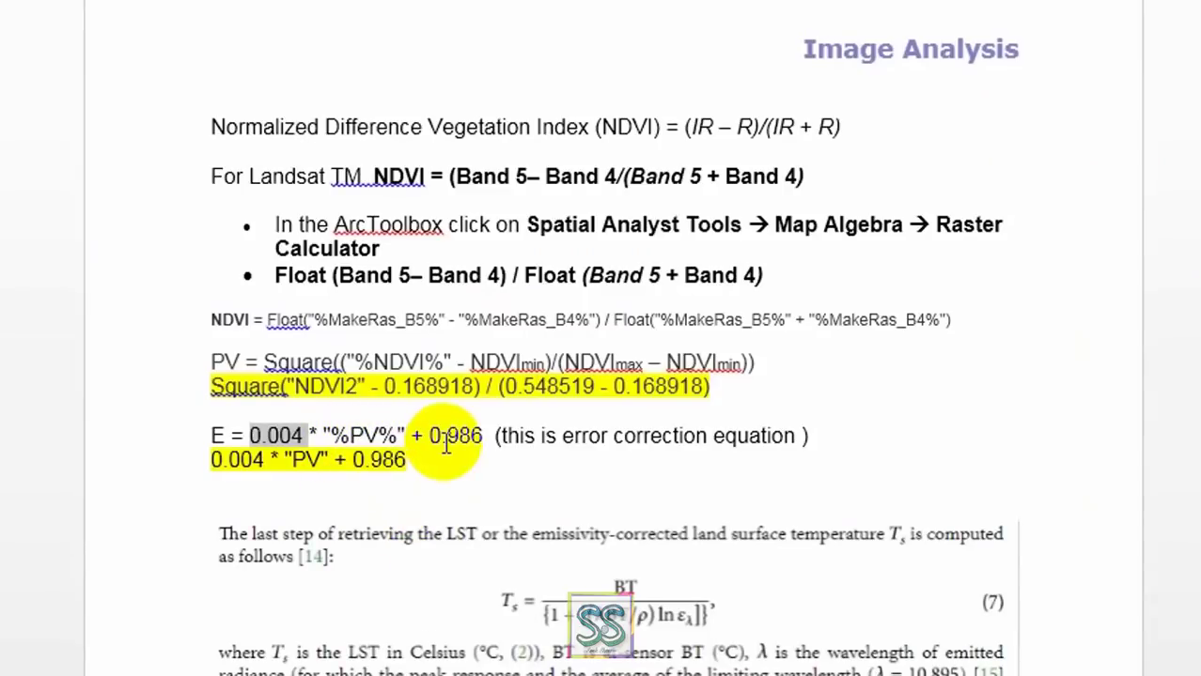
{"action": "left_click_drag", "start_coordinate": [429, 435], "coordinate": [465, 437]}
{"action": "right_click", "coordinate": [465, 437]}
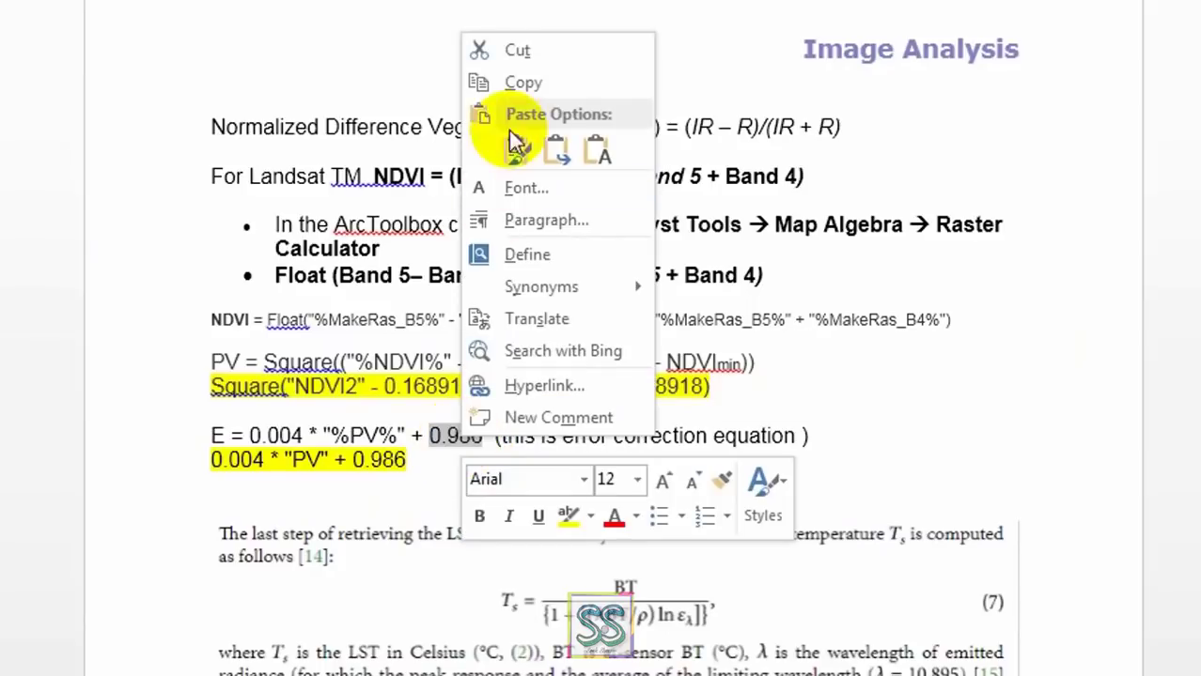
{"action": "left_click", "coordinate": [509, 83]}
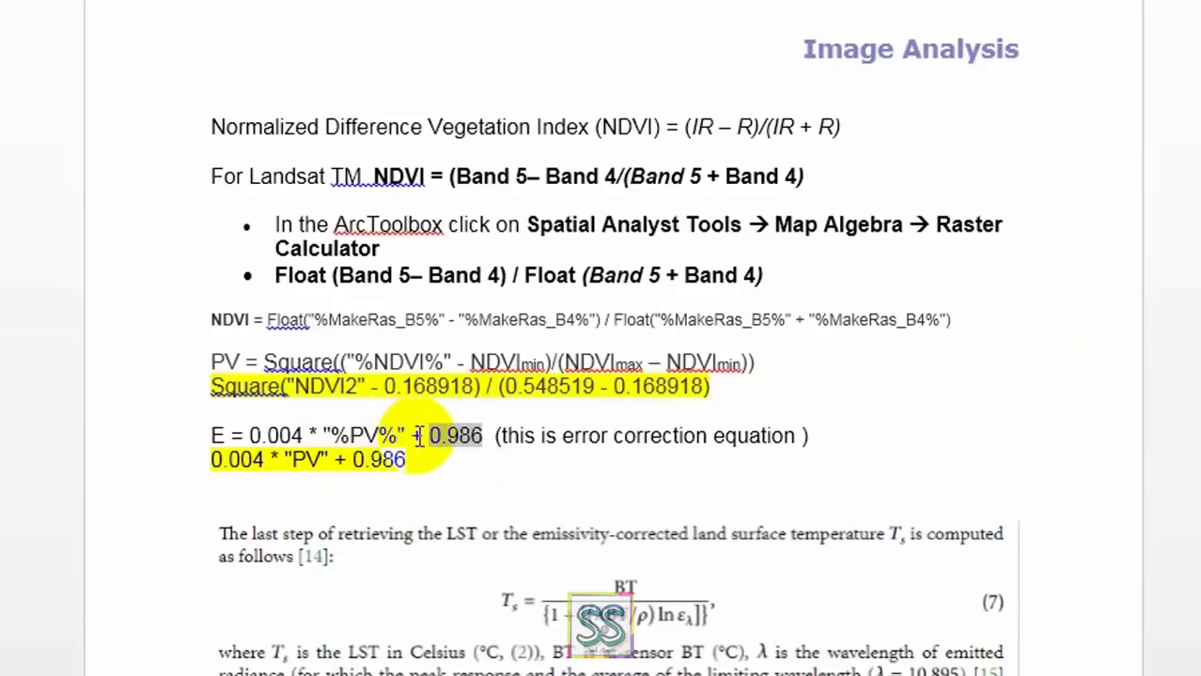
{"action": "left_click", "coordinate": [606, 673]}
{"action": "left_click", "coordinate": [620, 611]}
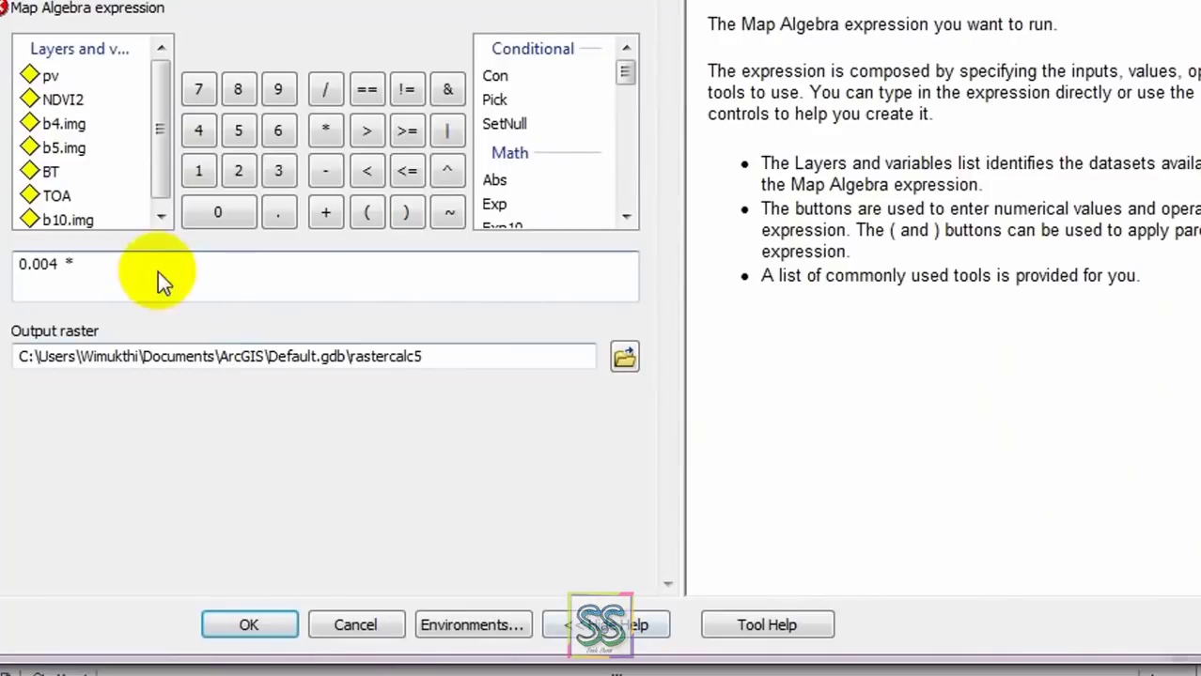
Complete the expression as 0.004 * "pv" + 0.986 and open the output raster save location
{"action": "double_click", "coordinate": [51, 79]}
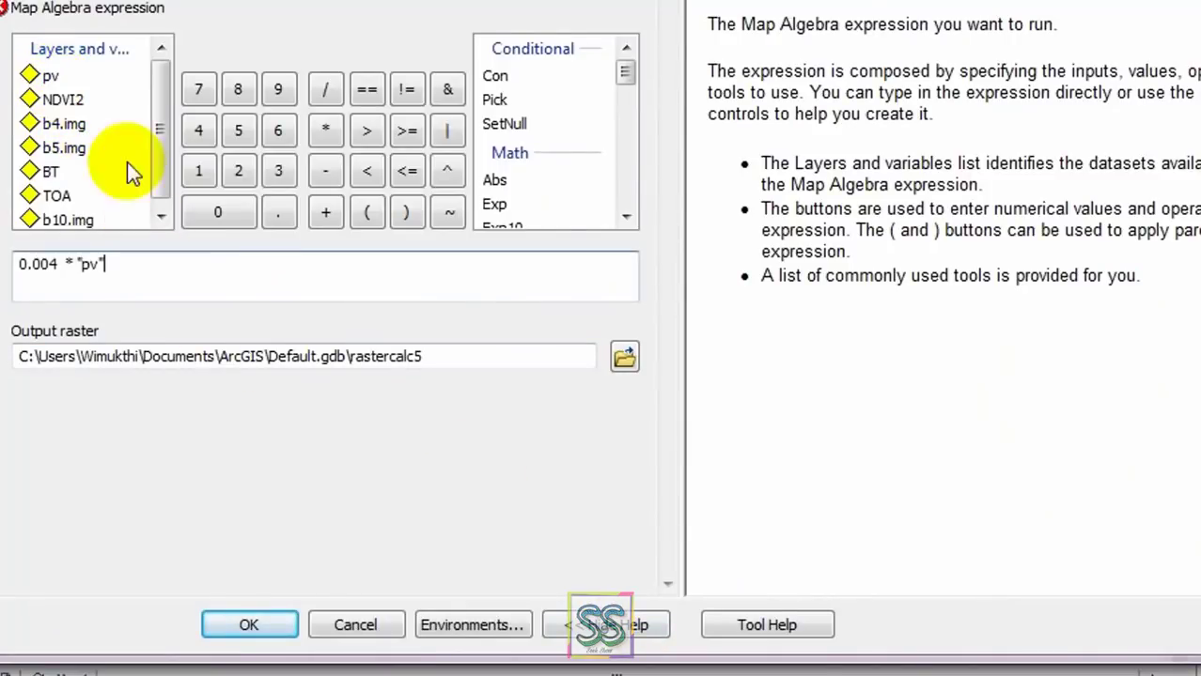
{"action": "left_click", "coordinate": [322, 215]}
{"action": "right_click", "coordinate": [166, 264]}
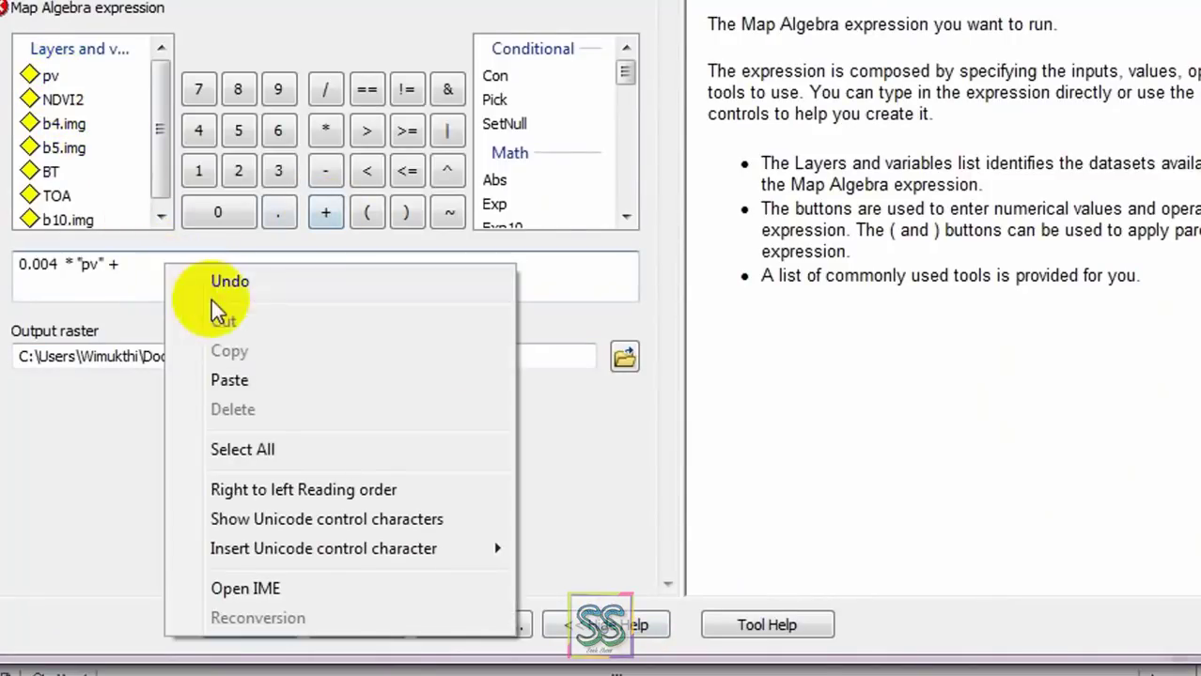
{"action": "left_click", "coordinate": [236, 378]}
{"action": "left_click_drag", "start_coordinate": [176, 268], "coordinate": [17, 265]}
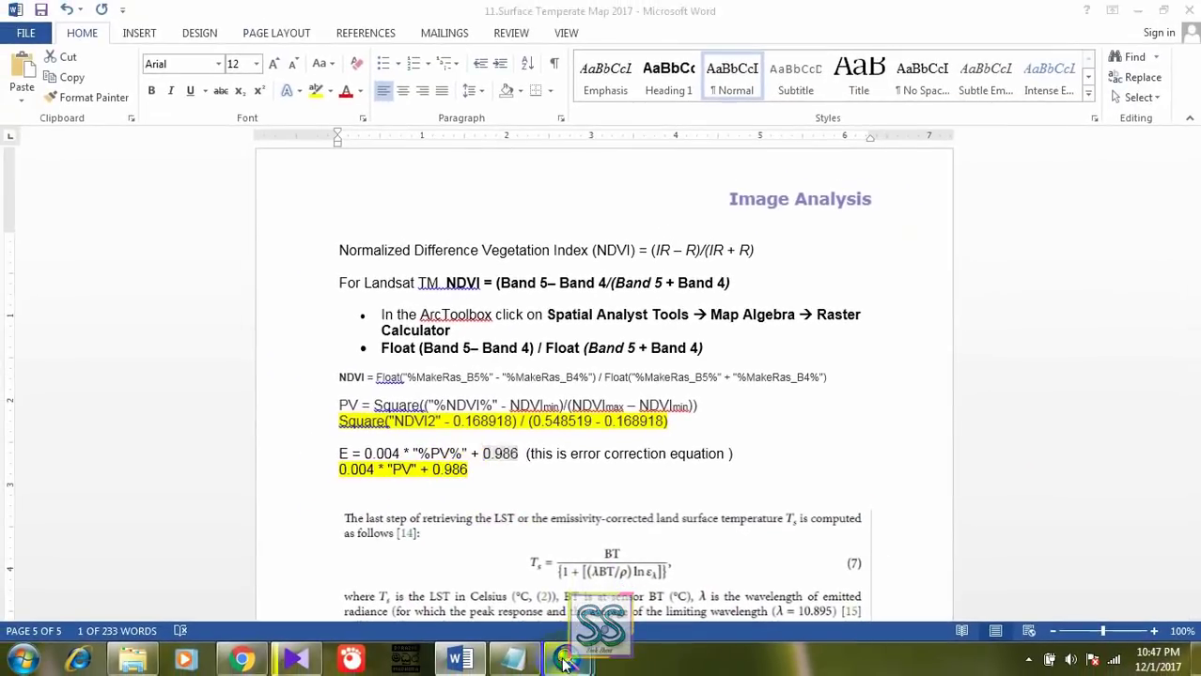
{"action": "left_click", "coordinate": [564, 664]}
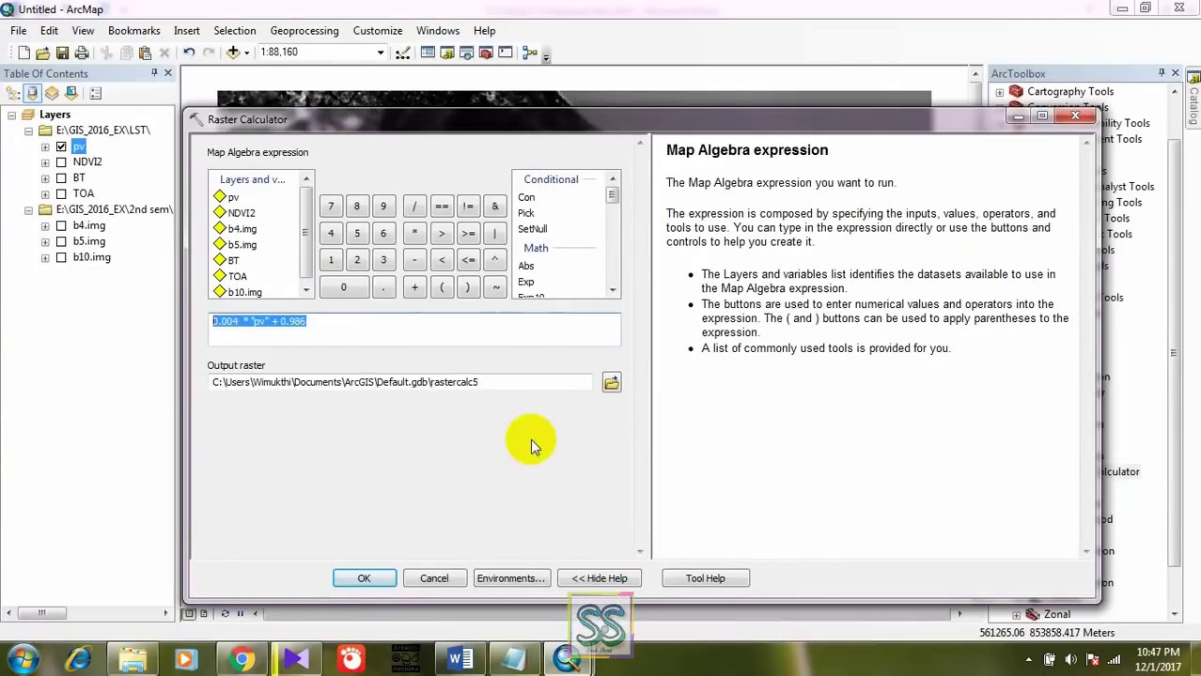
{"action": "left_click", "coordinate": [610, 382]}
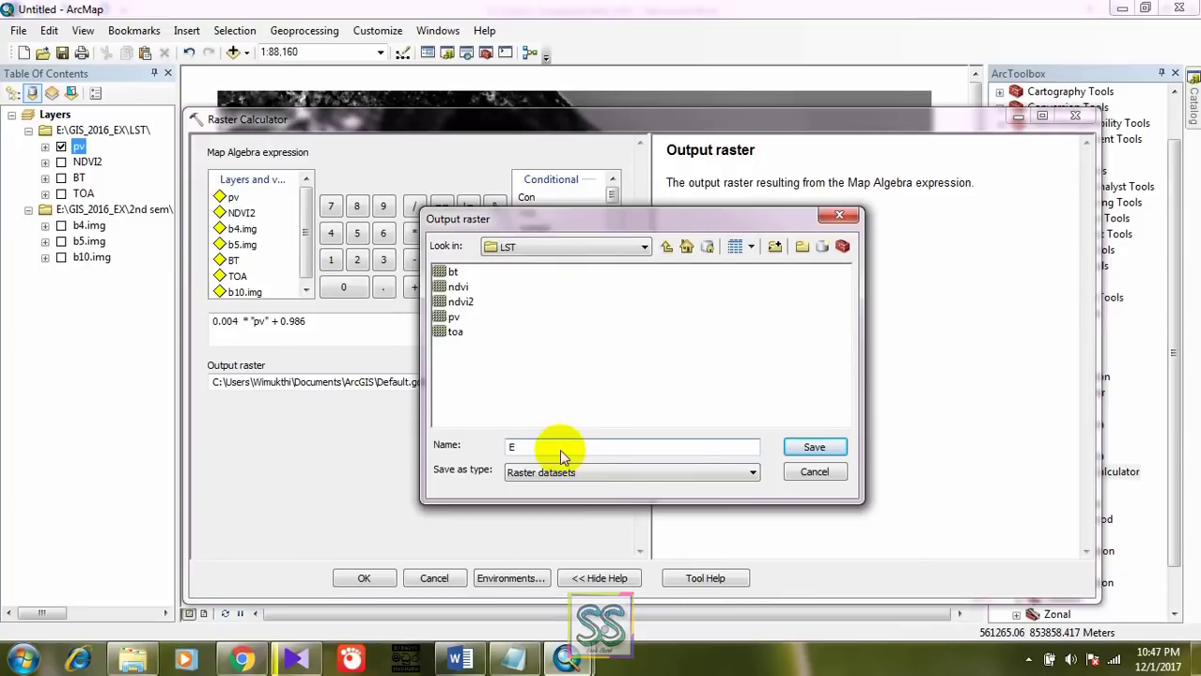
Save the output as E in the LST folder and create the emissivity raster (0.986–0.987518)
{"action": "left_click", "coordinate": [814, 448]}
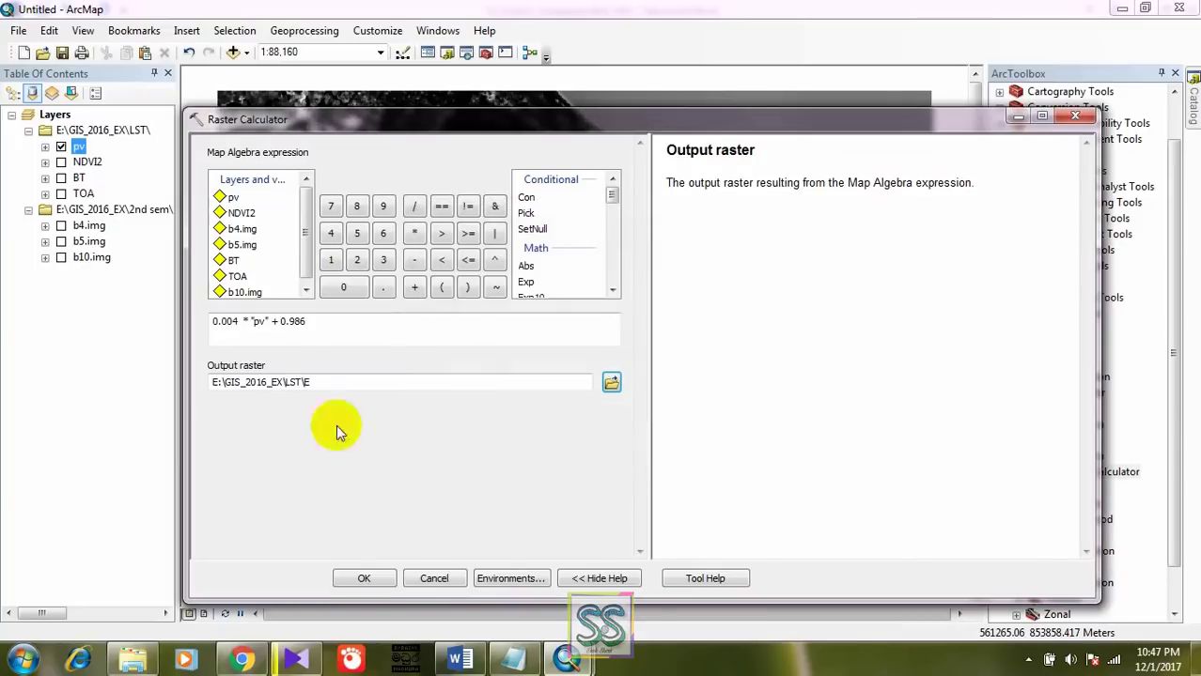
{"action": "left_click", "coordinate": [363, 579]}
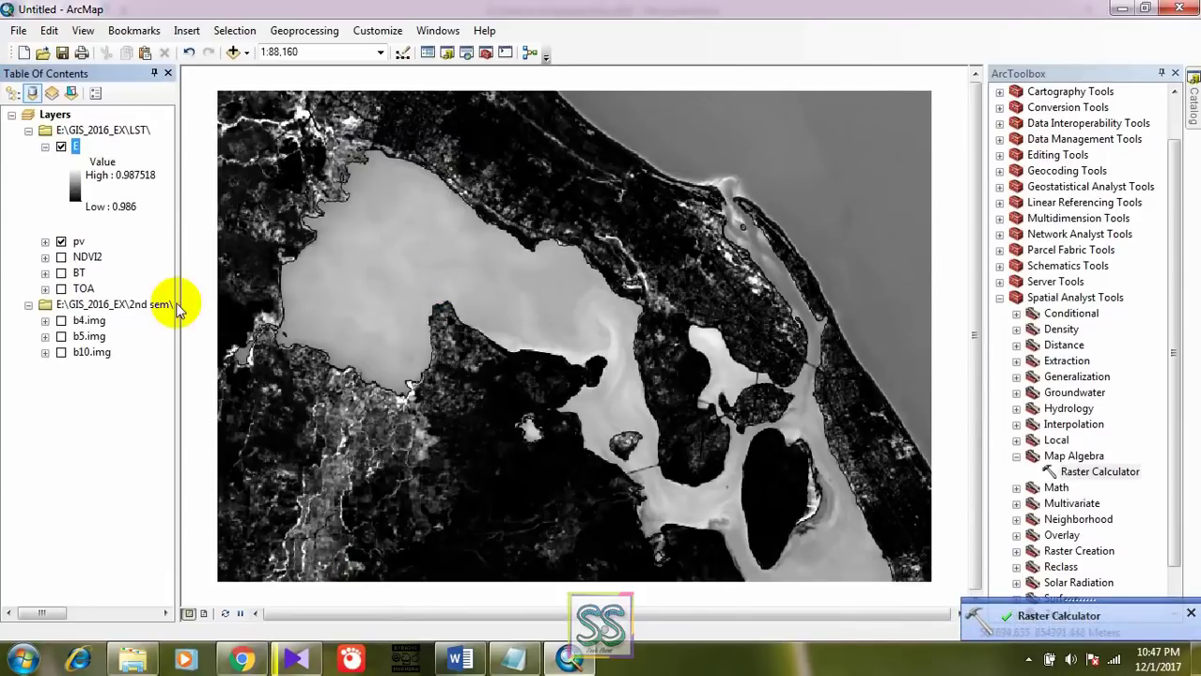
{"action": "left_click", "coordinate": [44, 146]}
Hide the pv layer and return to the Word formula document
{"action": "left_click", "coordinate": [44, 163]}
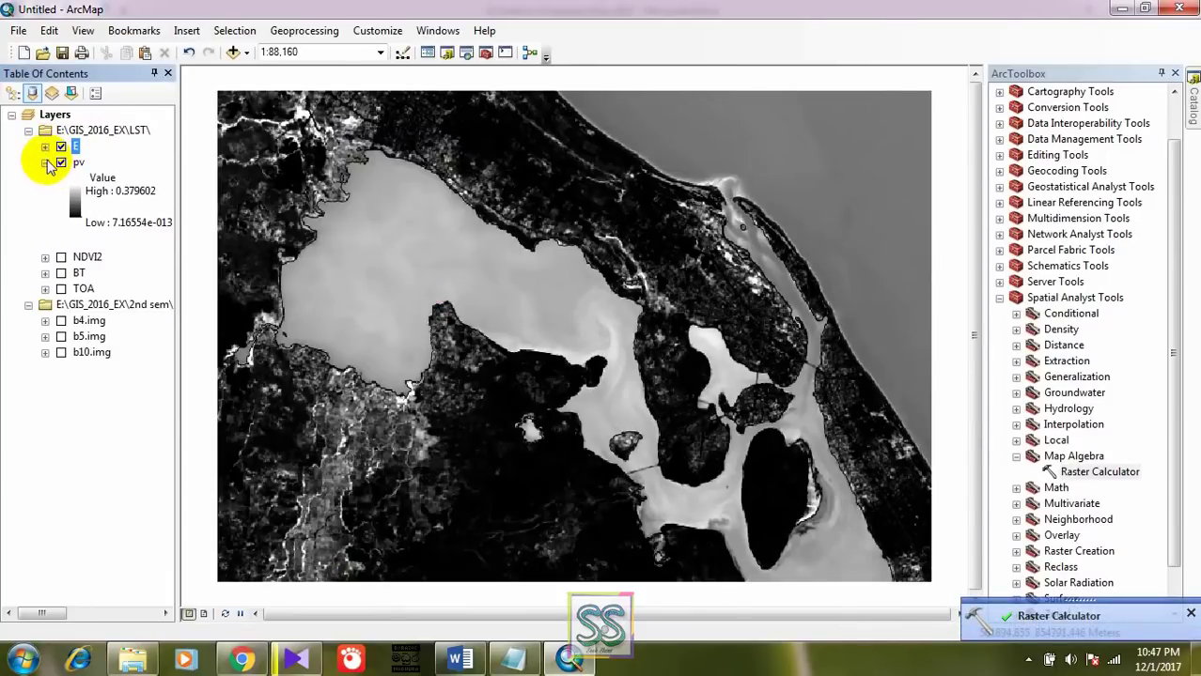
{"action": "left_click", "coordinate": [44, 163]}
{"action": "left_click", "coordinate": [61, 163]}
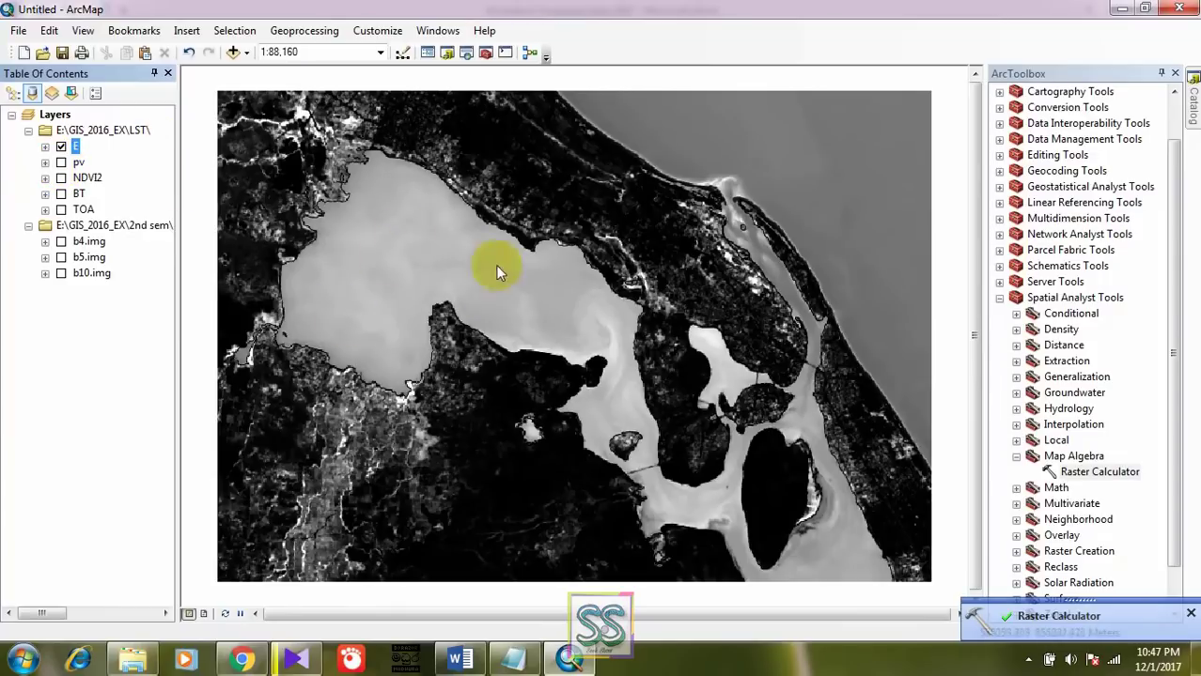
{"action": "left_click", "coordinate": [459, 659]}
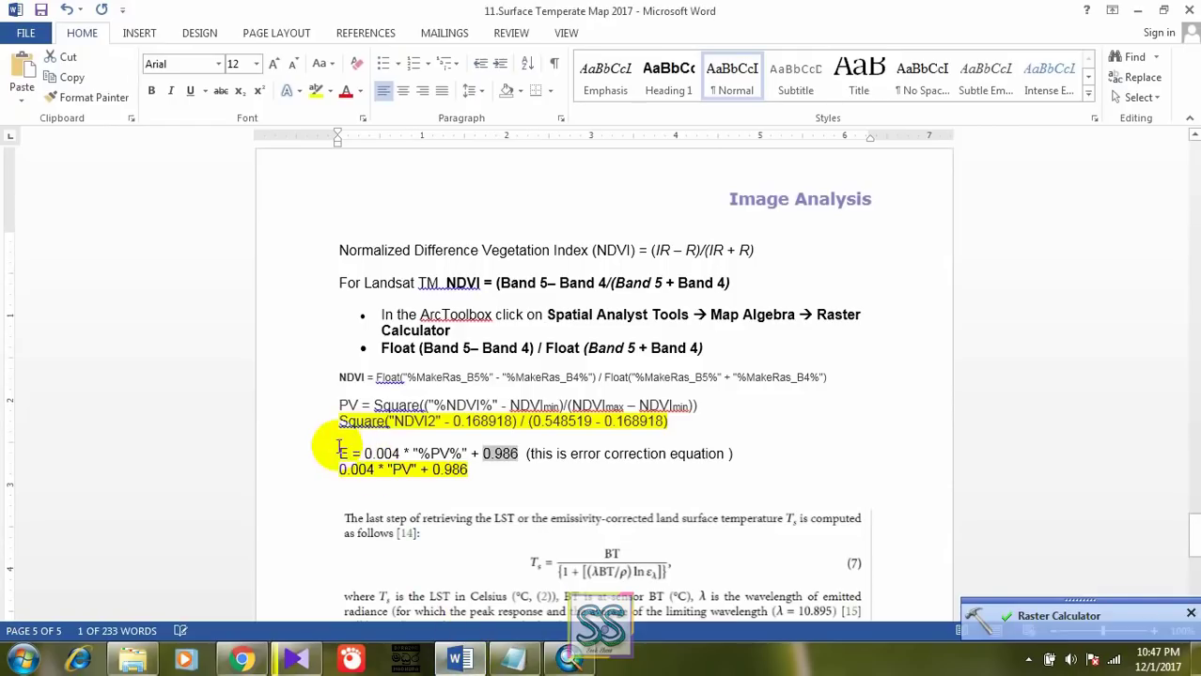
Review the LST formula and surrounding notes in the Word document
{"action": "scroll", "coordinate": [343, 451], "scroll_direction": "down", "scroll_amount": 5}
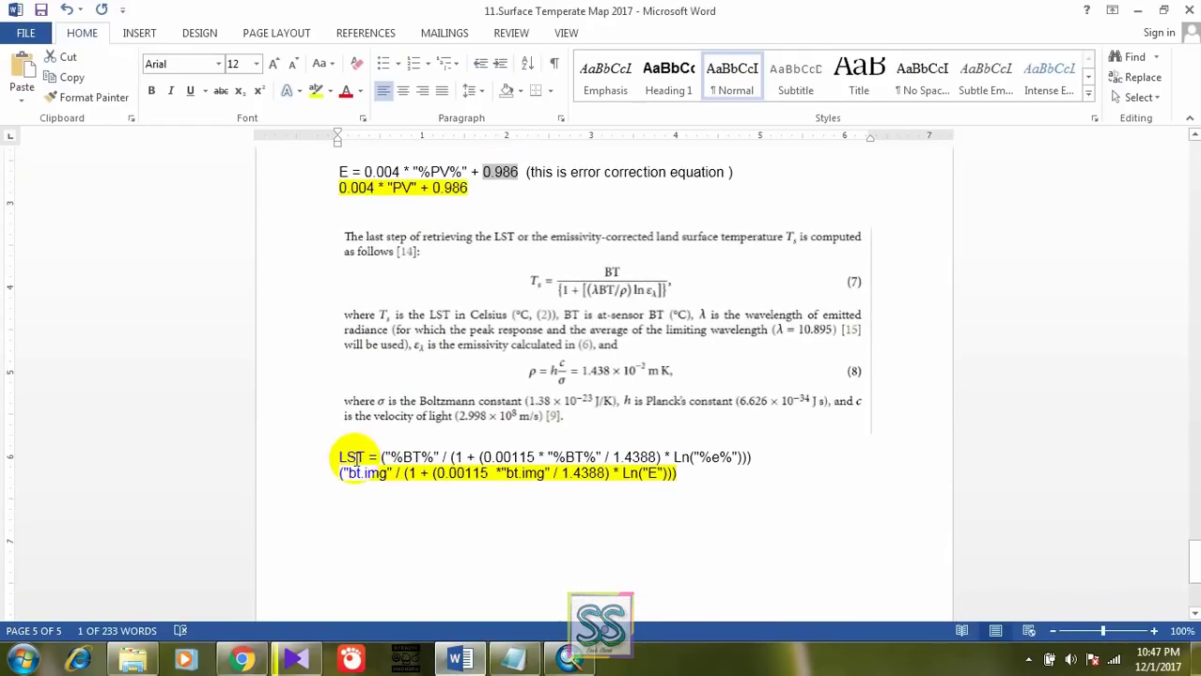
{"action": "left_click_drag", "start_coordinate": [340, 457], "coordinate": [714, 455]}
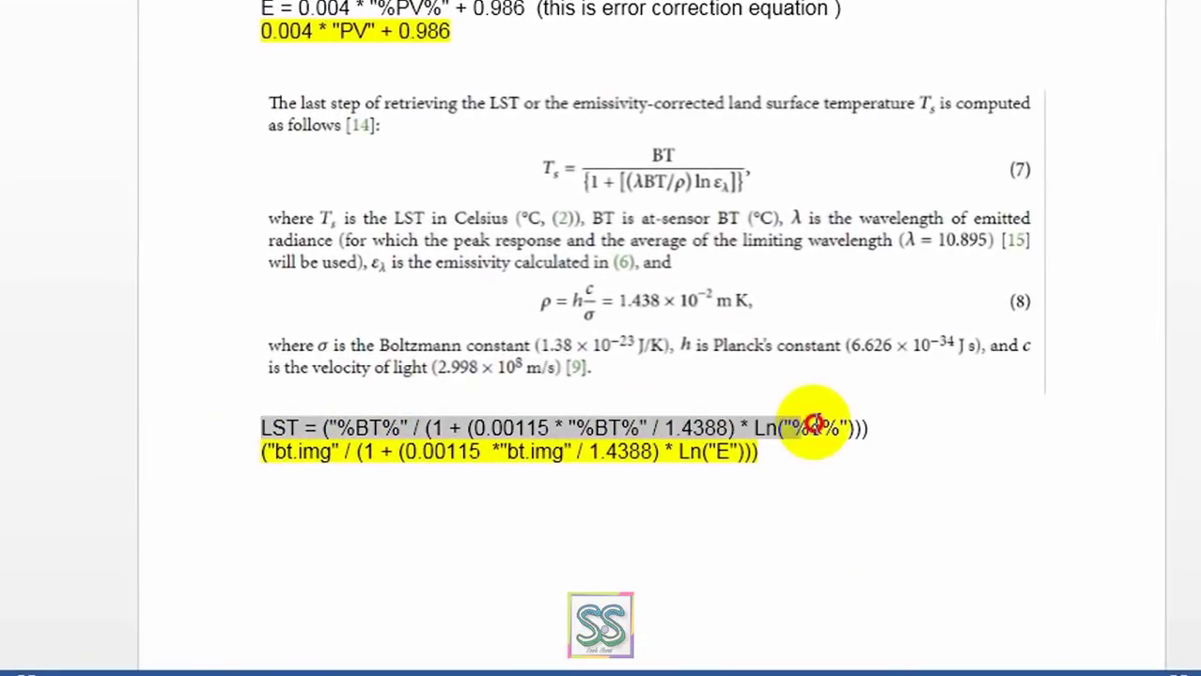
{"action": "left_click_drag", "start_coordinate": [813, 425], "coordinate": [884, 421]}
{"action": "scroll", "coordinate": [424, 394], "scroll_direction": "up", "scroll_amount": 3}
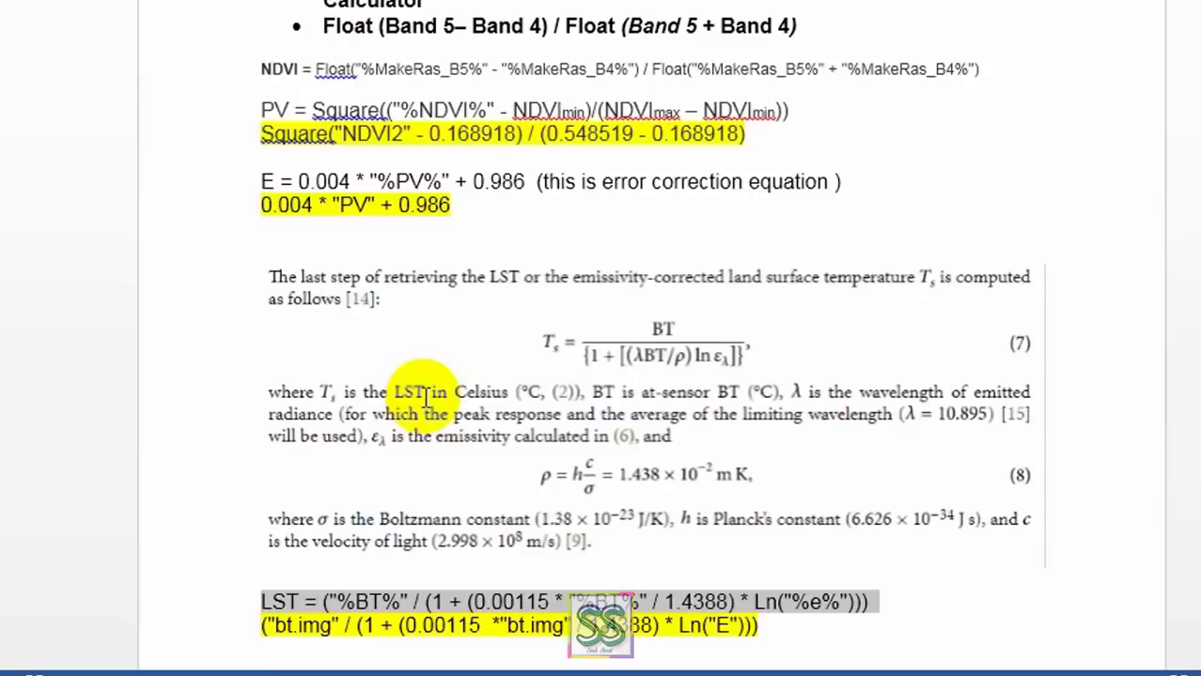
{"action": "scroll", "coordinate": [500, 357], "scroll_direction": "up", "scroll_amount": 20}
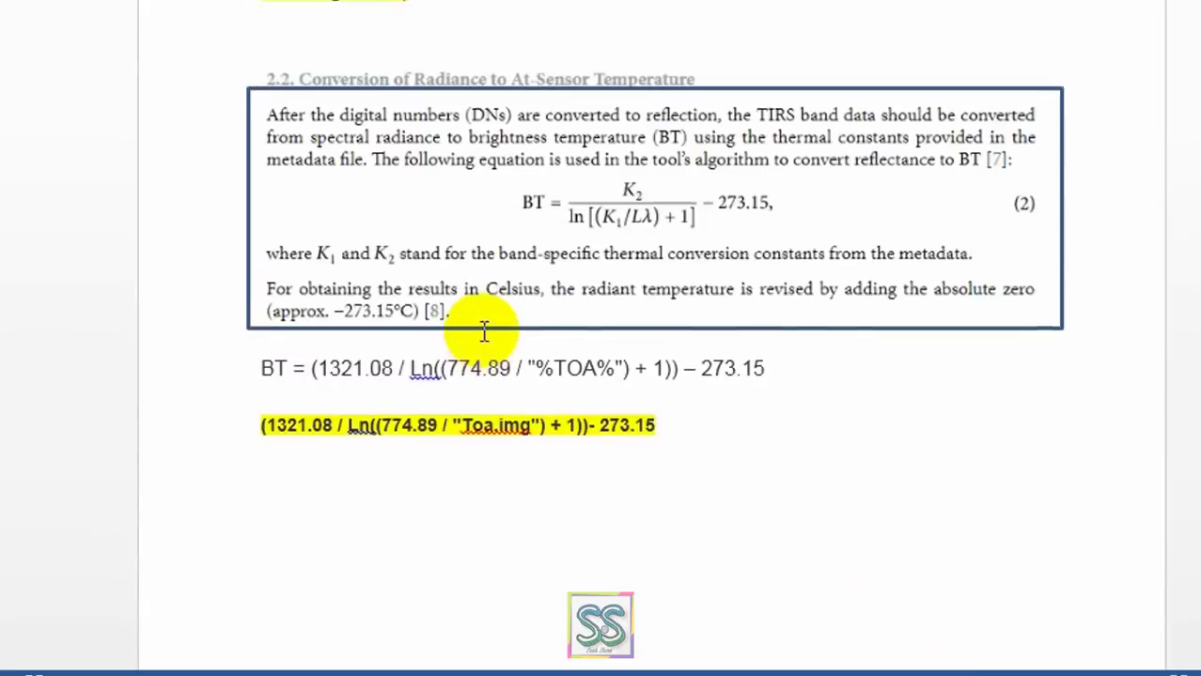
{"action": "scroll", "coordinate": [484, 331], "scroll_direction": "up", "scroll_amount": 15}
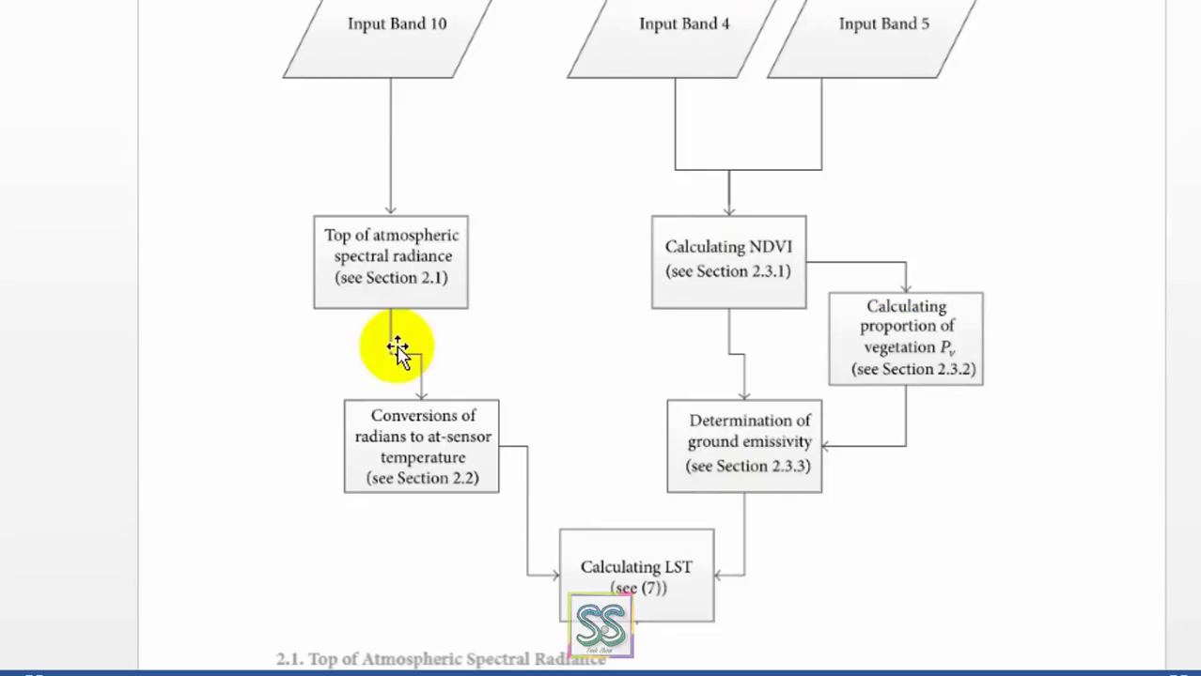
{"action": "scroll", "coordinate": [610, 519], "scroll_direction": "down", "scroll_amount": 20}
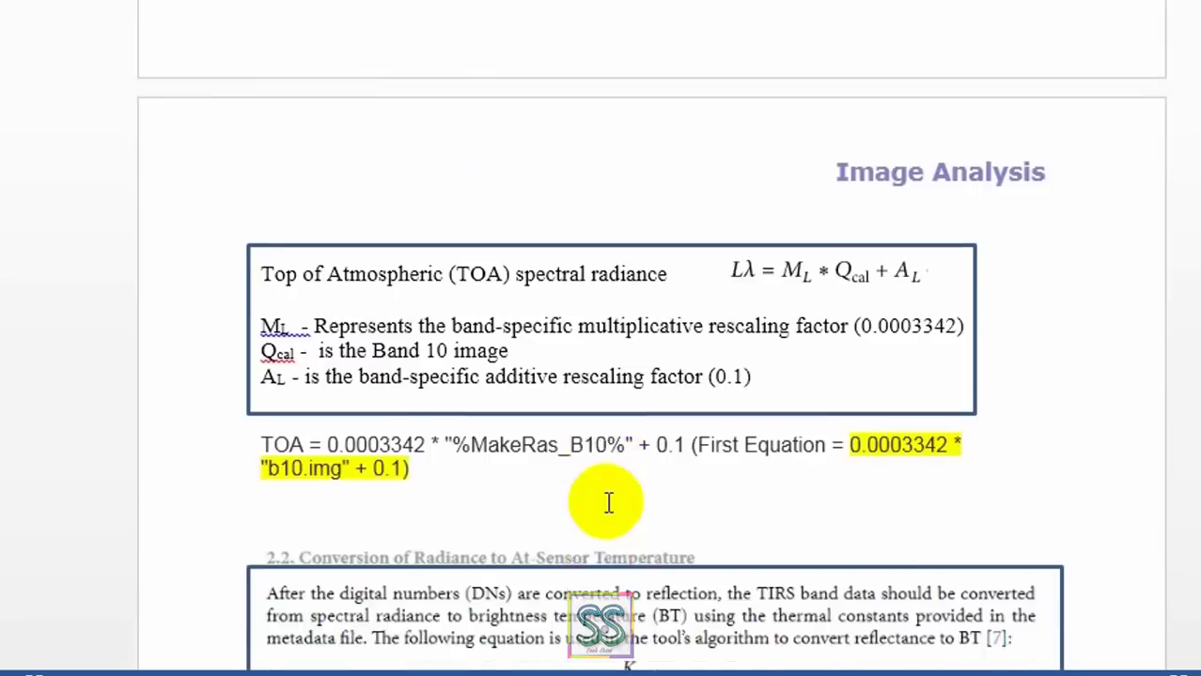
{"action": "scroll", "coordinate": [597, 489], "scroll_direction": "down", "scroll_amount": 20}
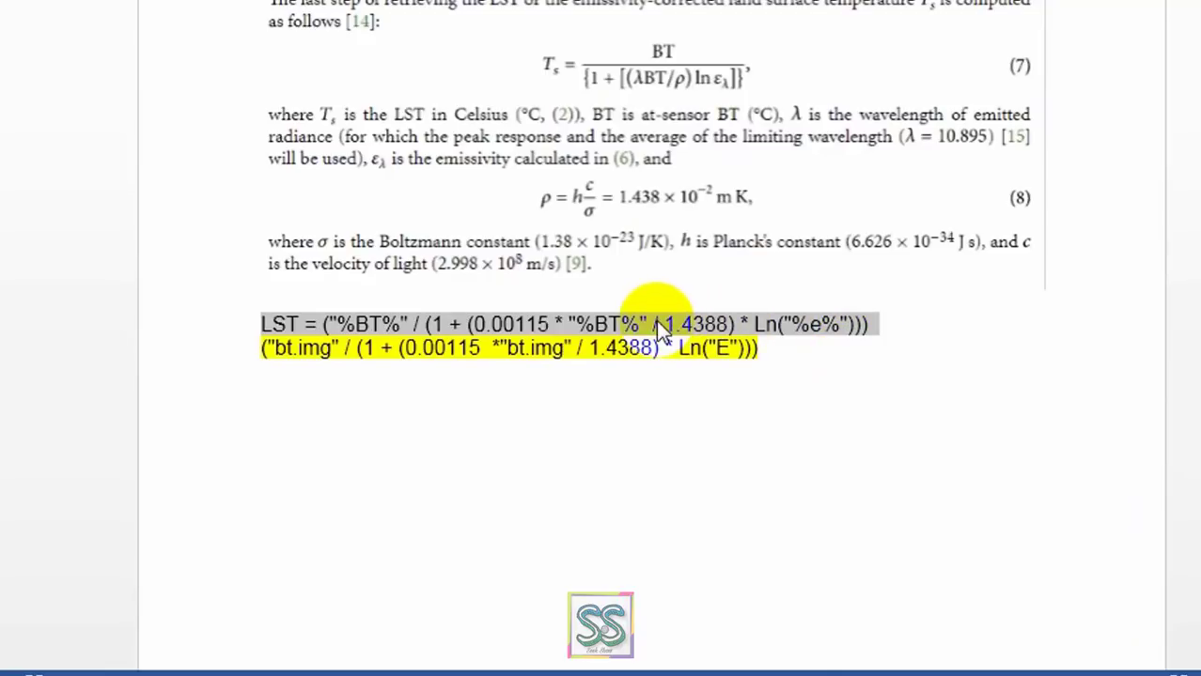
{"action": "scroll", "coordinate": [657, 310], "scroll_direction": "up", "scroll_amount": 2}
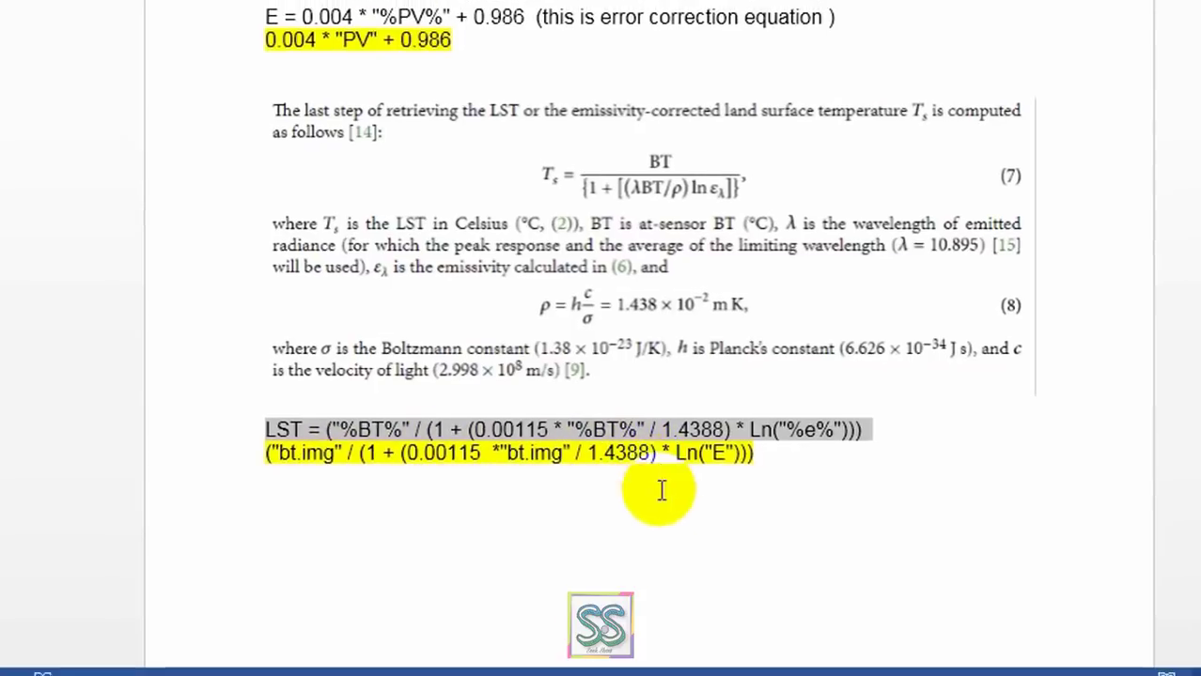
Copy the yellow-highlighted LST formula using bt.img and E, then return to ArcMap
{"action": "left_click_drag", "start_coordinate": [363, 458], "coordinate": [622, 473]}
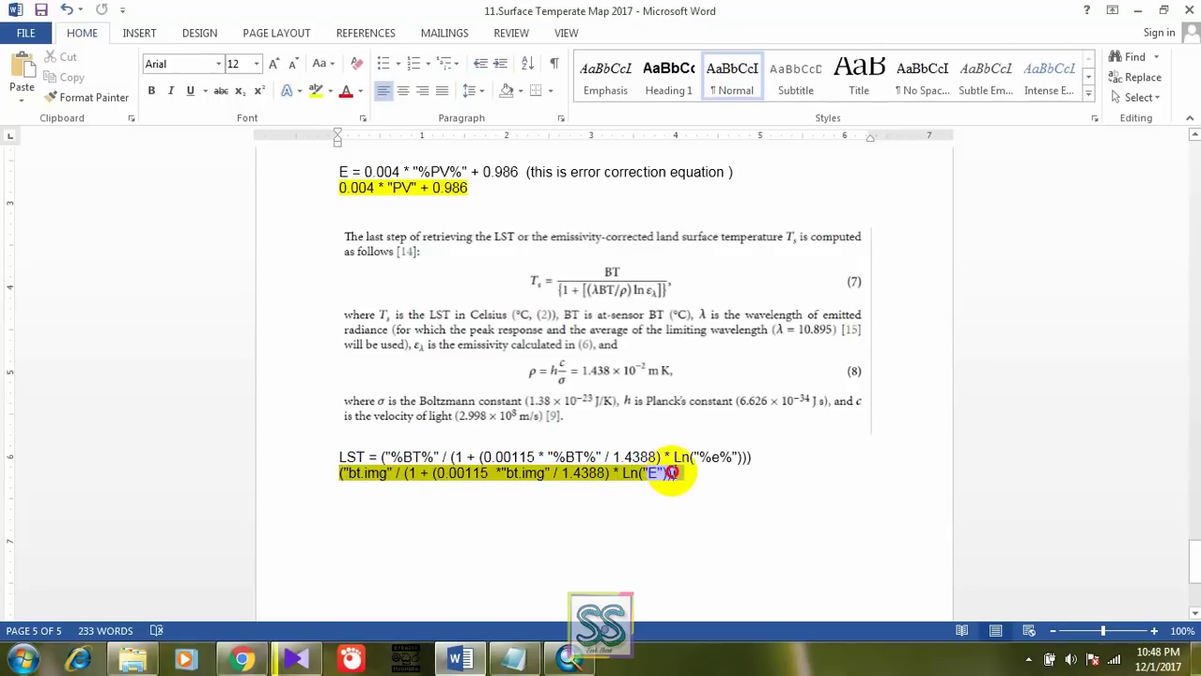
{"action": "left_click_drag", "start_coordinate": [674, 473], "coordinate": [673, 475]}
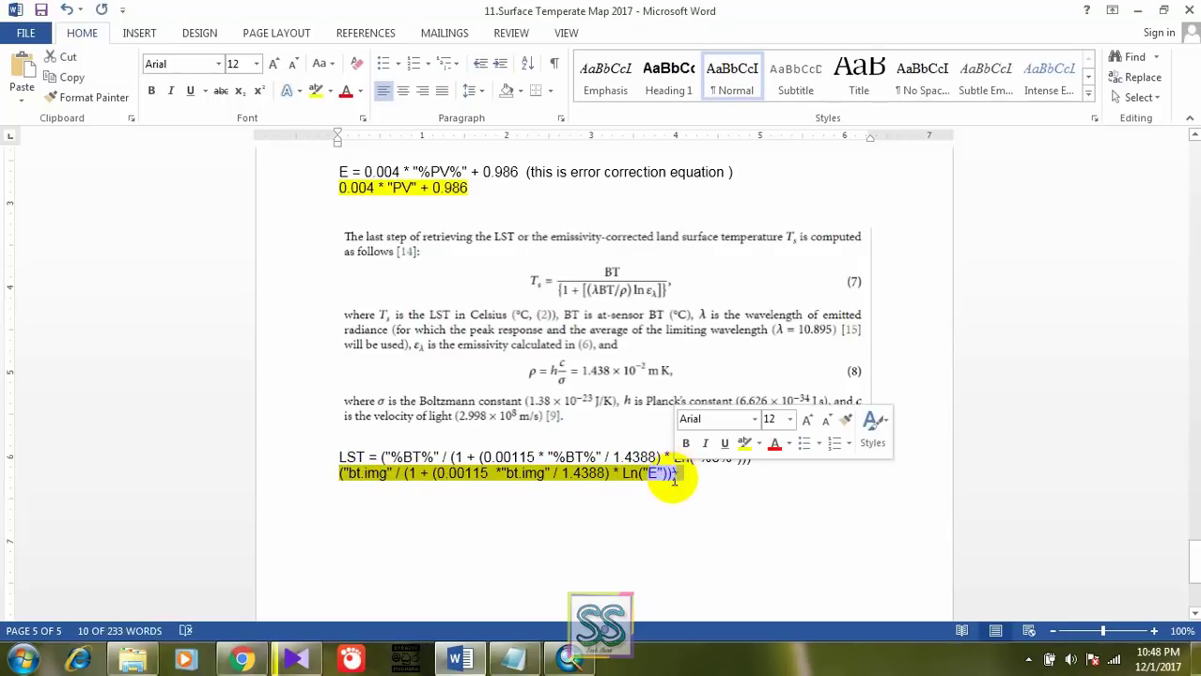
{"action": "right_click", "coordinate": [567, 486]}
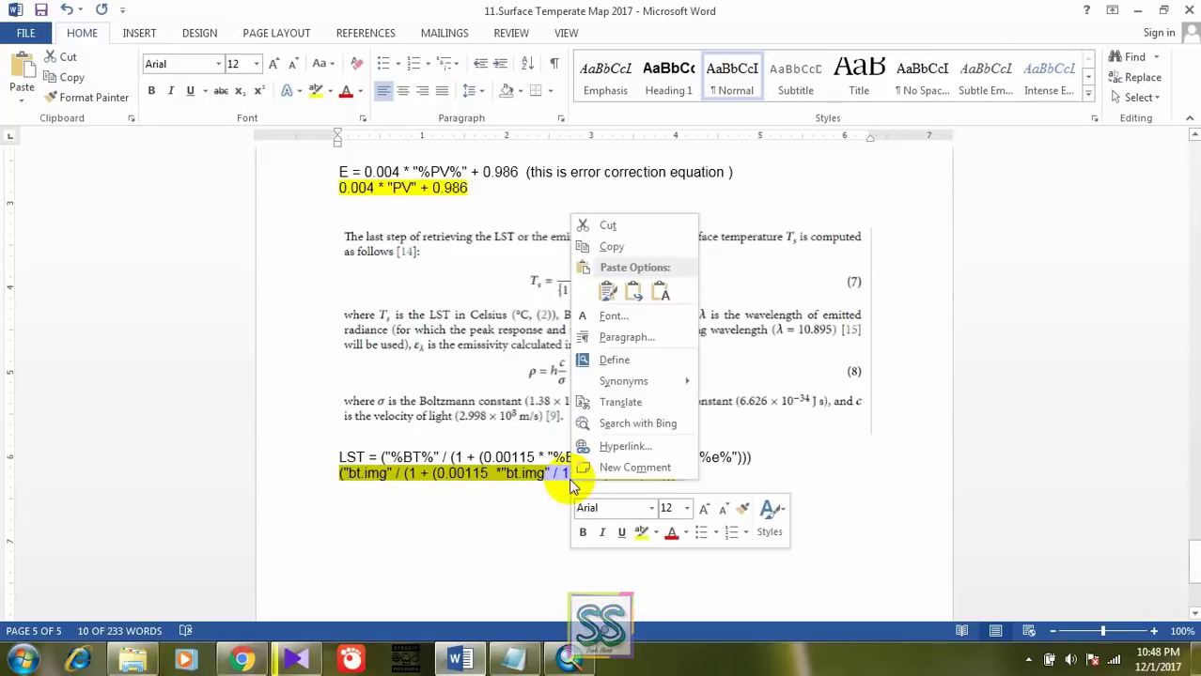
{"action": "left_click", "coordinate": [612, 247]}
{"action": "left_click", "coordinate": [569, 660]}
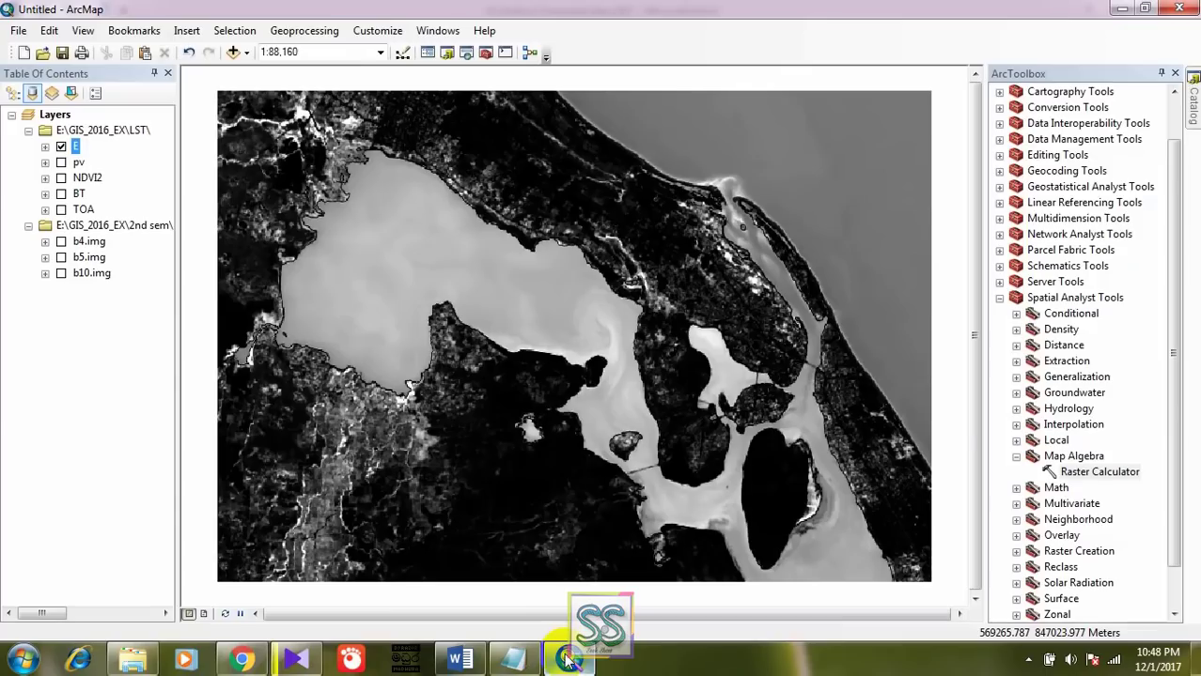
Open Raster Calculator and paste in the LST expression
{"action": "double_click", "coordinate": [1083, 472]}
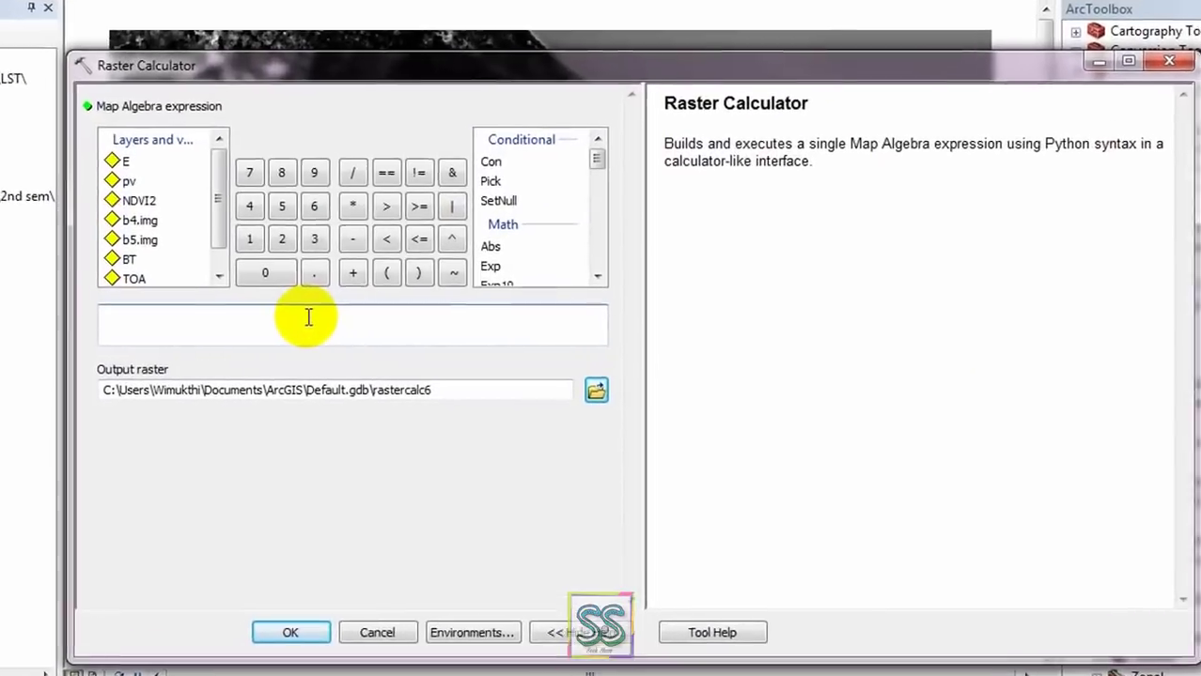
{"action": "type", "text": "(\"BT\" / (1 + (0.00115 * \"BT\" / 1.4388) * Ln(\"E\")))"}
{"action": "left_click_drag", "start_coordinate": [294, 318], "coordinate": [46, 317]}
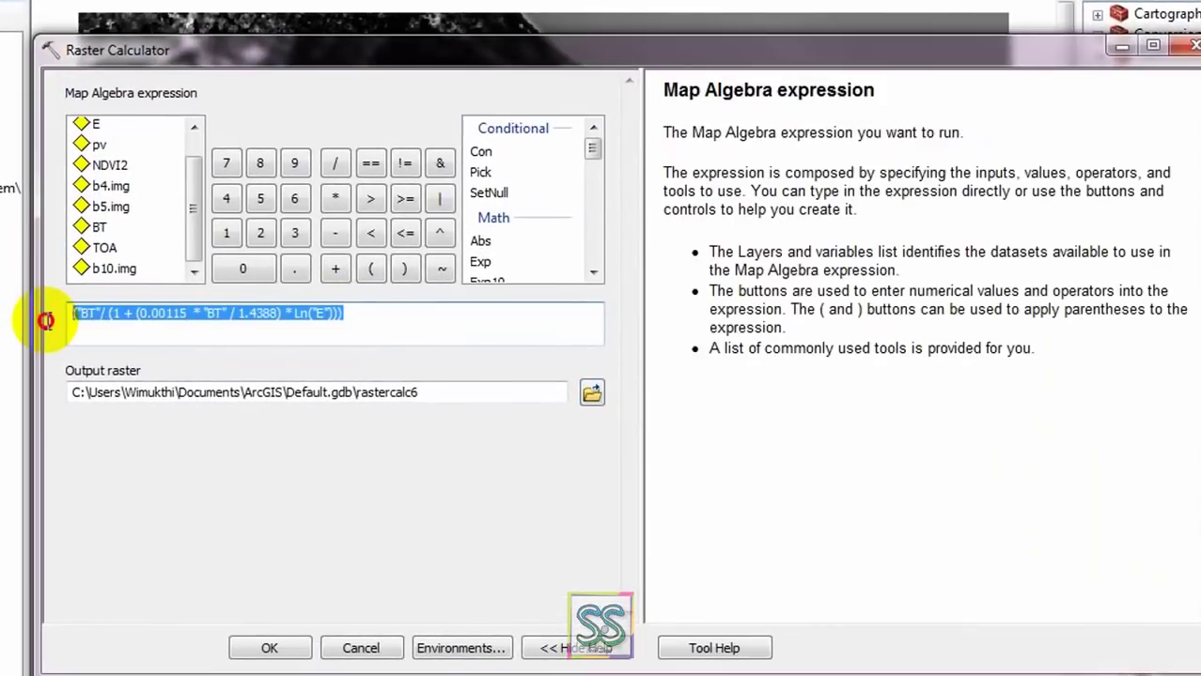
{"action": "left_click", "coordinate": [184, 316]}
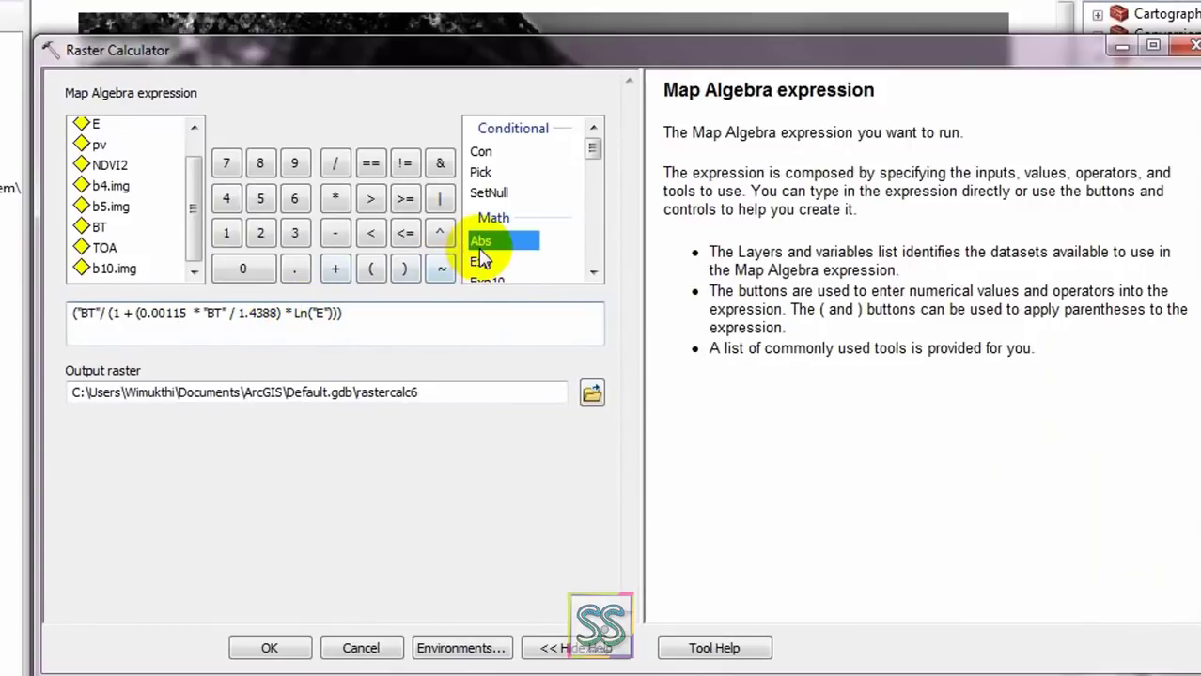
Check the ln function and constants 0.00115 and 1.4388 against Word, then browse for the output location
{"action": "scroll", "coordinate": [480, 254], "scroll_direction": "down", "scroll_amount": 3}
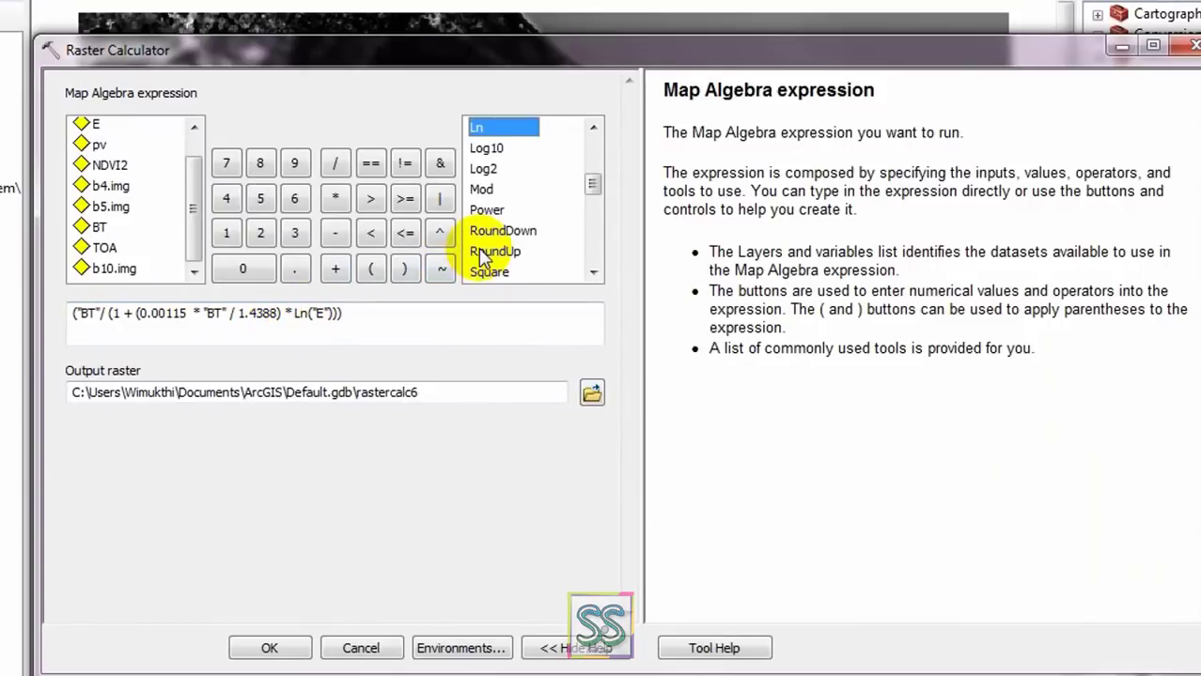
{"action": "left_click", "coordinate": [480, 126]}
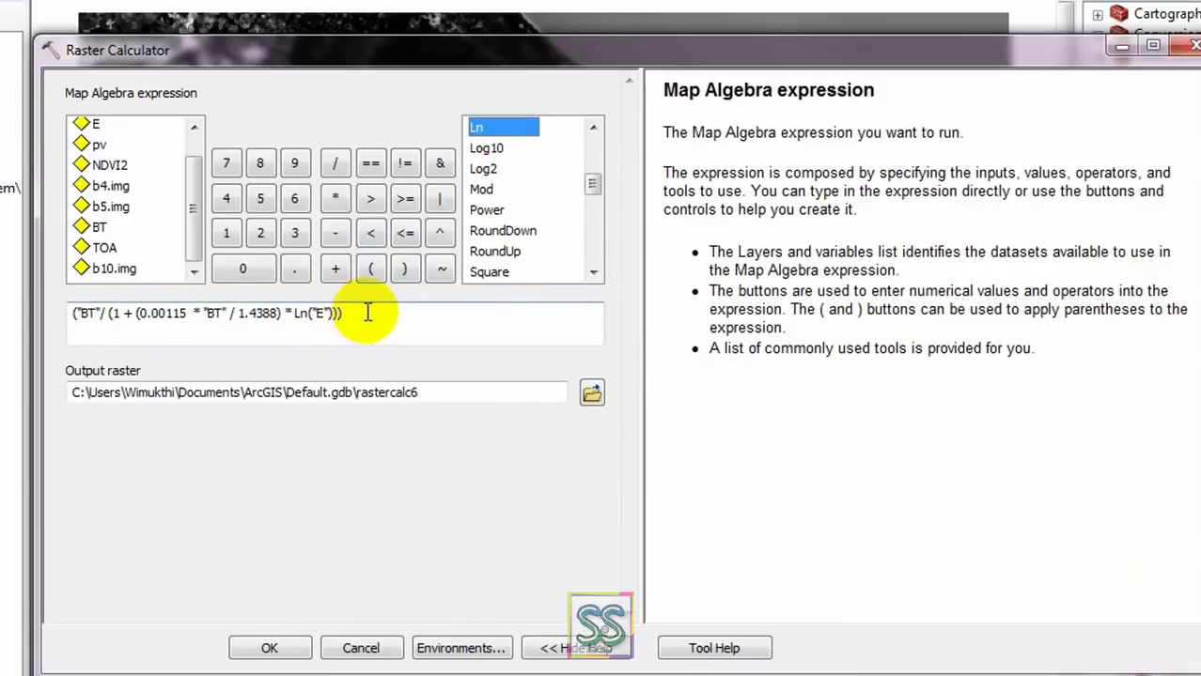
{"action": "left_click_drag", "start_coordinate": [367, 314], "coordinate": [111, 302]}
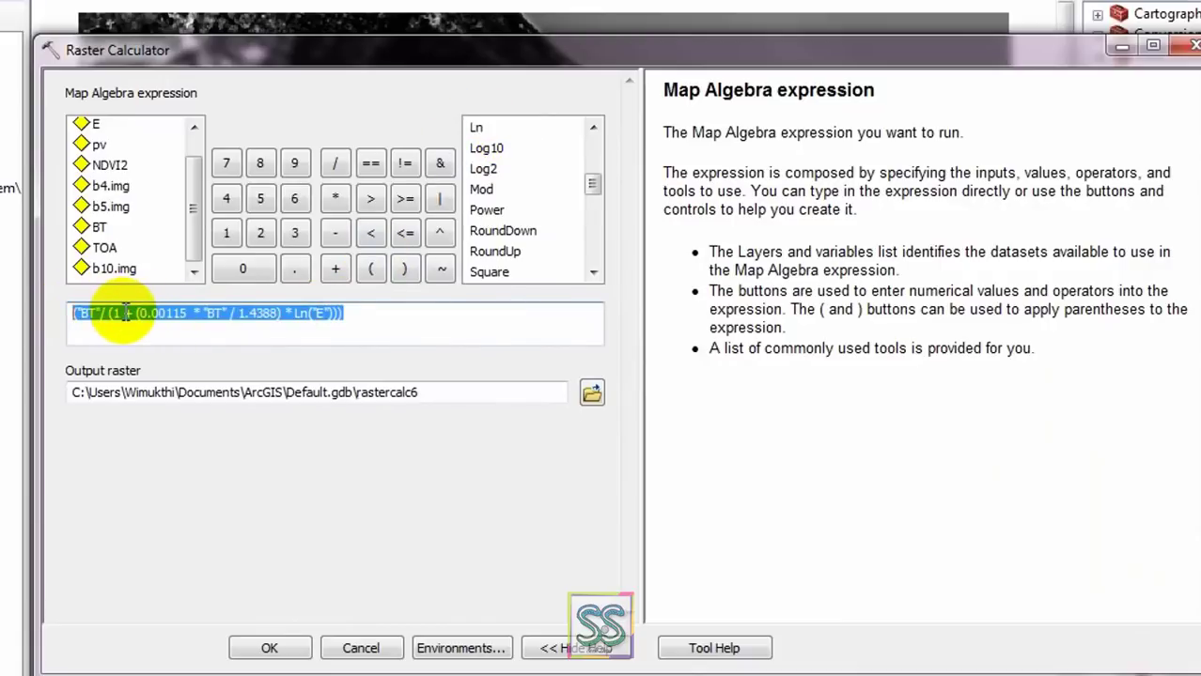
{"action": "left_click", "coordinate": [165, 315]}
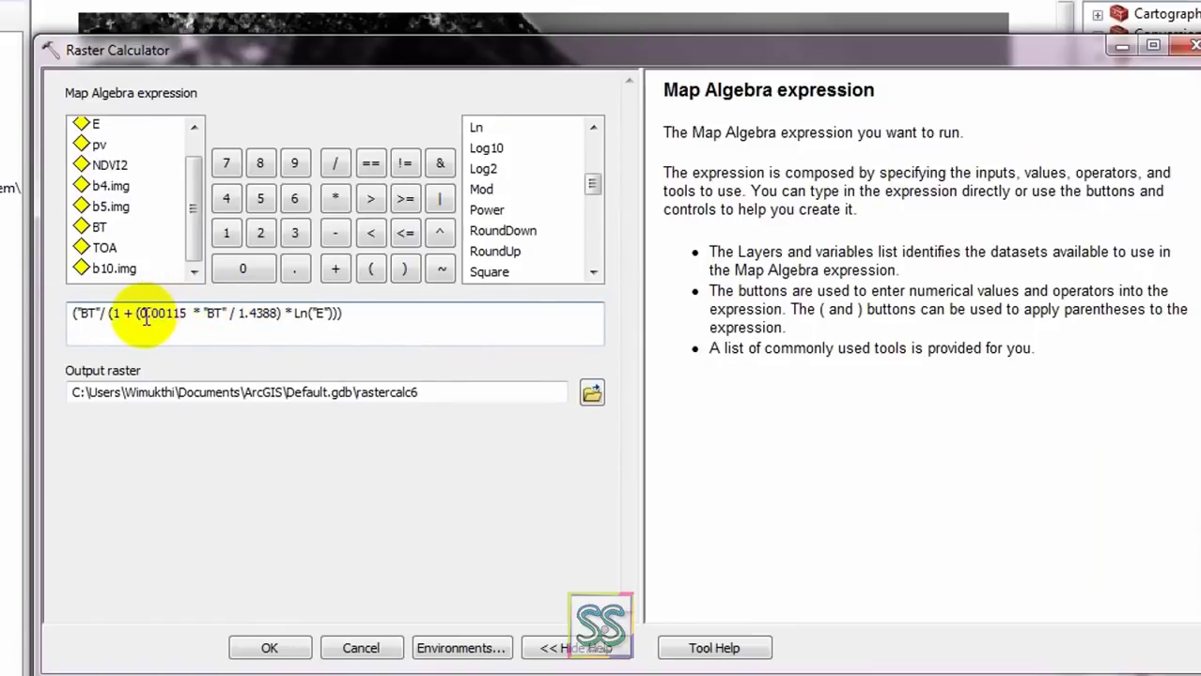
{"action": "left_click_drag", "start_coordinate": [139, 317], "coordinate": [275, 316]}
{"action": "key", "text": "alt+Tab"}
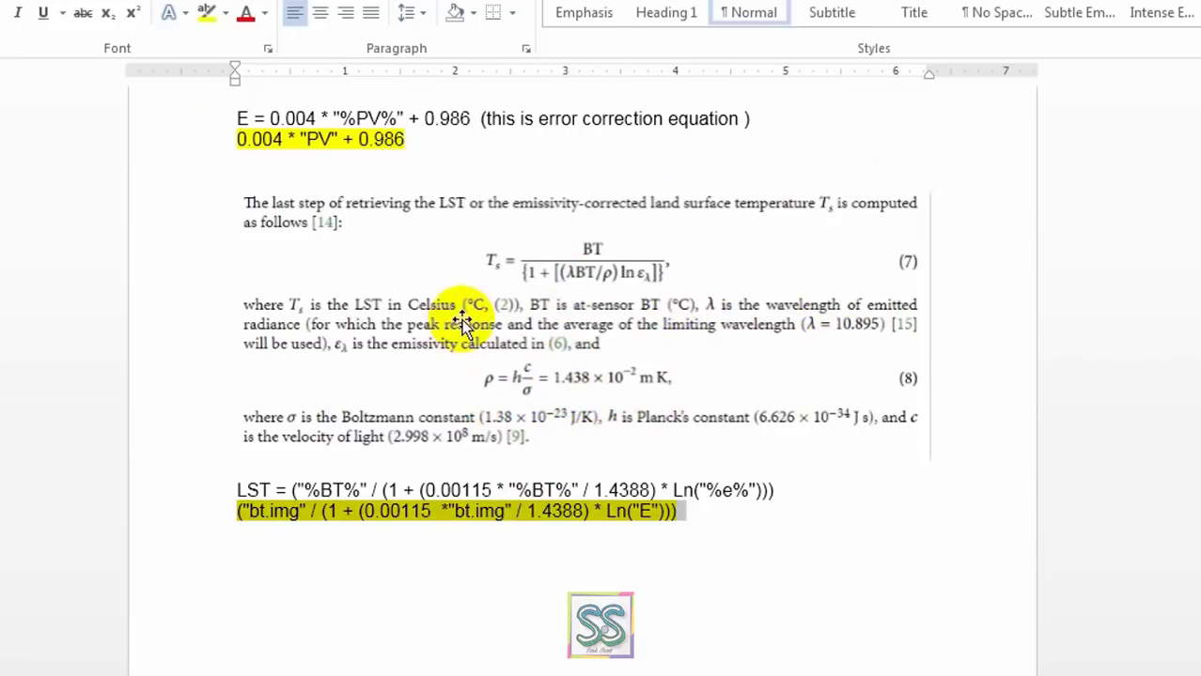
{"action": "left_click", "coordinate": [700, 606]}
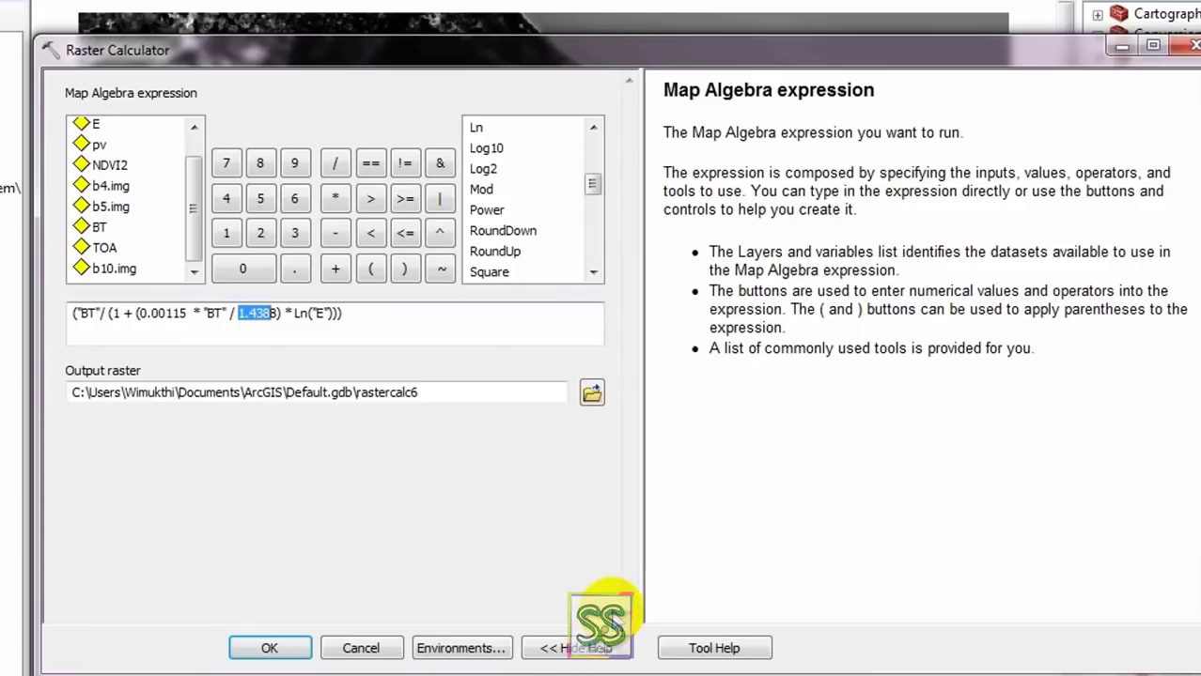
{"action": "left_click", "coordinate": [441, 319]}
{"action": "left_click", "coordinate": [592, 396]}
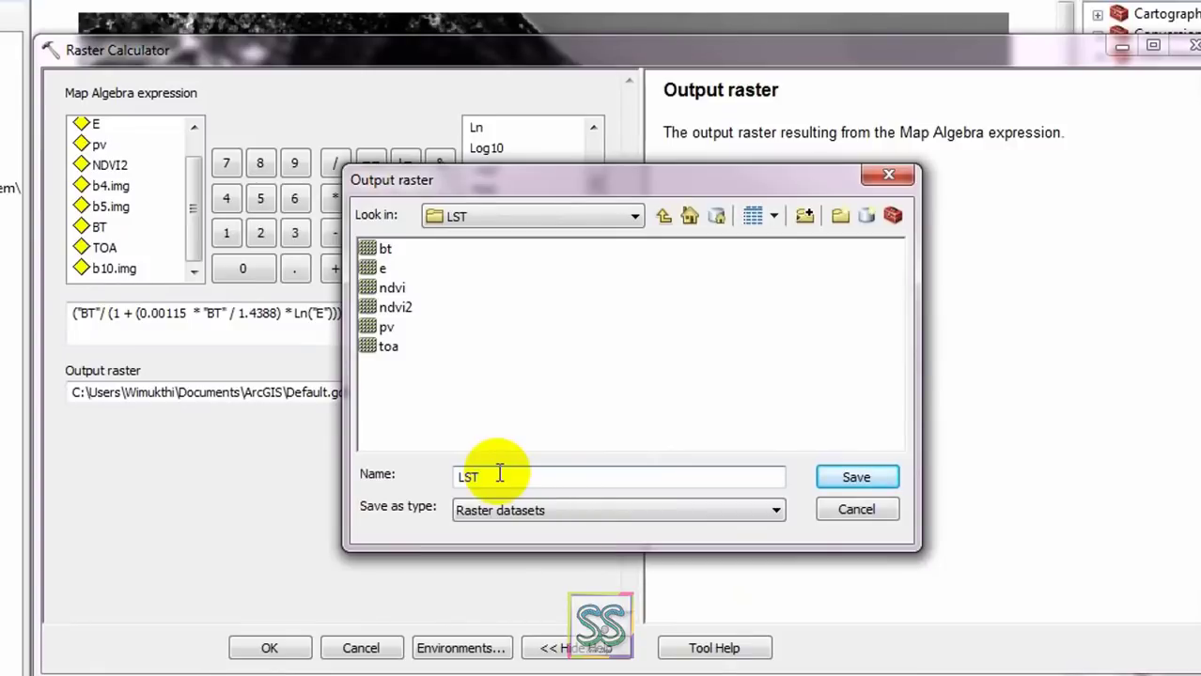
Save the output as LST in the LST folder and run it, giving values 23.9826–38.9498
{"action": "left_click", "coordinate": [851, 475]}
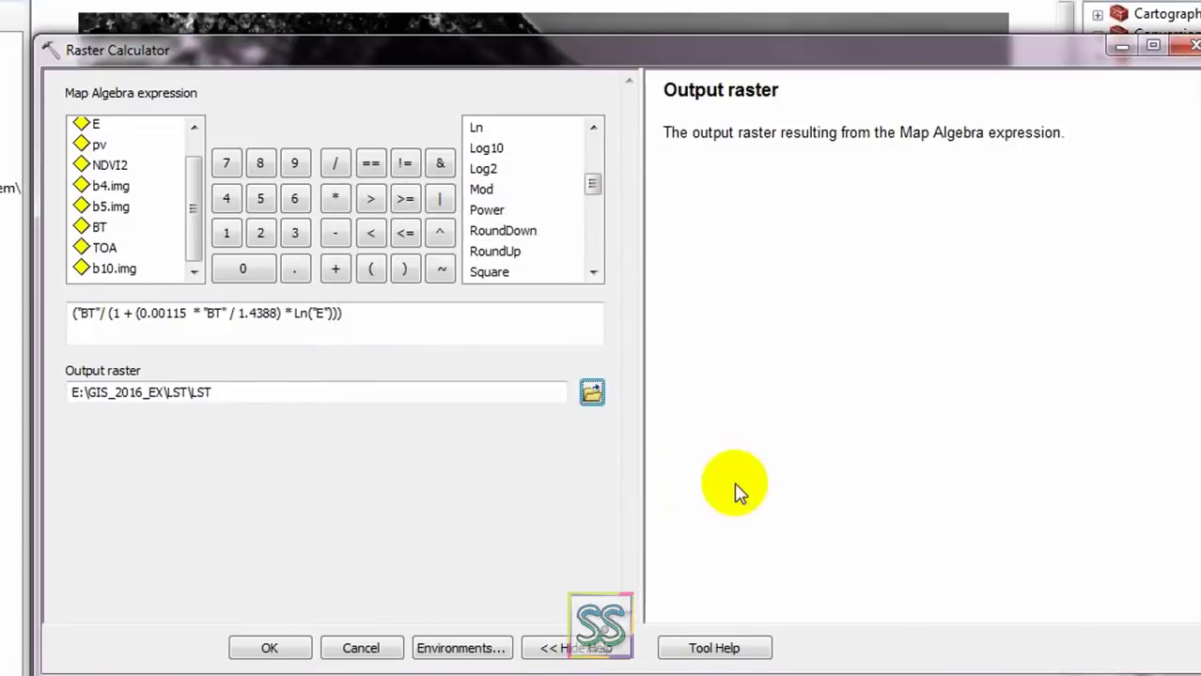
{"action": "left_click", "coordinate": [357, 584]}
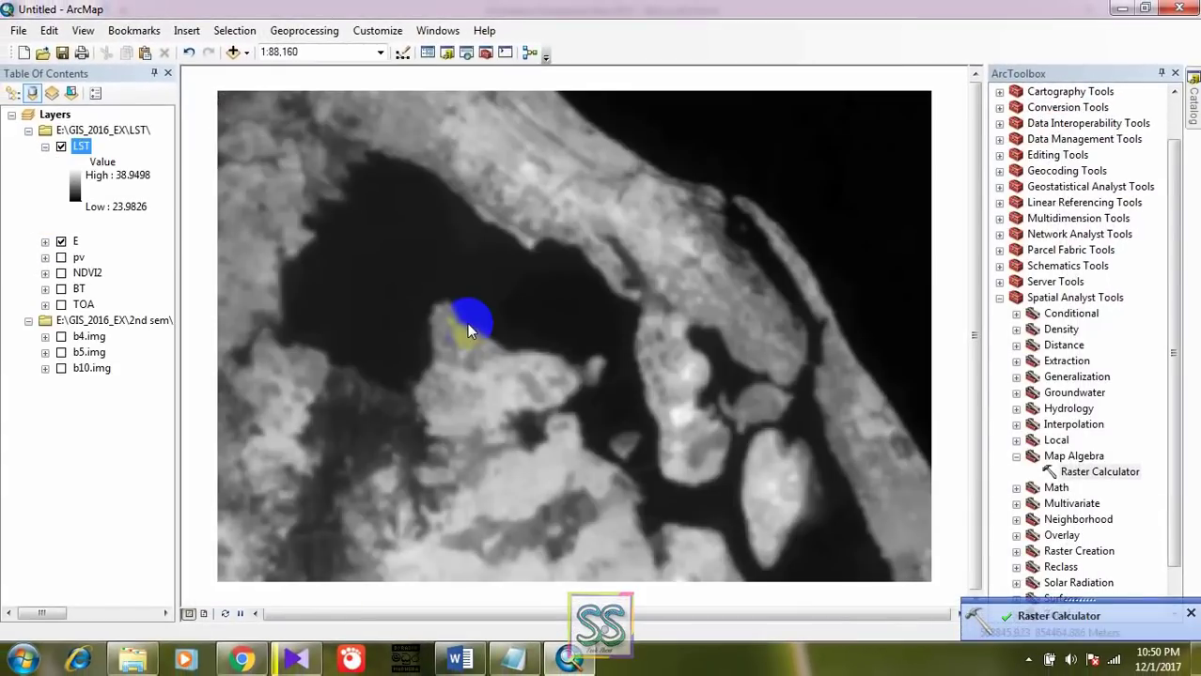
{"action": "left_click", "coordinate": [125, 178]}
Switch the LST raster from greyscale to the multicolour rainbow ramp, then return to Word
{"action": "left_click", "coordinate": [125, 208]}
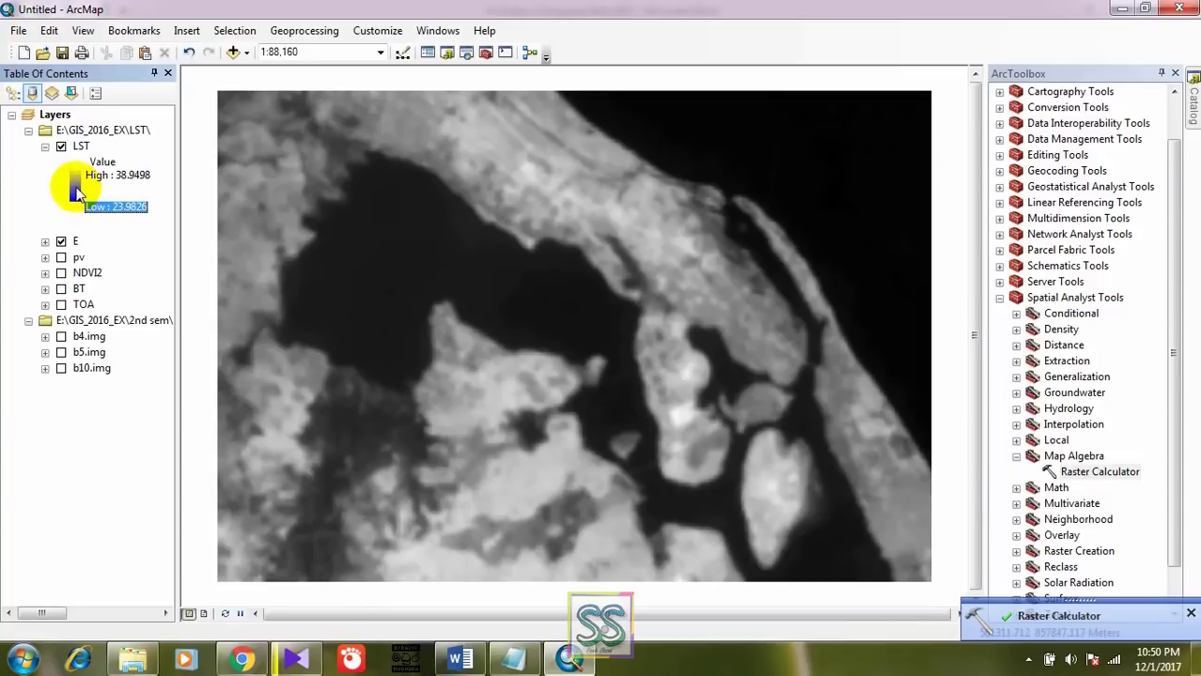
{"action": "double_click", "coordinate": [76, 188]}
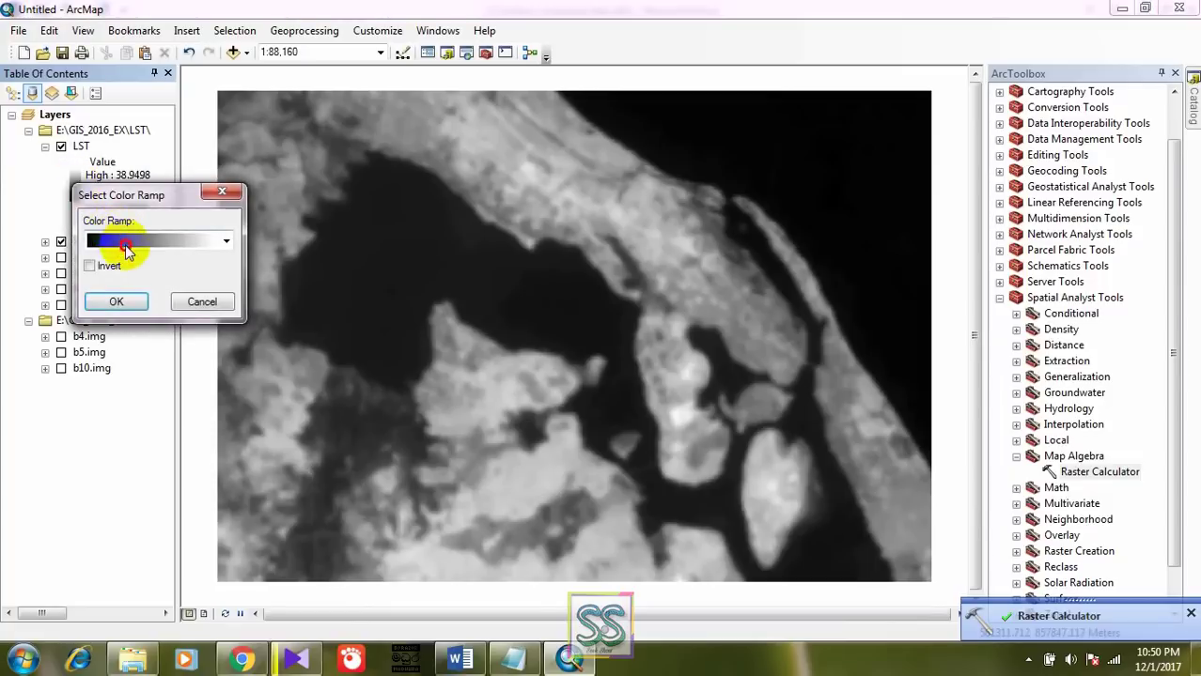
{"action": "left_click", "coordinate": [126, 246]}
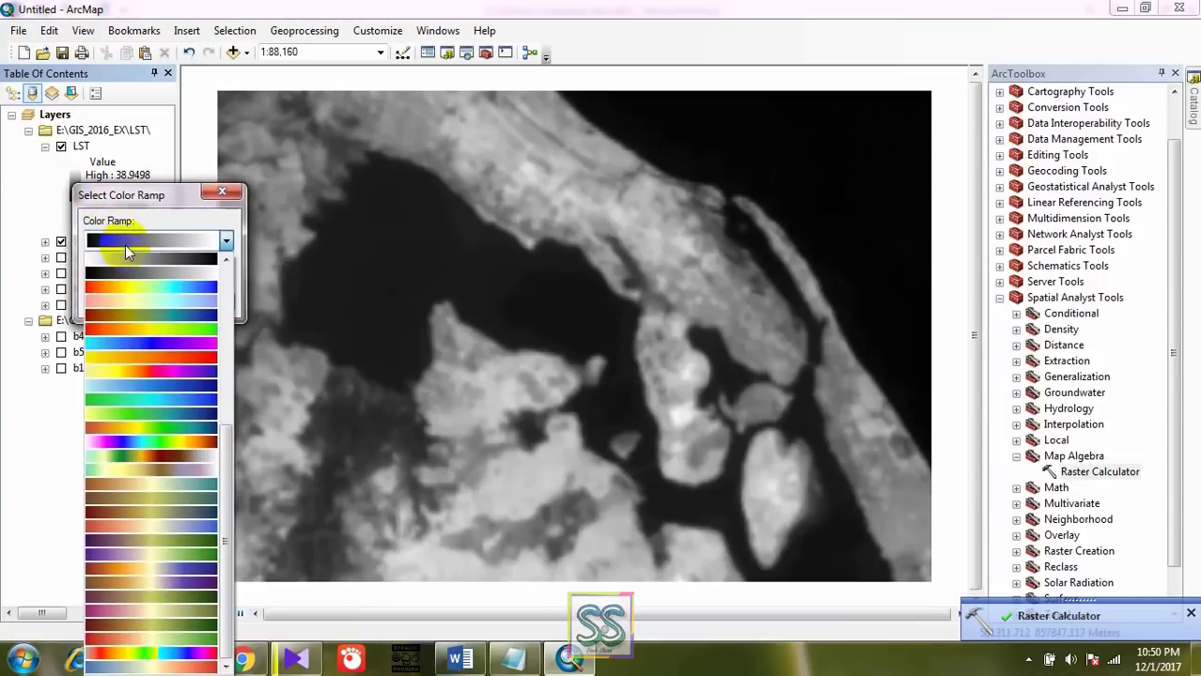
{"action": "left_click", "coordinate": [159, 443]}
{"action": "left_click", "coordinate": [113, 302]}
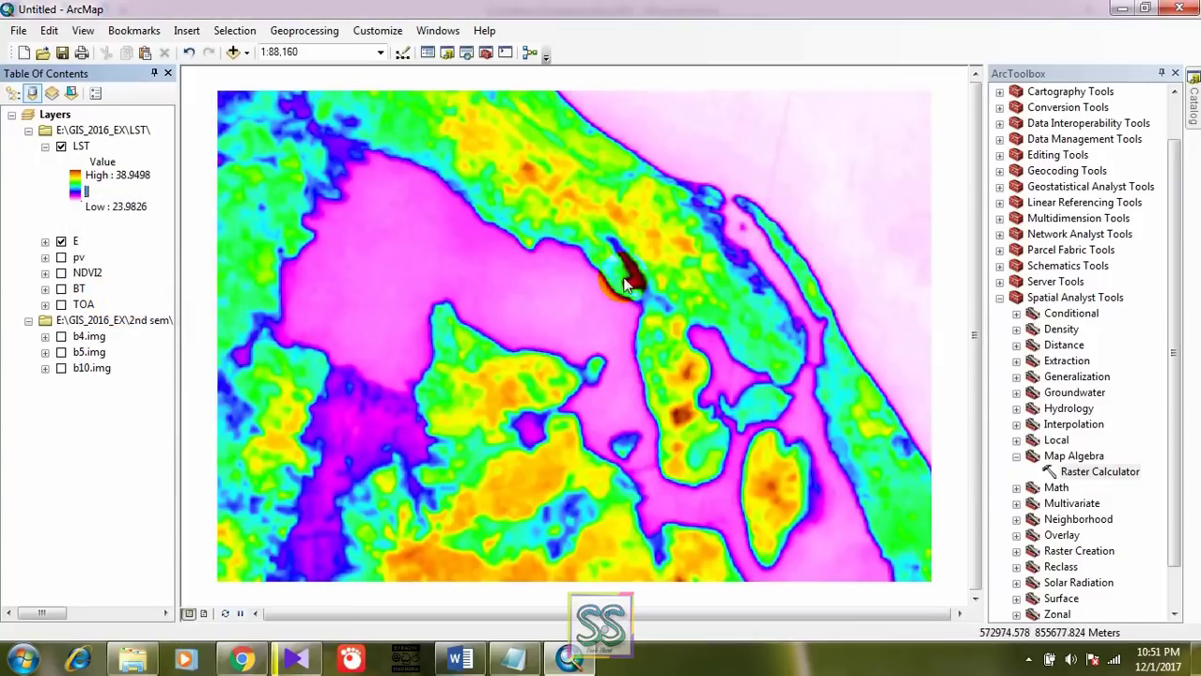
{"action": "left_click", "coordinate": [459, 658]}
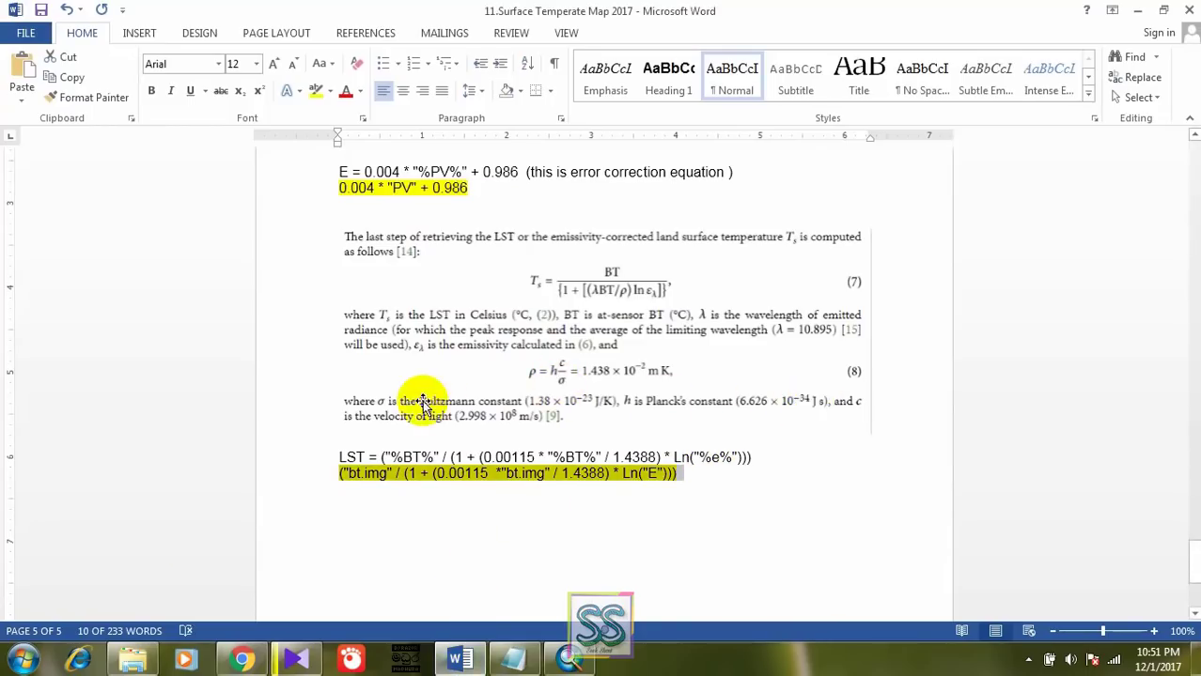
{"action": "scroll", "coordinate": [477, 347], "scroll_direction": "up", "scroll_amount": 3}
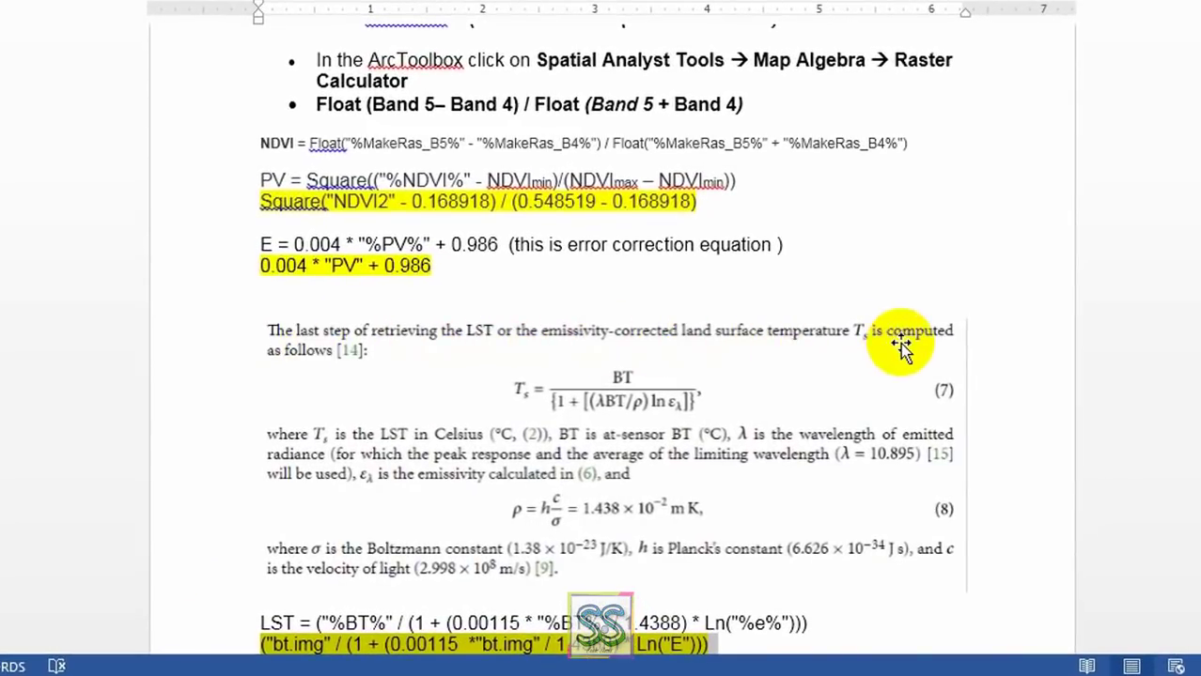
{"action": "scroll", "coordinate": [430, 384], "scroll_direction": "down", "scroll_amount": 4}
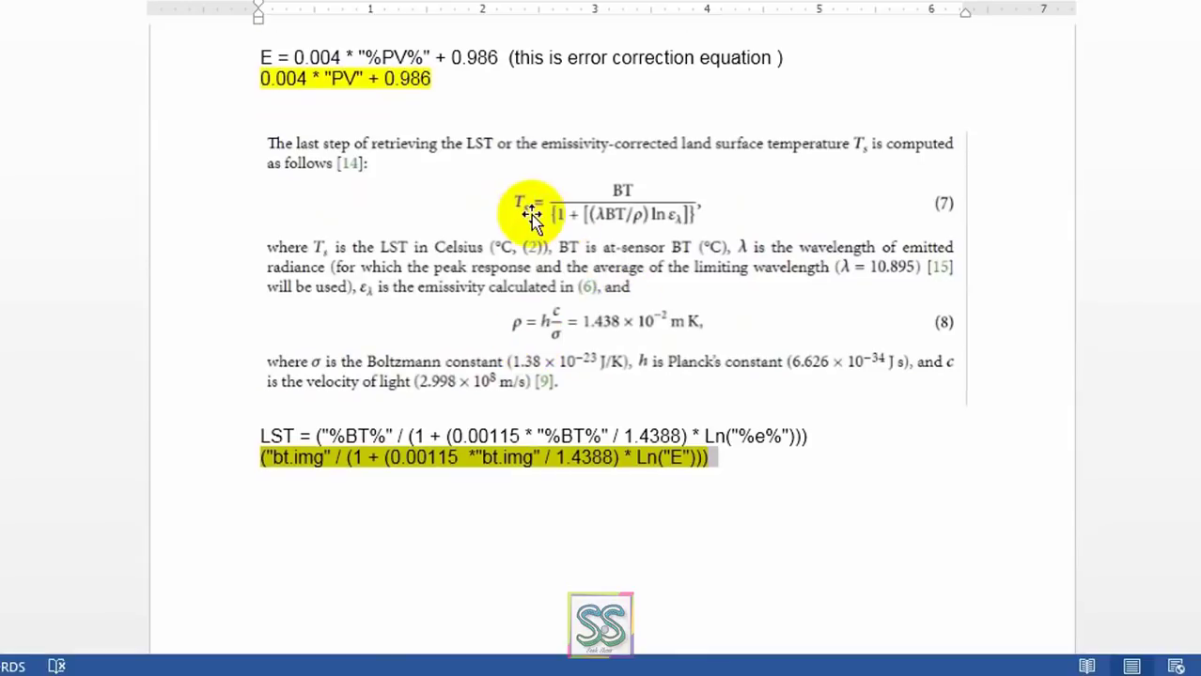